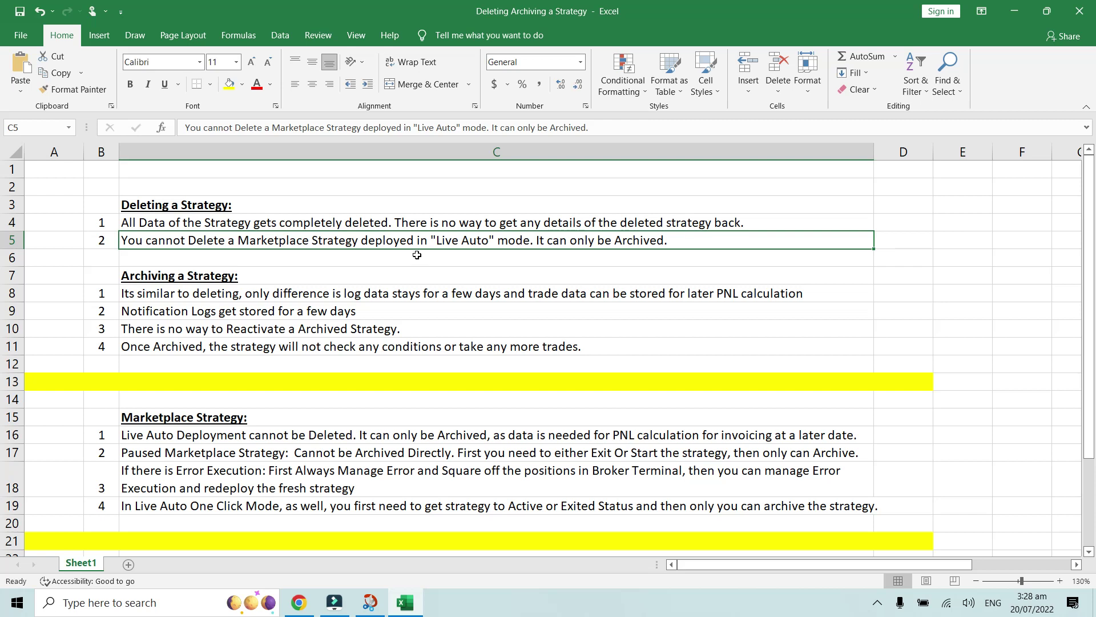
Read the deletion note in C4 and the archiving notes in C8 to C11.
left_click(321, 223)
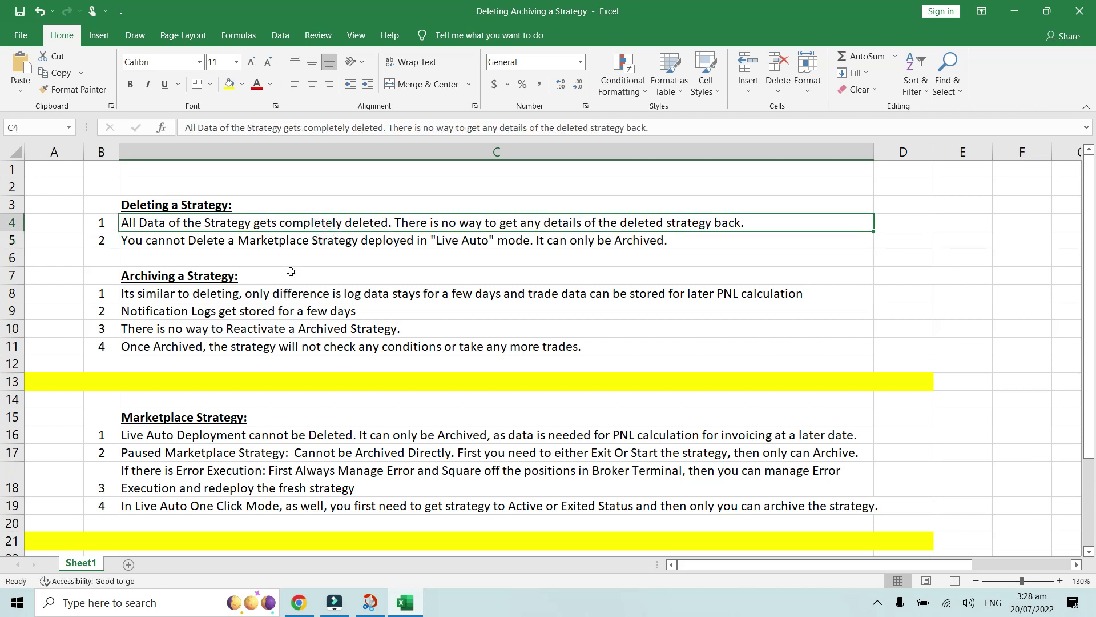
key("Down")
key("Down")
key("Down")
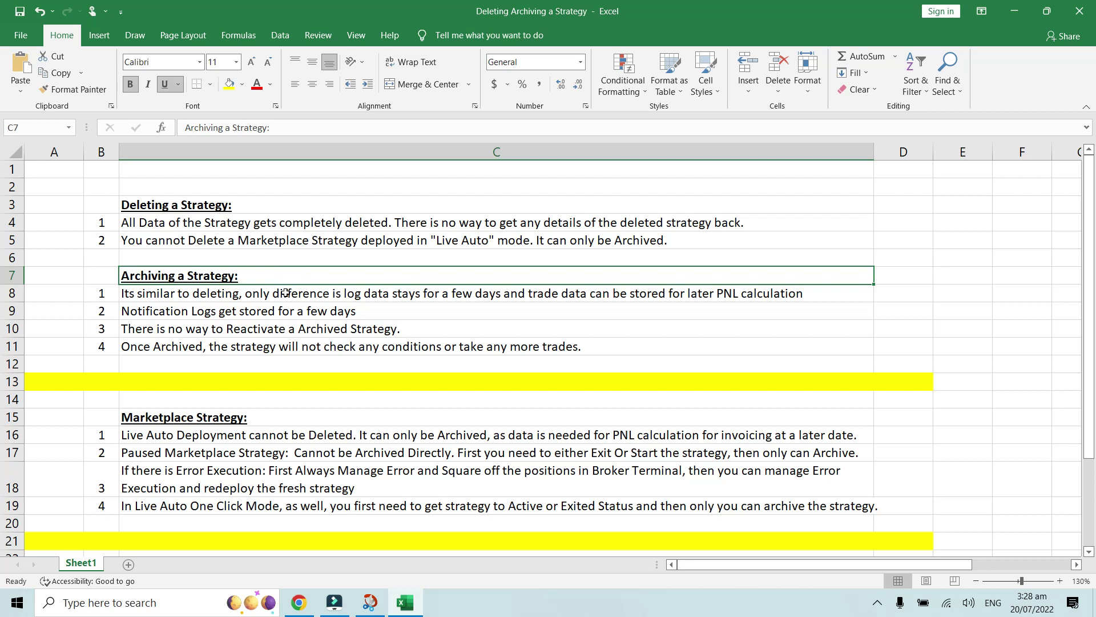
left_click(286, 293)
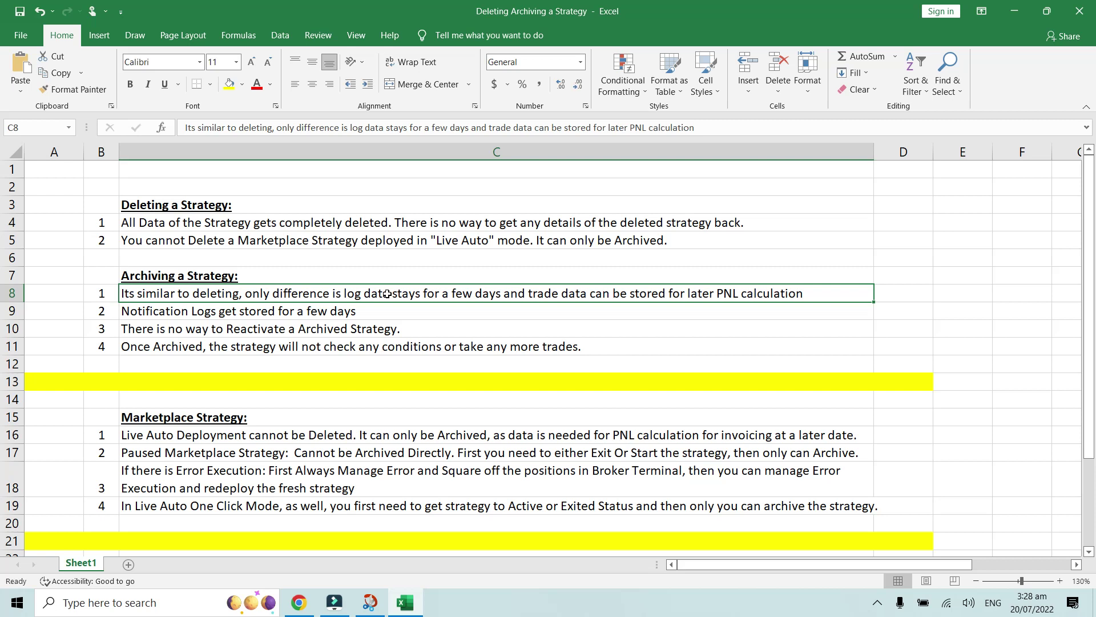
left_click(314, 315)
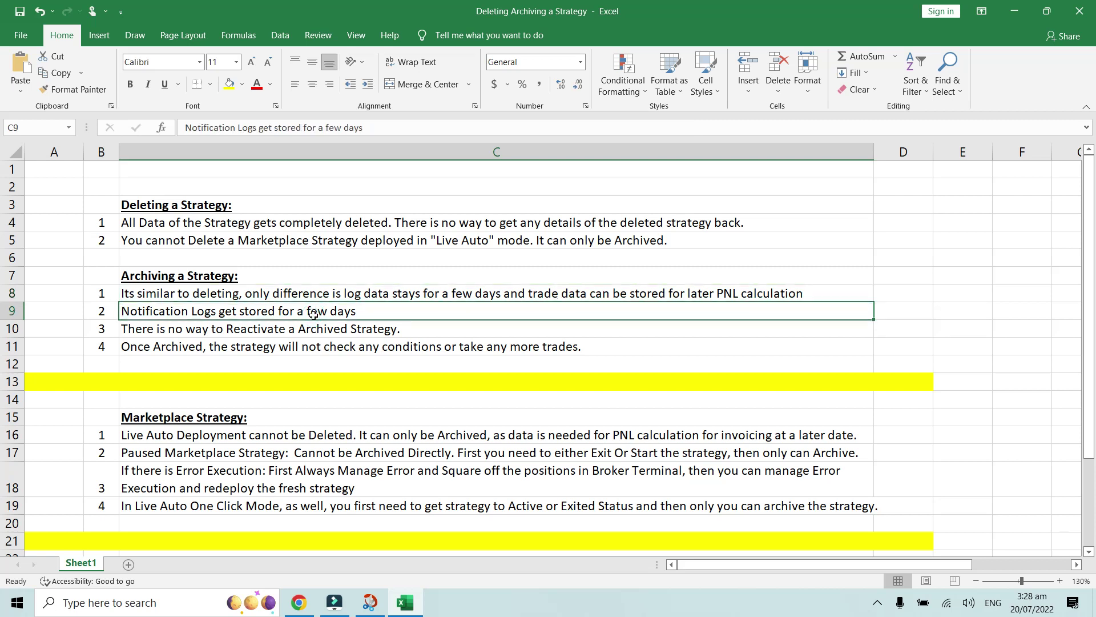
left_click(314, 334)
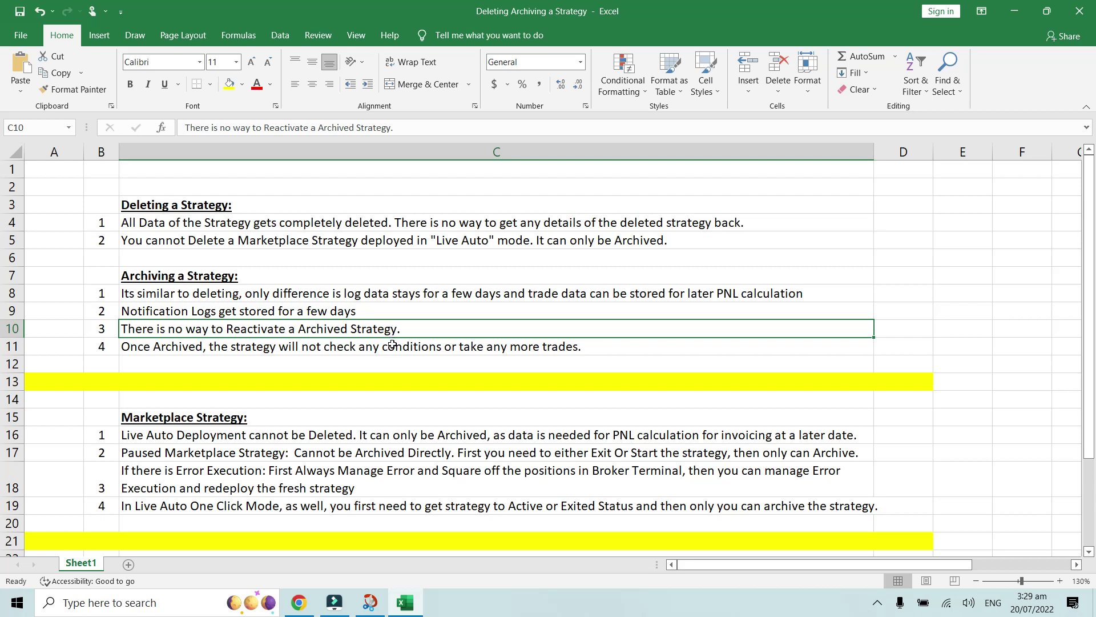
left_click(394, 349)
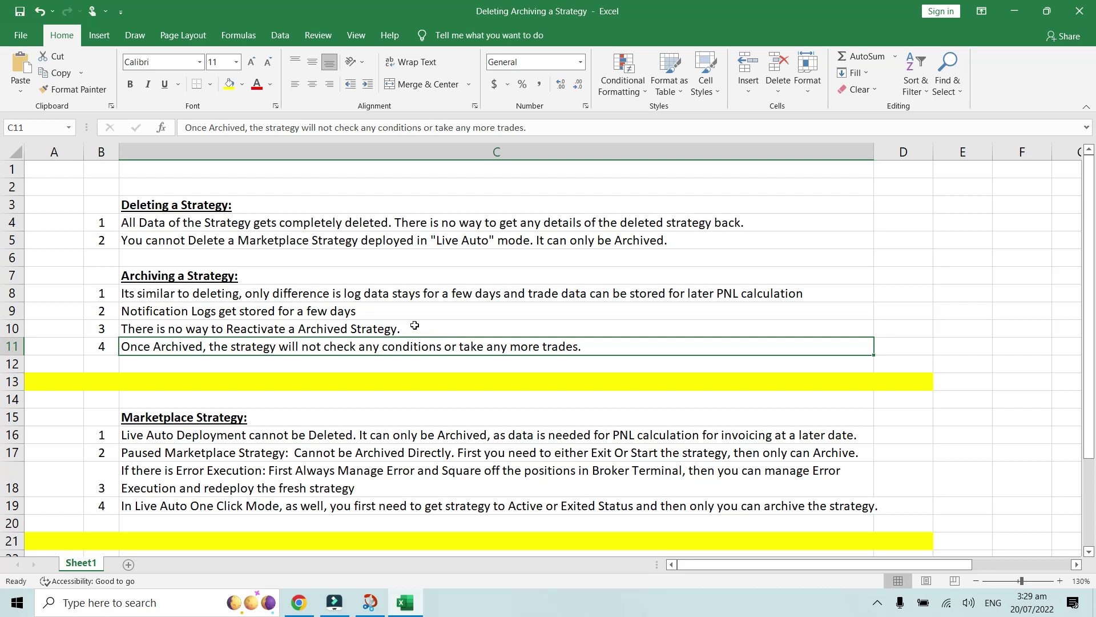
Read the Marketplace Strategy notes in C15 to C17, then return to Tradetron in Chrome.
scroll(414, 365, "down", 3)
scroll(390, 338, "up", 1)
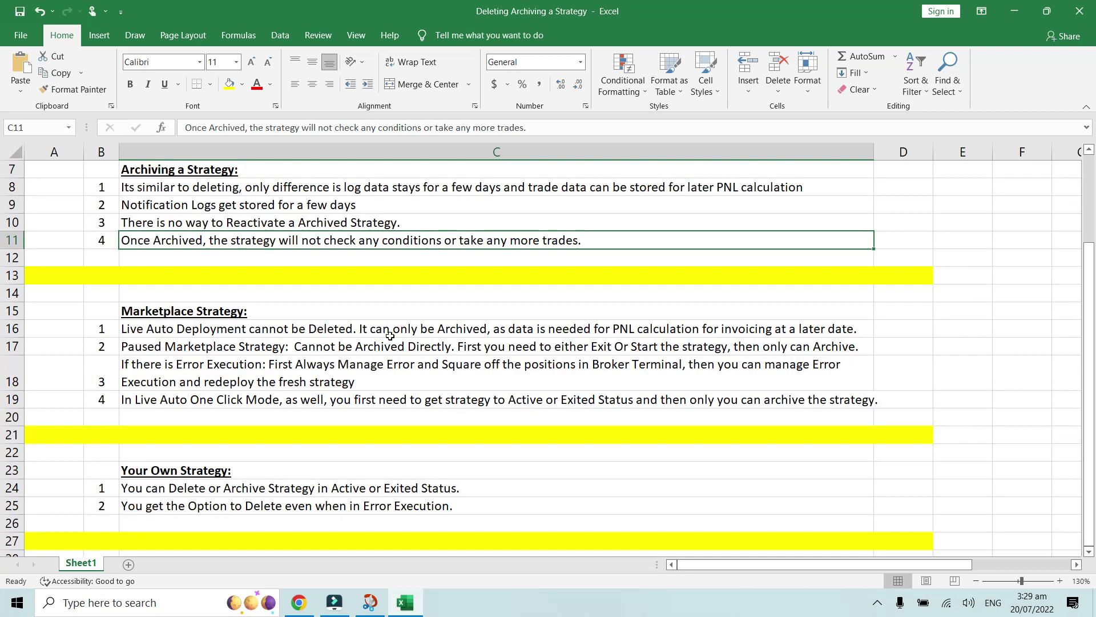
left_click(278, 315)
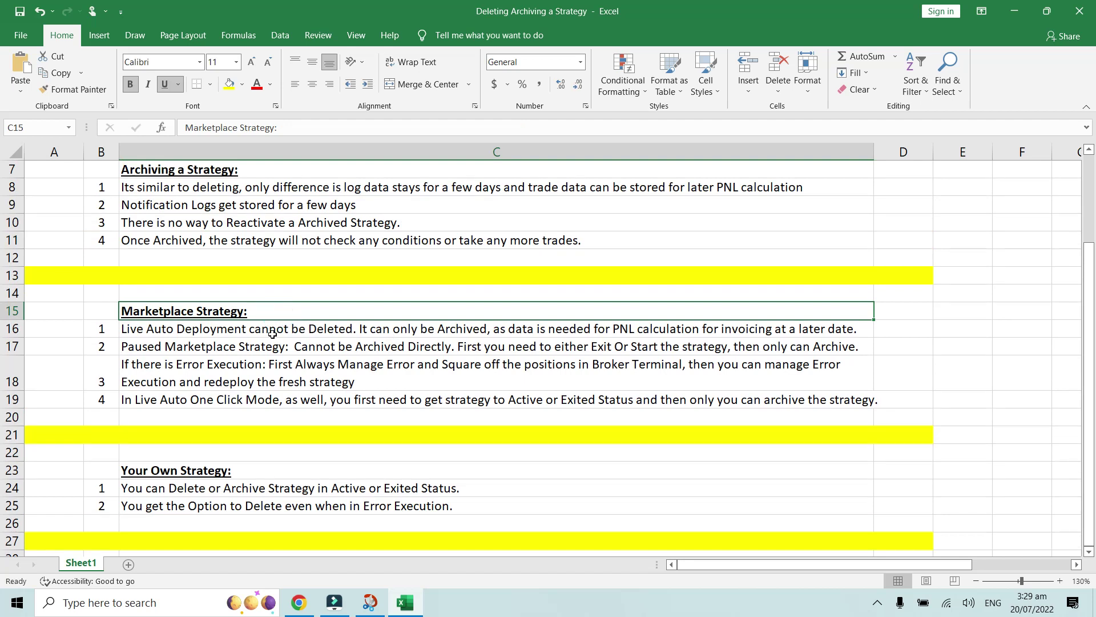
left_click(272, 334)
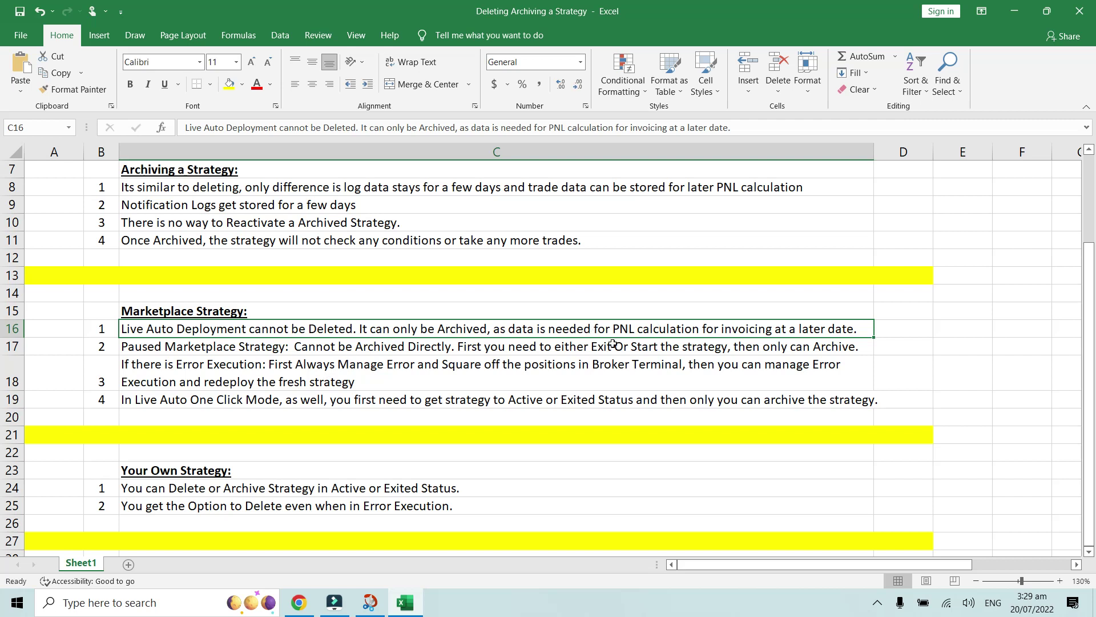
left_click(267, 348)
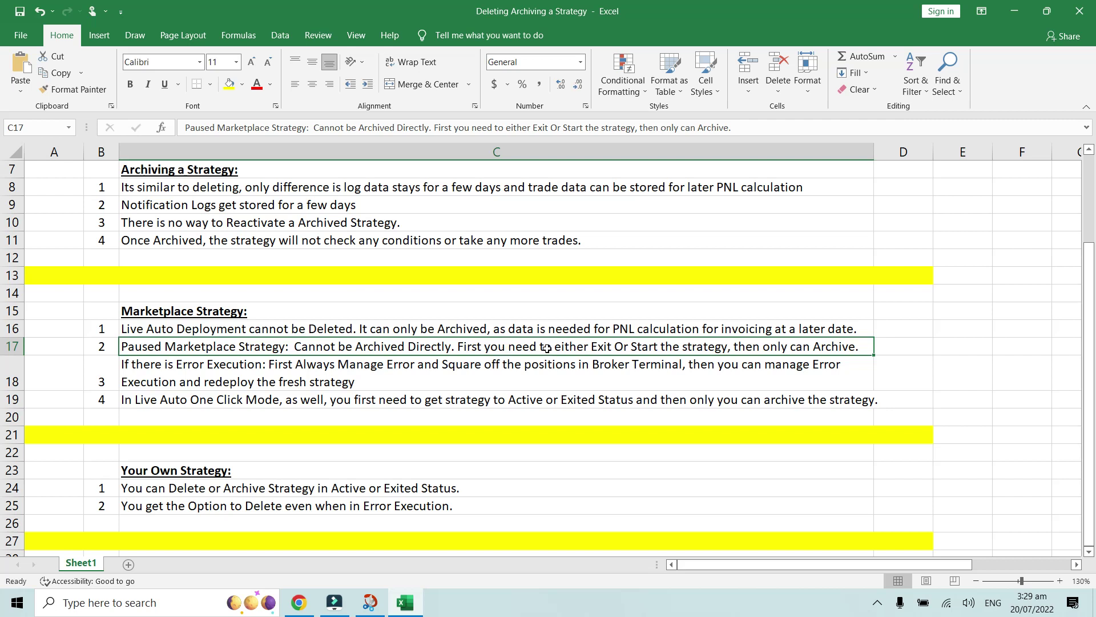
left_click(299, 602)
scroll(317, 394, "up", 20)
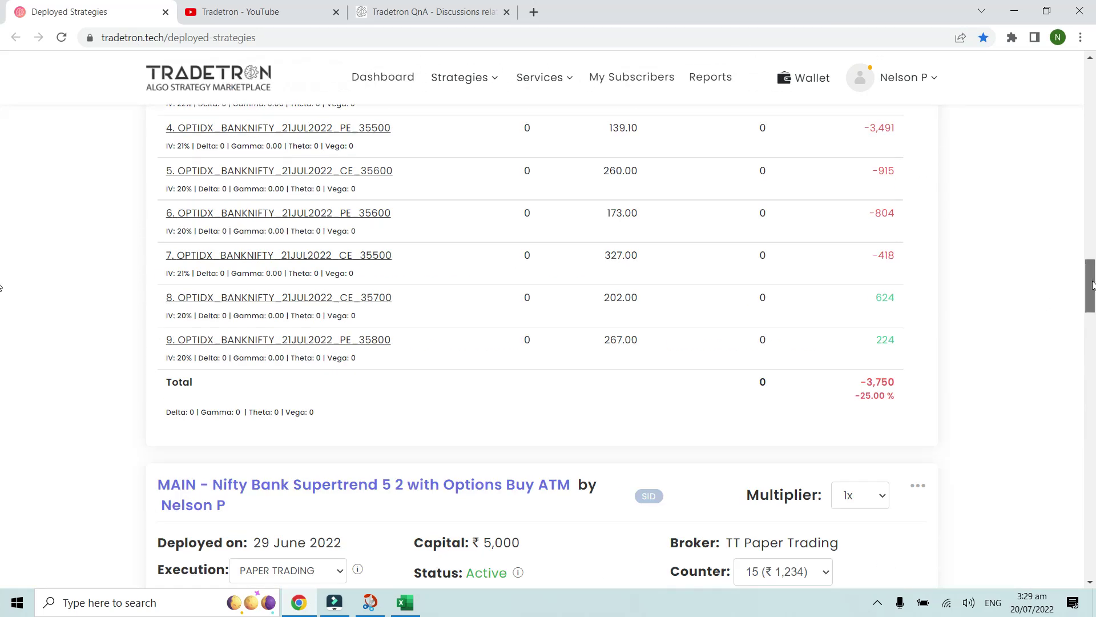
Filter the deployed strategies to LIVE AUTO execution and scan the results.
left_click_drag(1091, 292, 1091, 86)
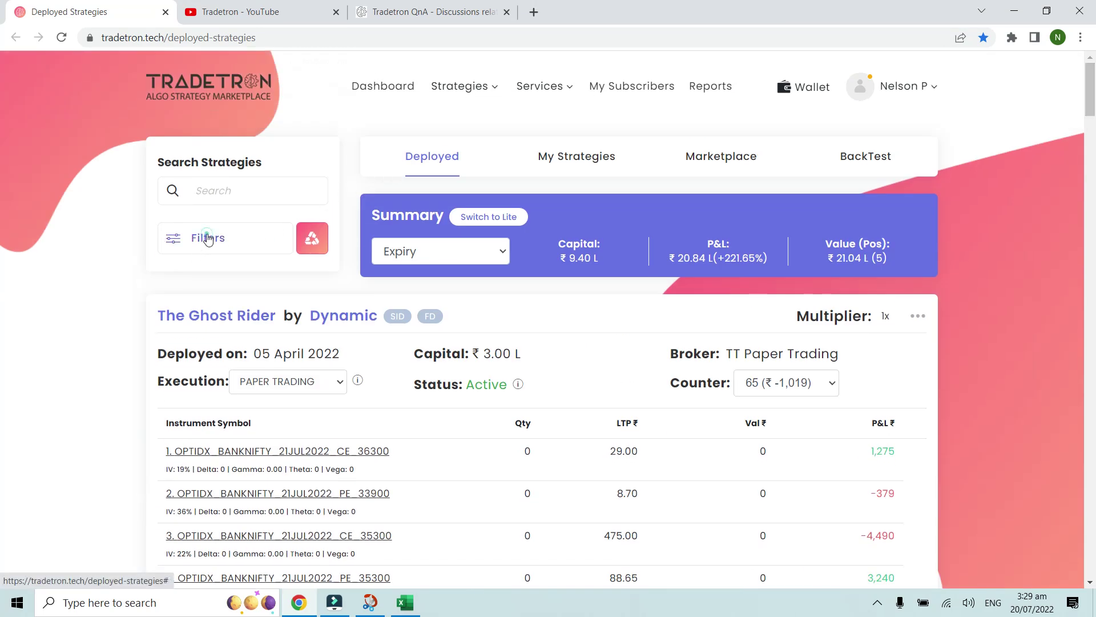
left_click(208, 239)
left_click(430, 281)
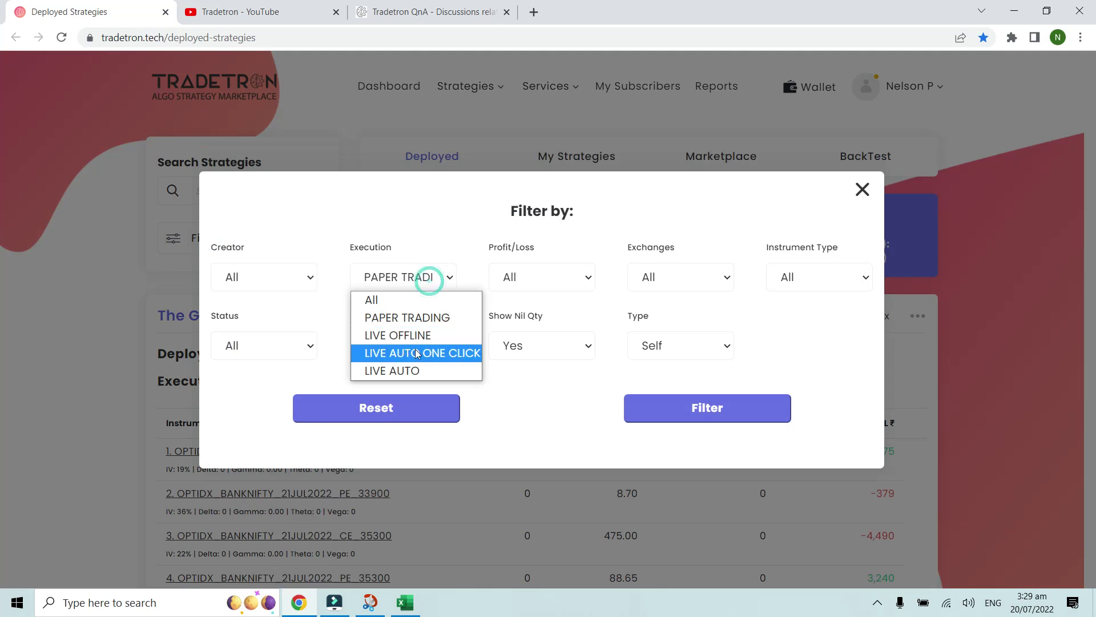
left_click(417, 371)
left_click(671, 421)
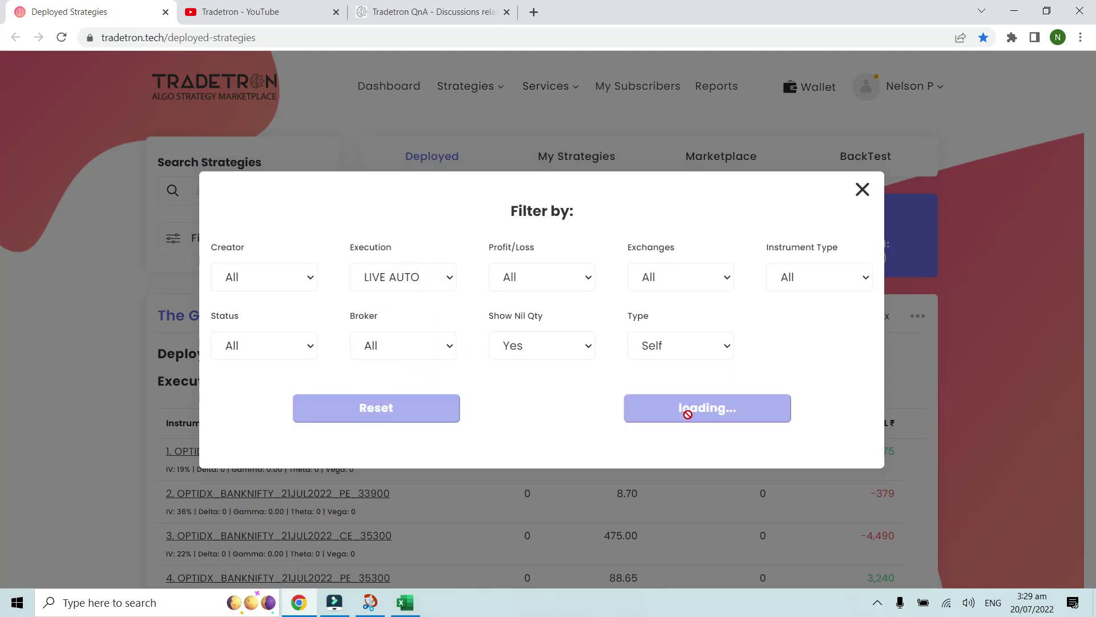
scroll(573, 364, "down", 4)
scroll(573, 364, "up", 2)
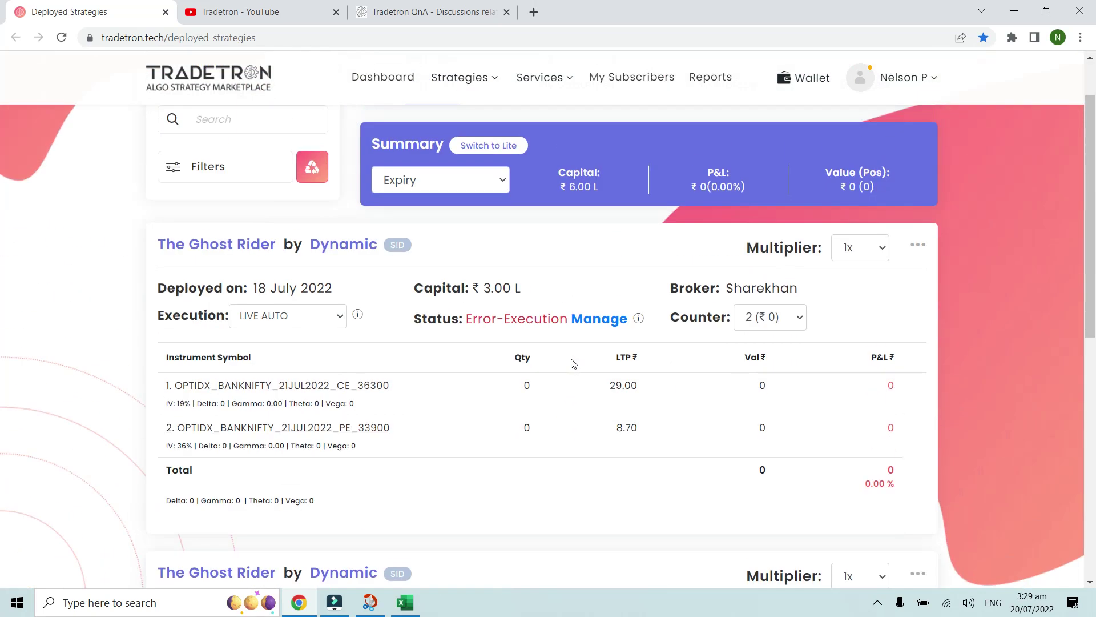
scroll(272, 249, "up", 2)
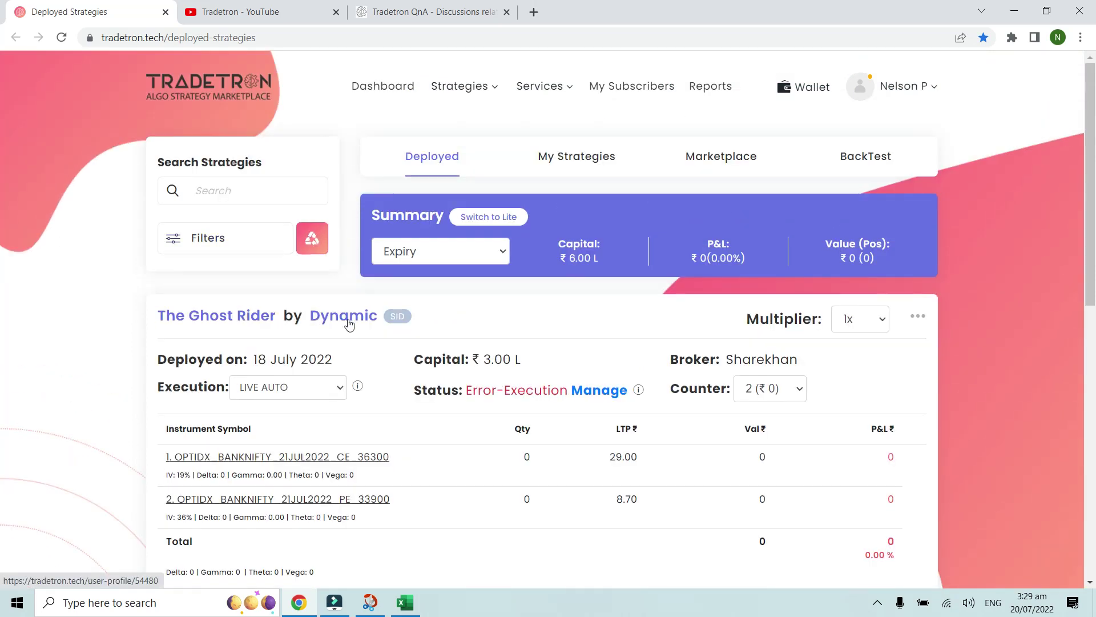
scroll(496, 350, "down", 2)
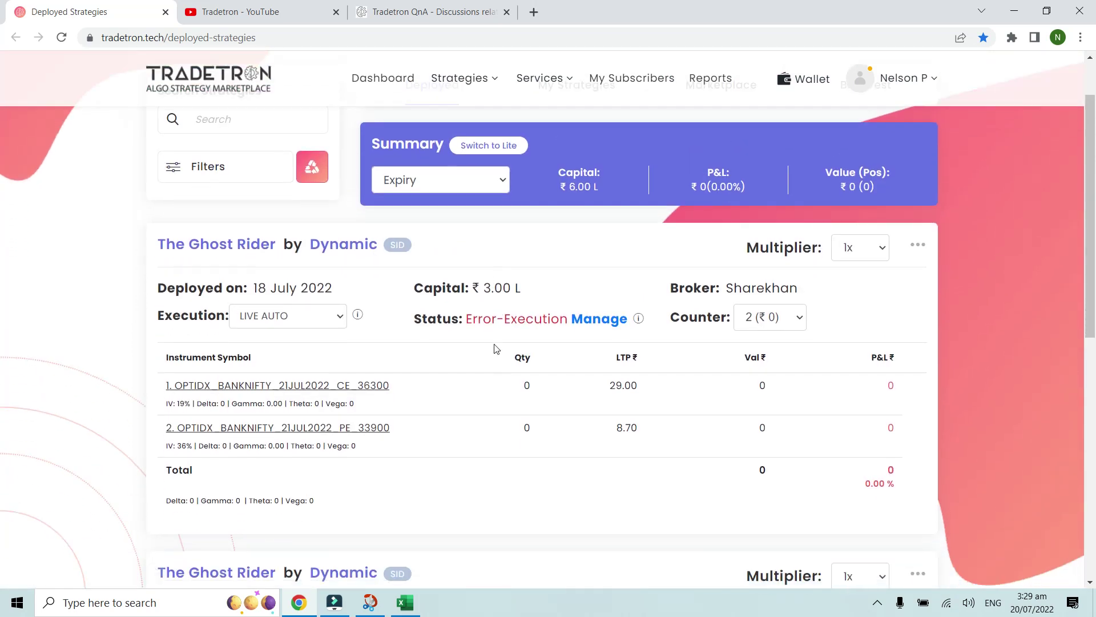
scroll(264, 251, "down", 4)
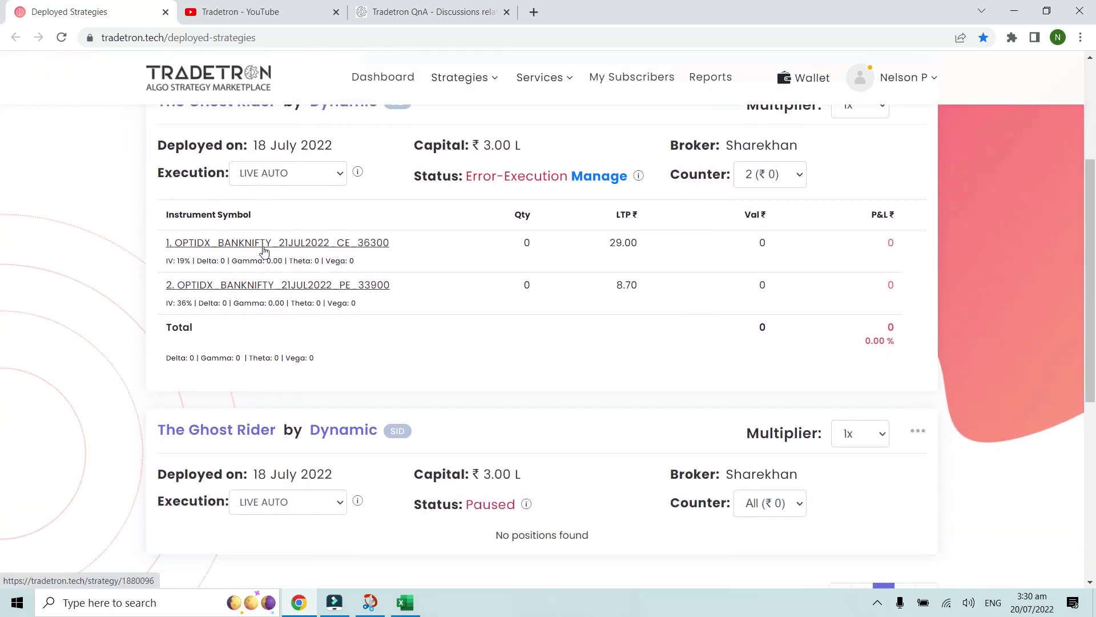
scroll(264, 252, "up", 4)
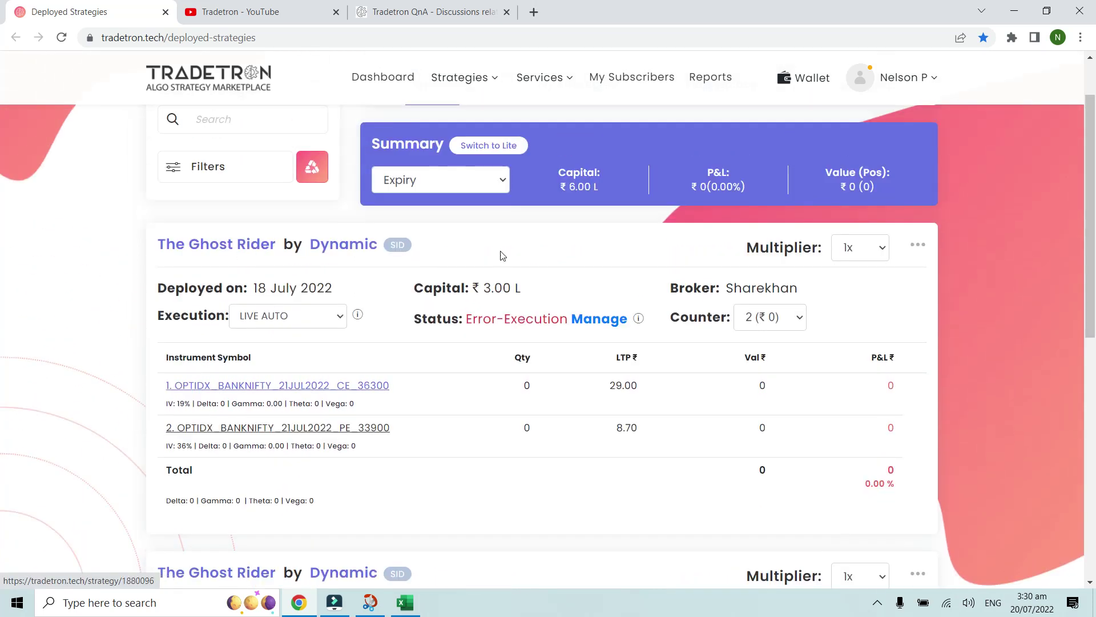
Inspect The Ghost Rider's 3.00 L capital and its Manage Positions window.
double_click(488, 287)
left_click(519, 285)
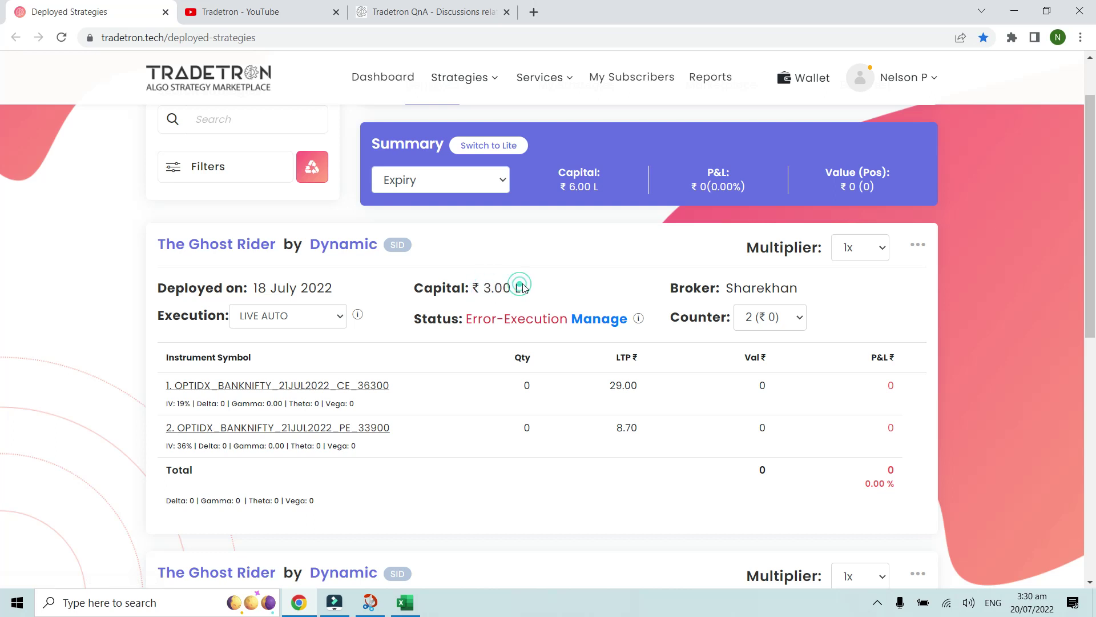
left_click(609, 325)
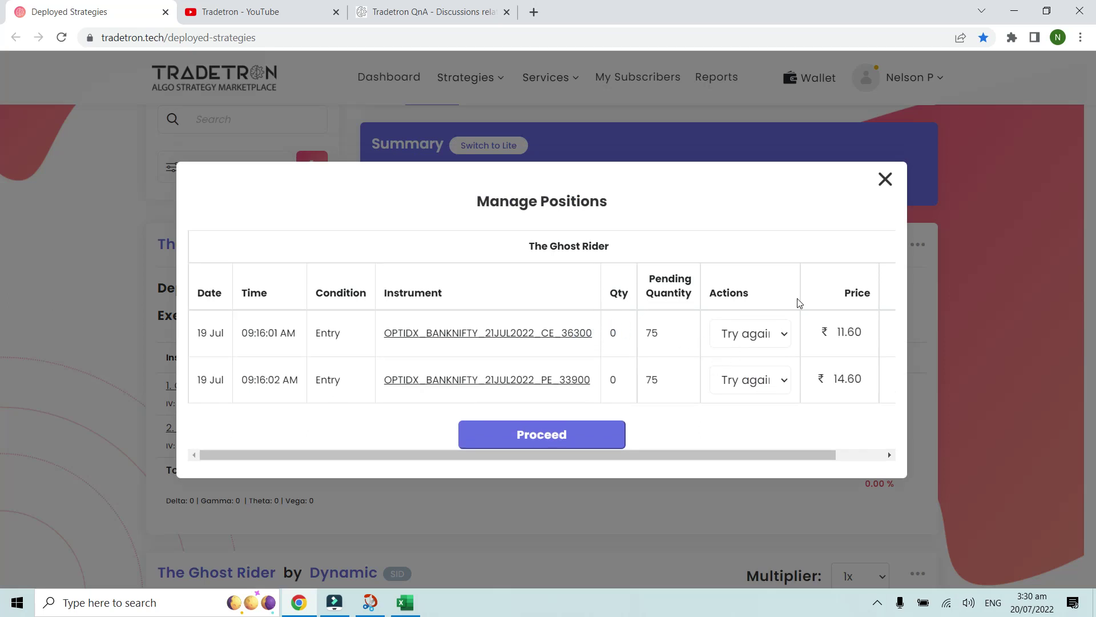
left_click(885, 179)
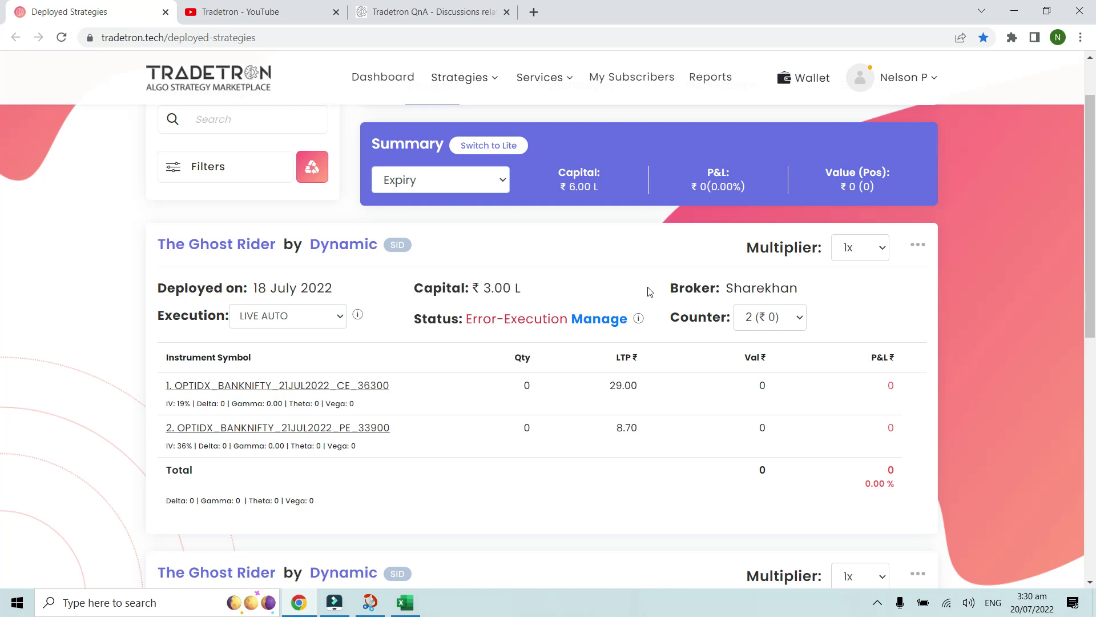
left_click(279, 7)
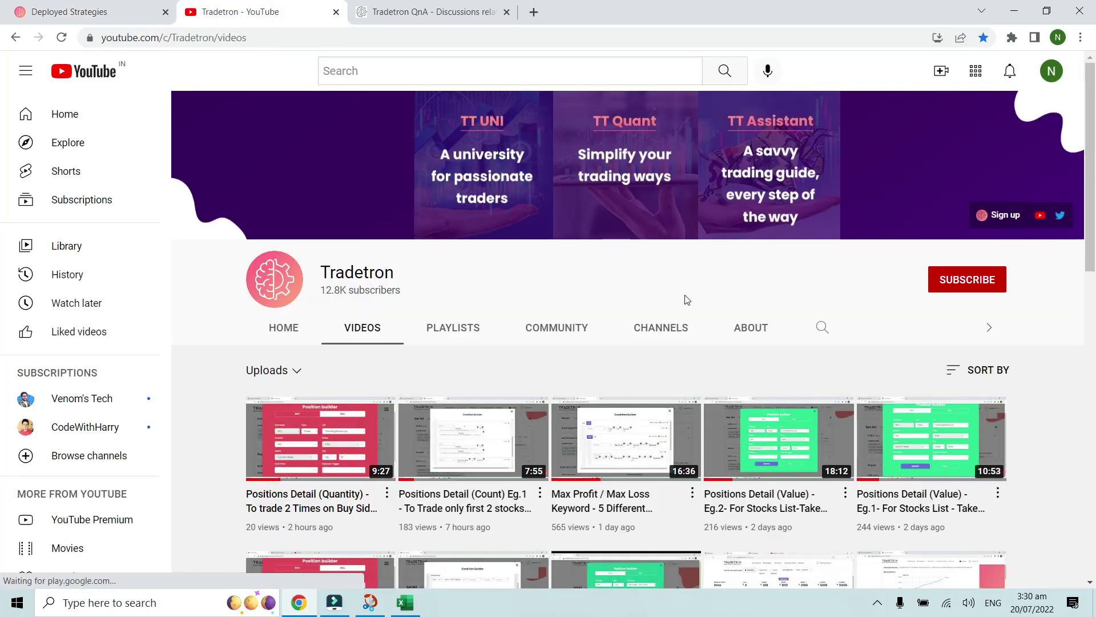
Search the Tradetron YouTube channel for 'Error execution', then go back to Deployed Strategies.
left_click(821, 328)
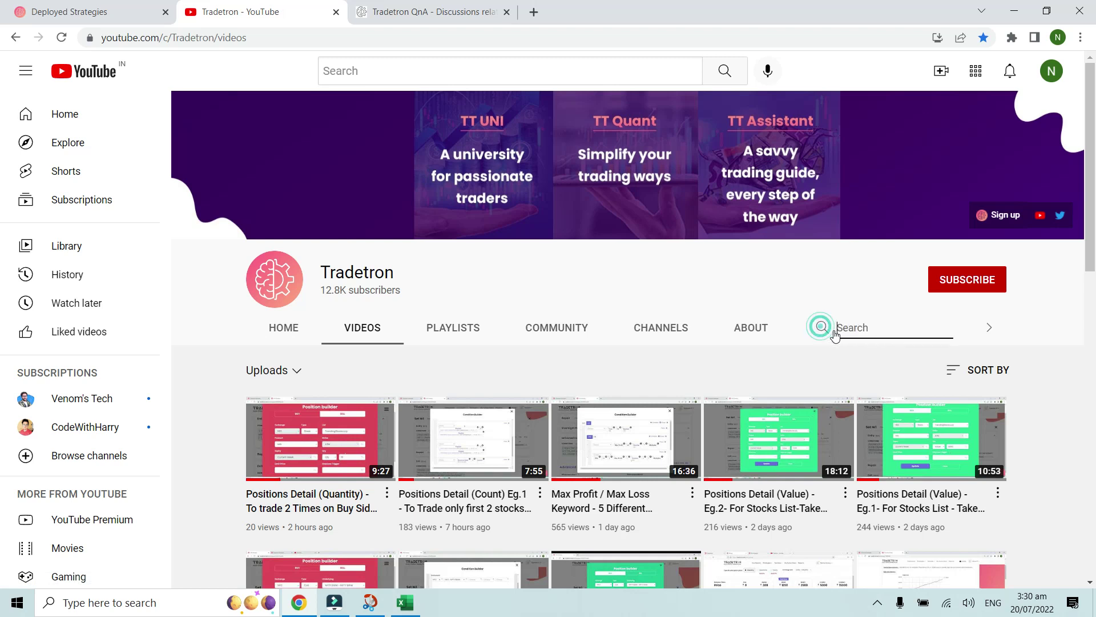
type("Error")
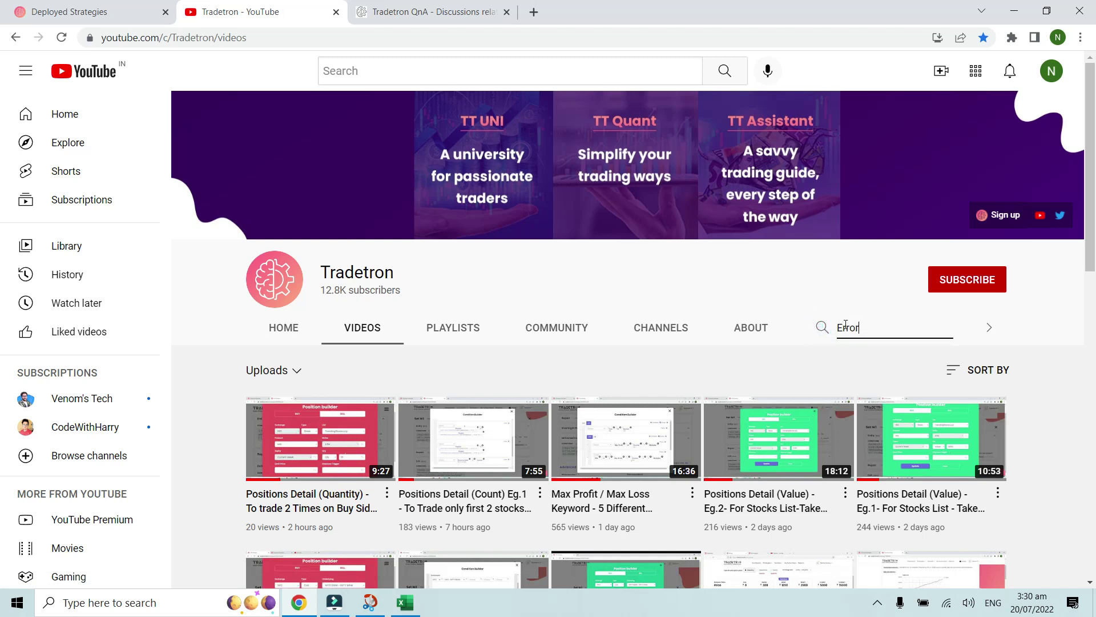
type(" re")
type(" execti")
key("BackSpace")
key("BackSpace")
type("ution")
key("Return")
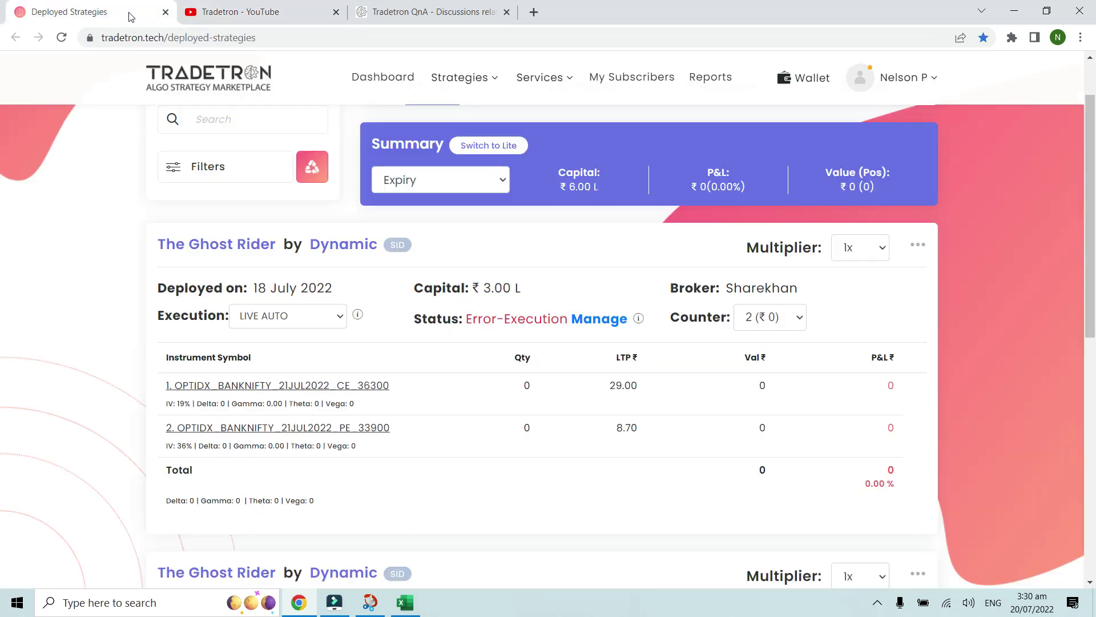
left_click(131, 16)
Reactivate the errored Ghost Rider deployment, archive it, and reload the Deployed page.
left_click(918, 248)
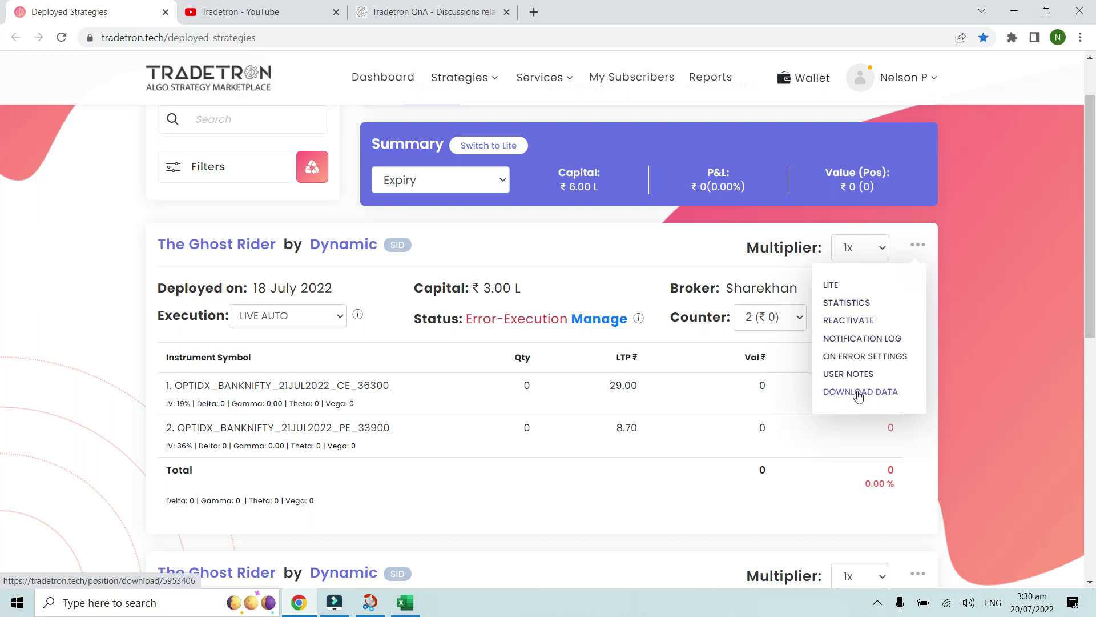
left_click(851, 321)
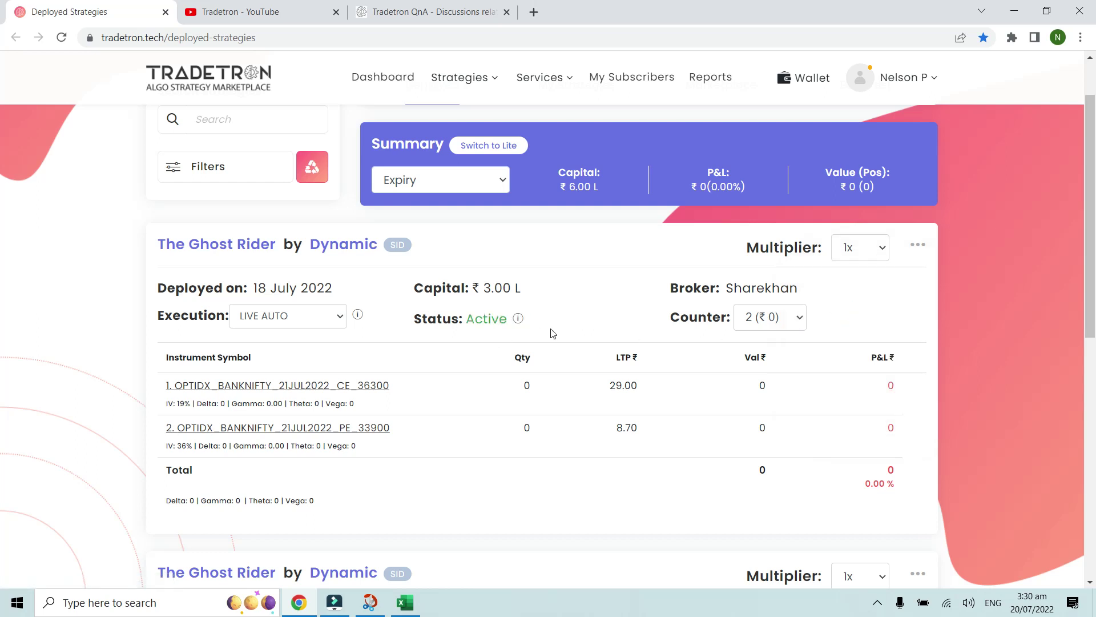
left_click(919, 247)
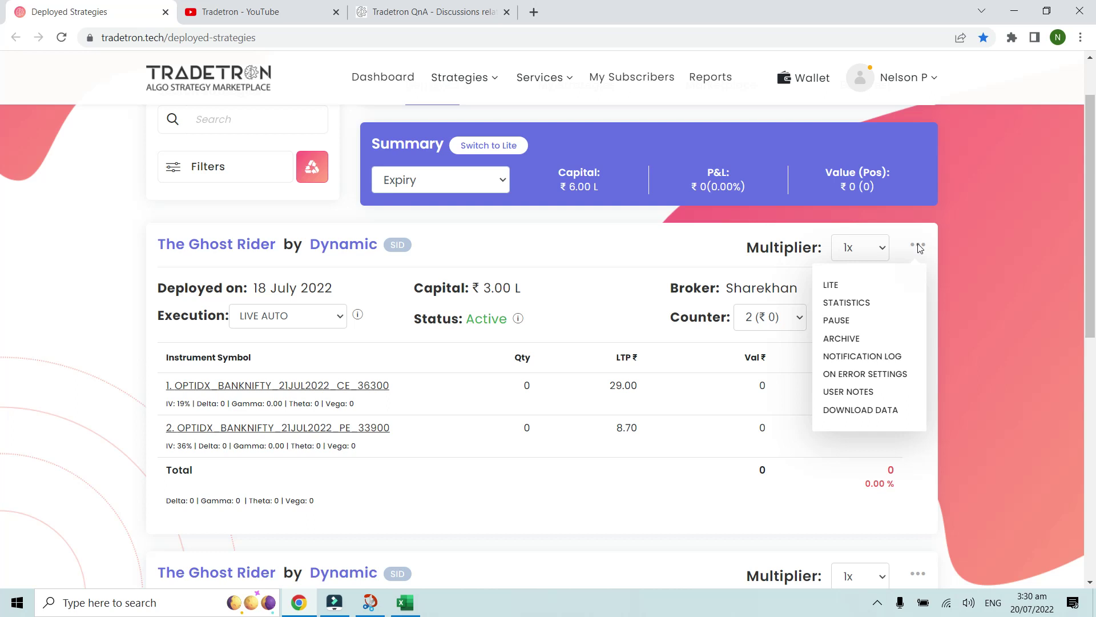
left_click(848, 343)
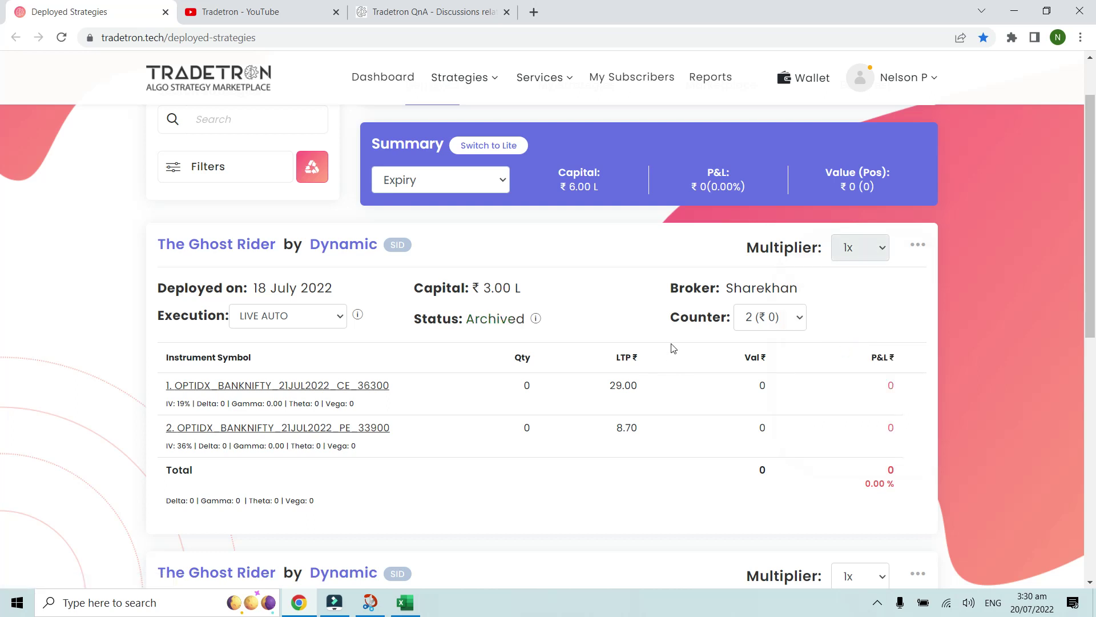
left_click(61, 40)
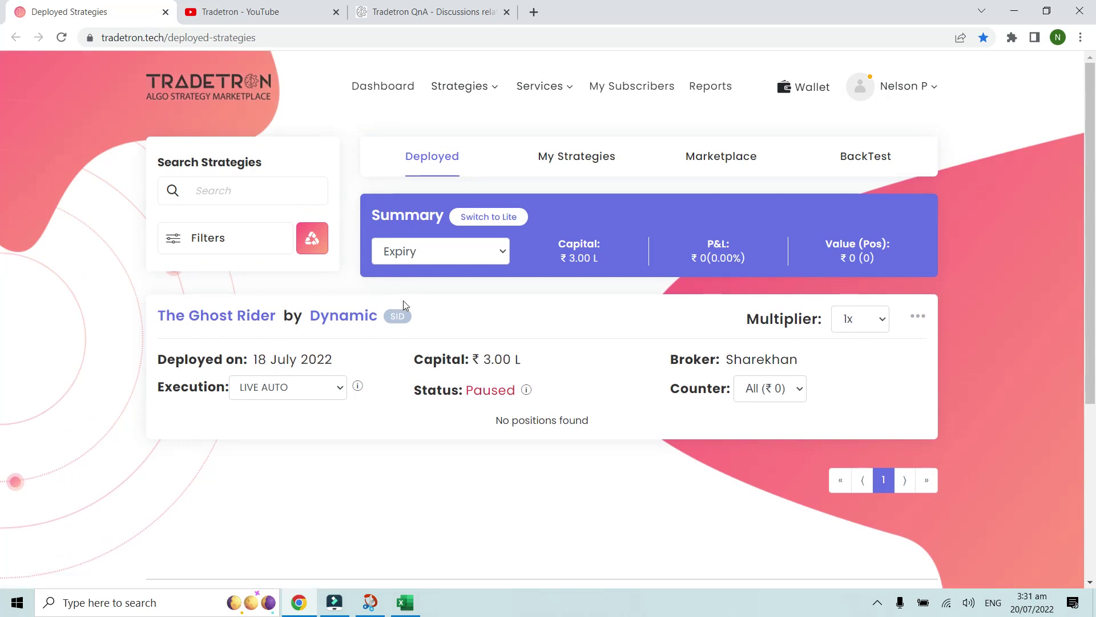
Add an Archived status filter alongside LIVE AUTO execution and apply it.
left_click(207, 242)
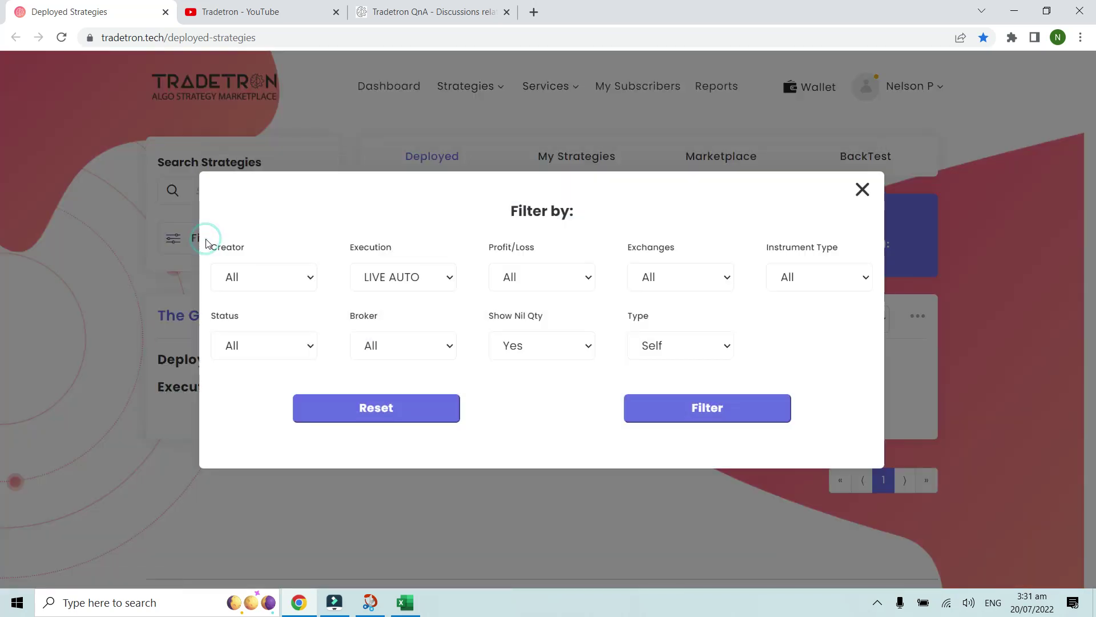
left_click(248, 345)
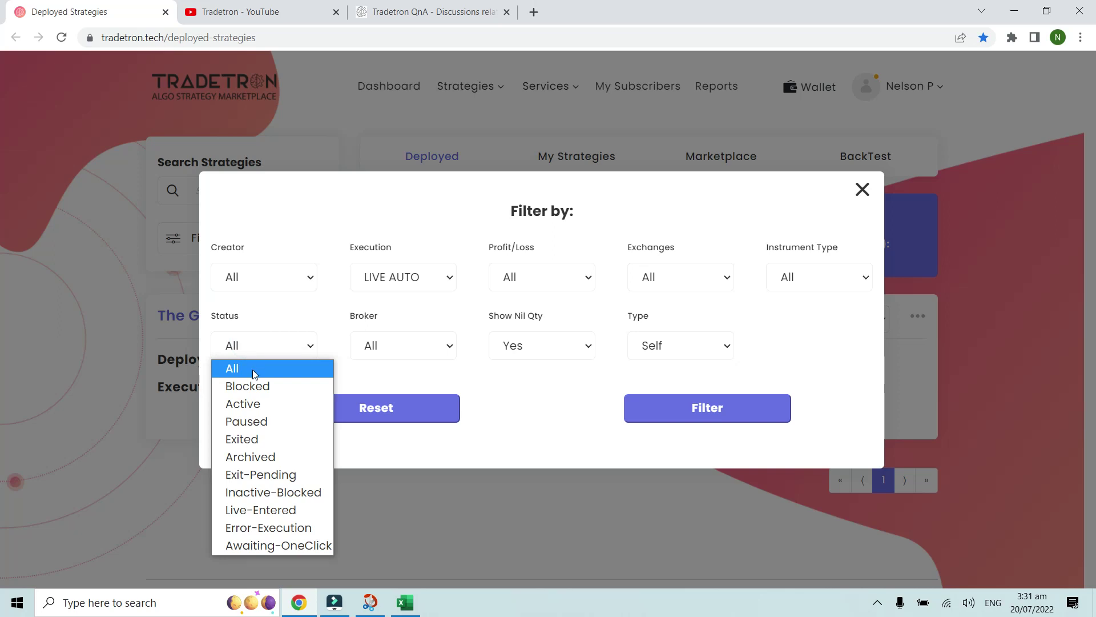
left_click(260, 458)
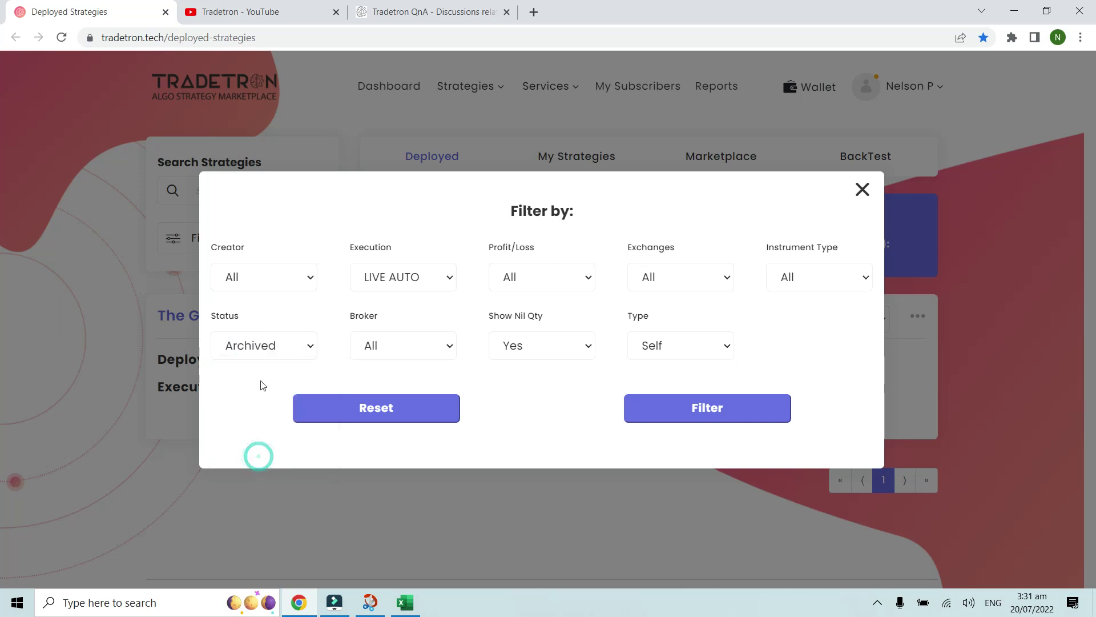
left_click(711, 409)
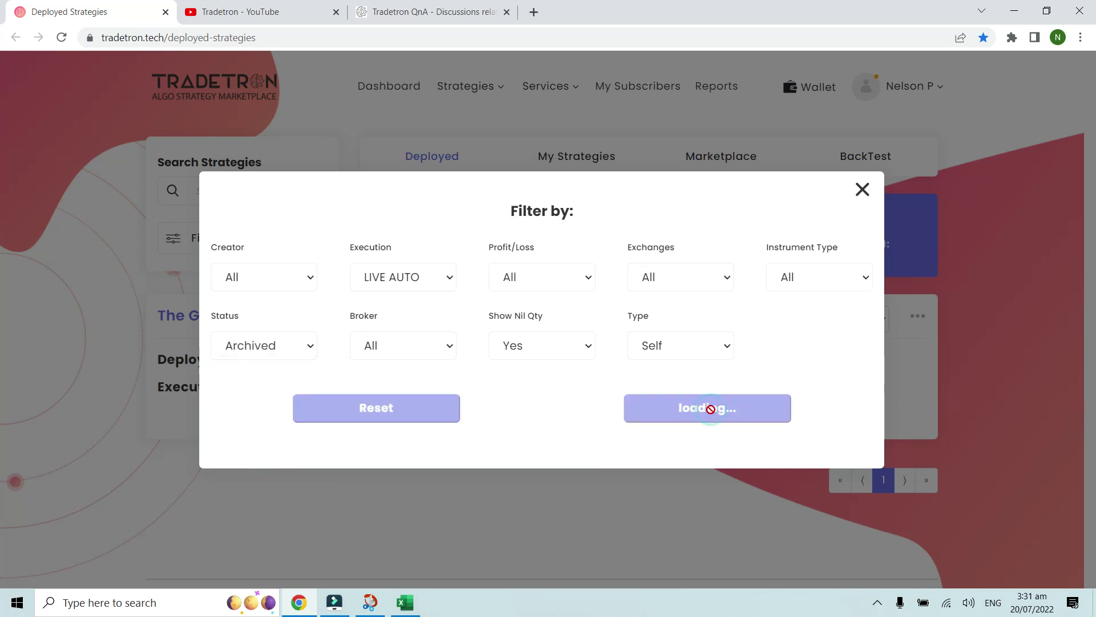
Browse both pages of archived deployments and highlight The Ghost Rider's Archived status.
scroll(613, 382, "down", 20)
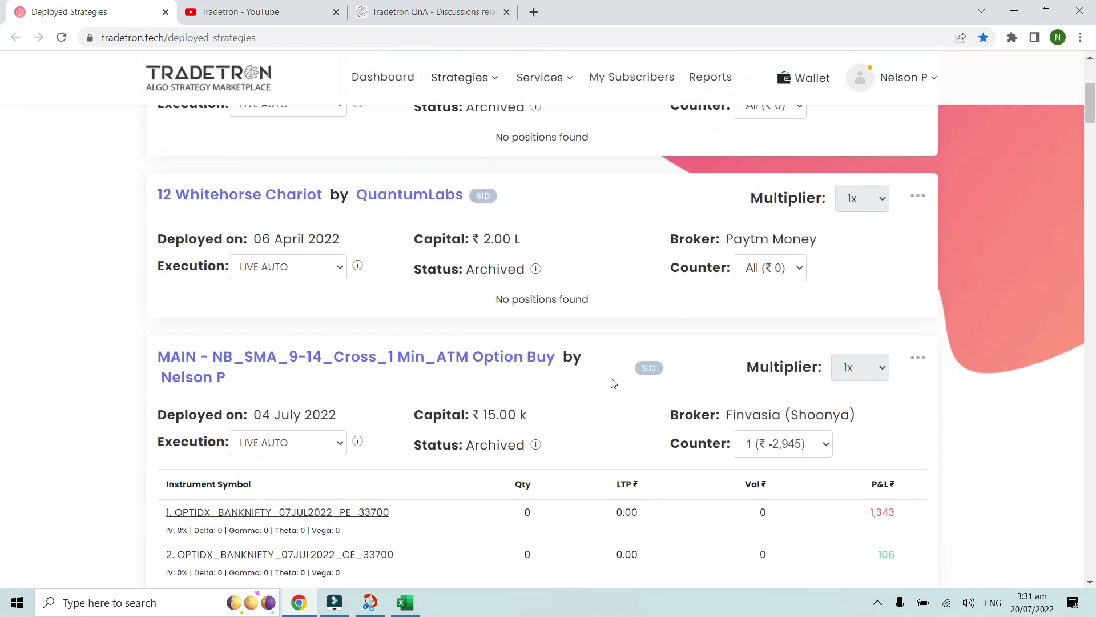
scroll(613, 382, "down", 5)
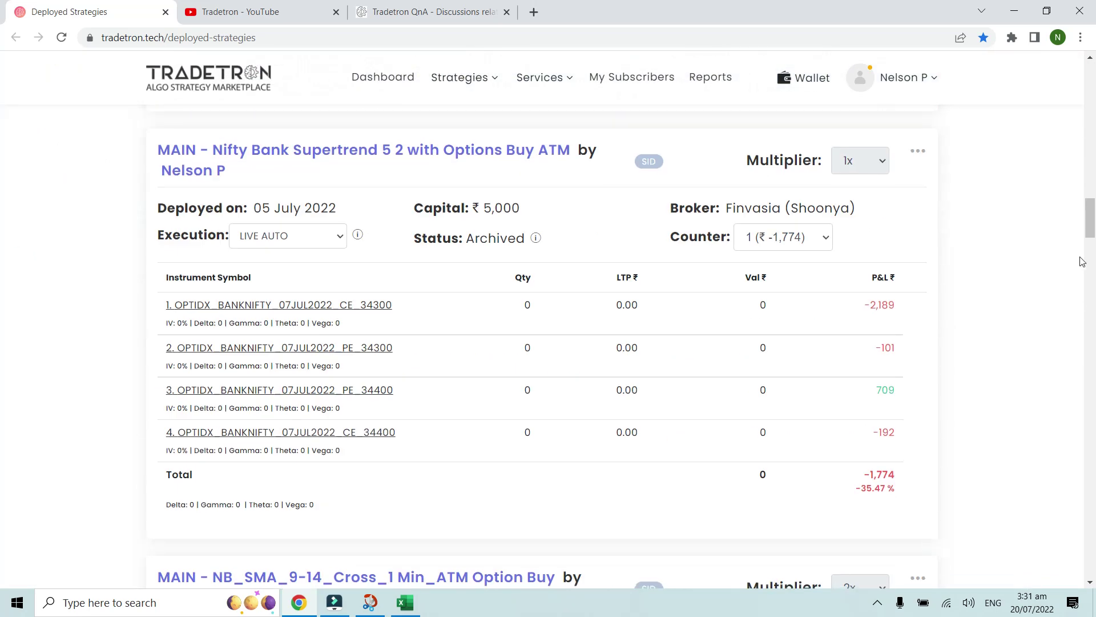
scroll(1, 223, "down", 10)
scroll(2, 556, "down", 6)
scroll(959, 291, "up", 2)
left_click(887, 284)
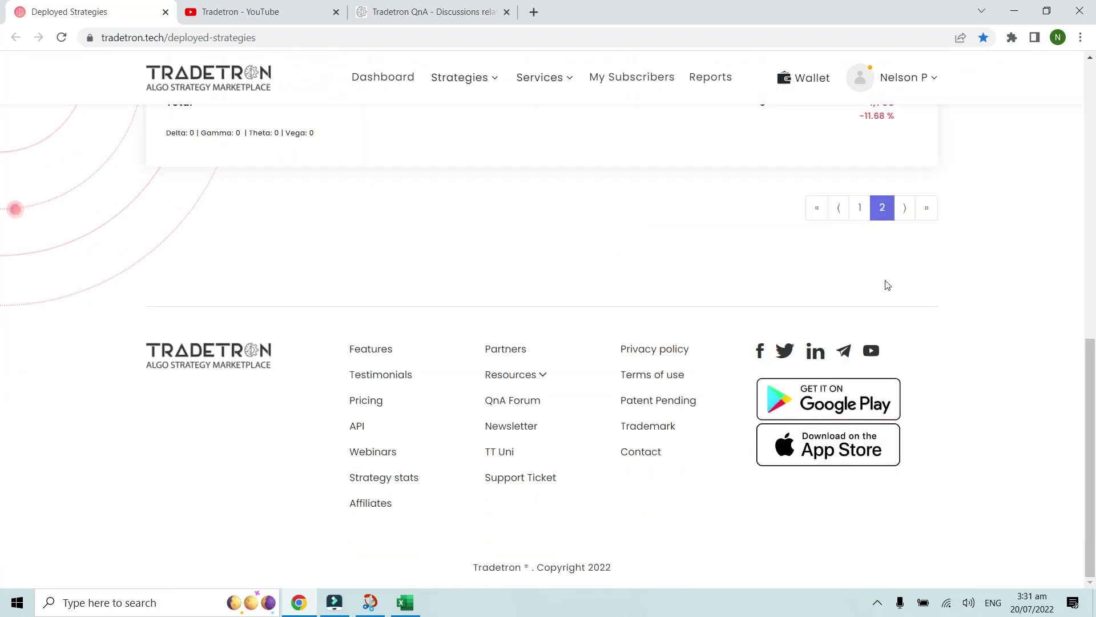
scroll(943, 293, "up", 8)
scroll(944, 293, "down", 7)
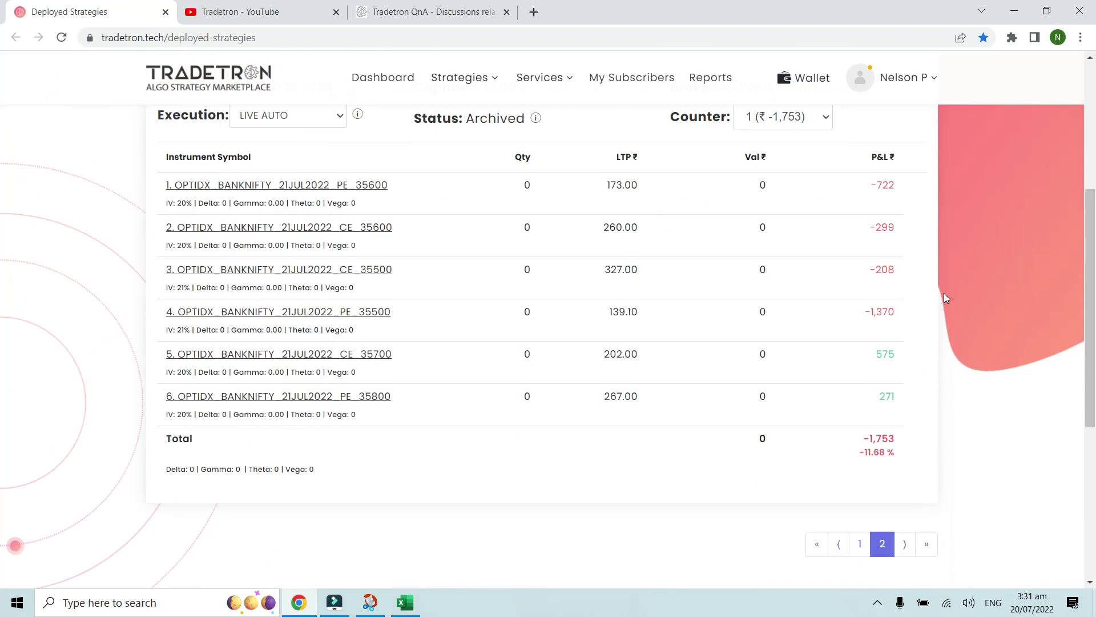
left_click(862, 409)
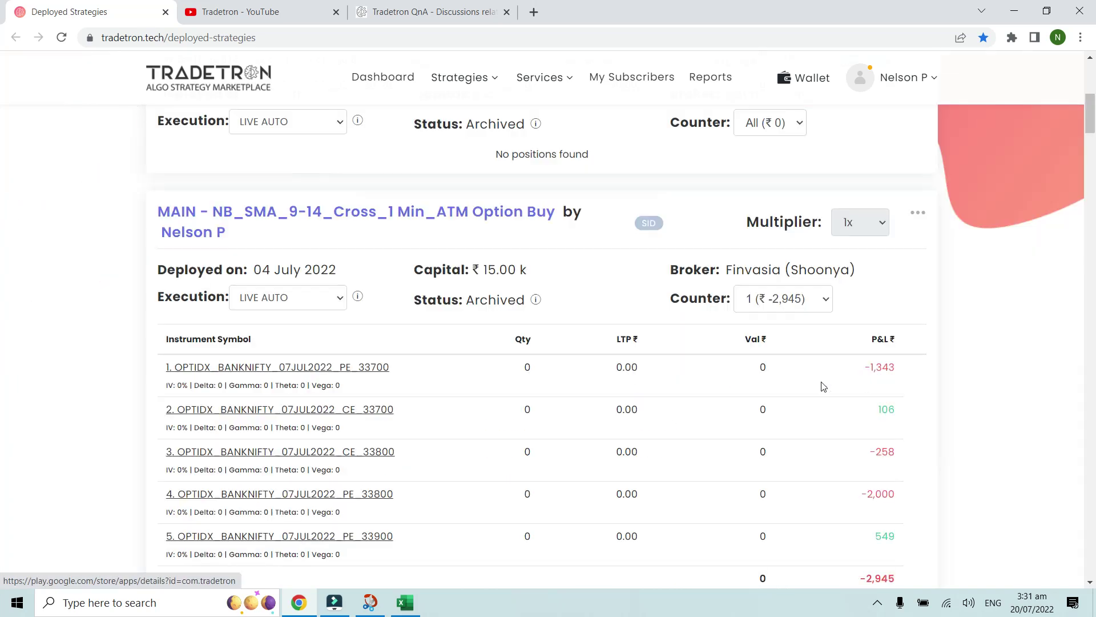
scroll(774, 330, "down", 13)
scroll(773, 330, "down", 11)
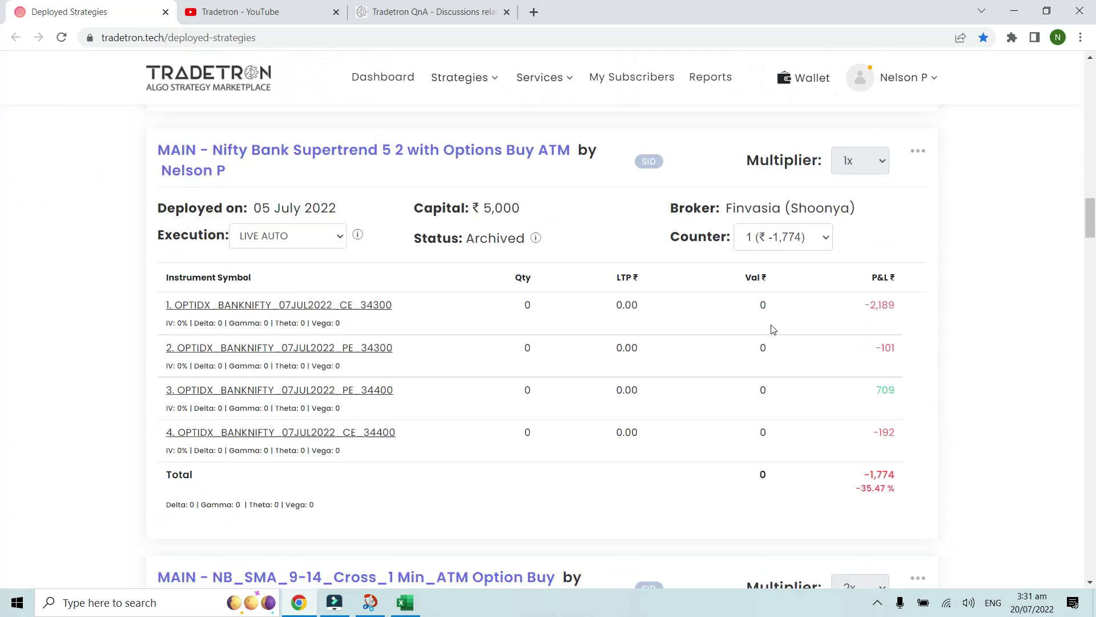
left_click_drag(1090, 224, 2, 451)
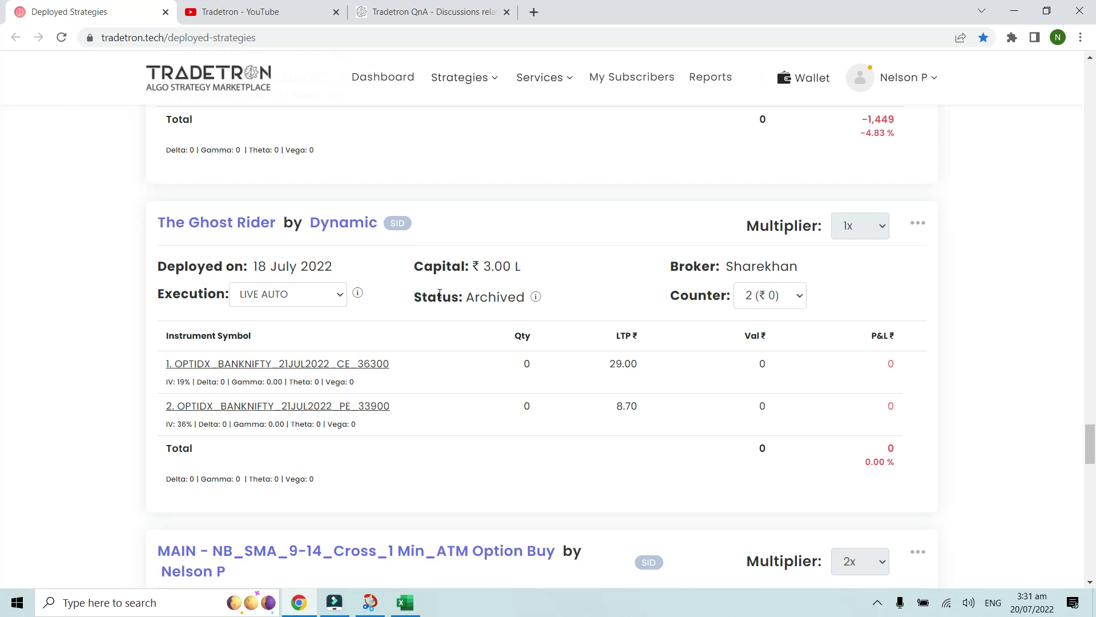
left_click_drag(415, 294, 525, 301)
left_click_drag(1090, 439, 1095, 239)
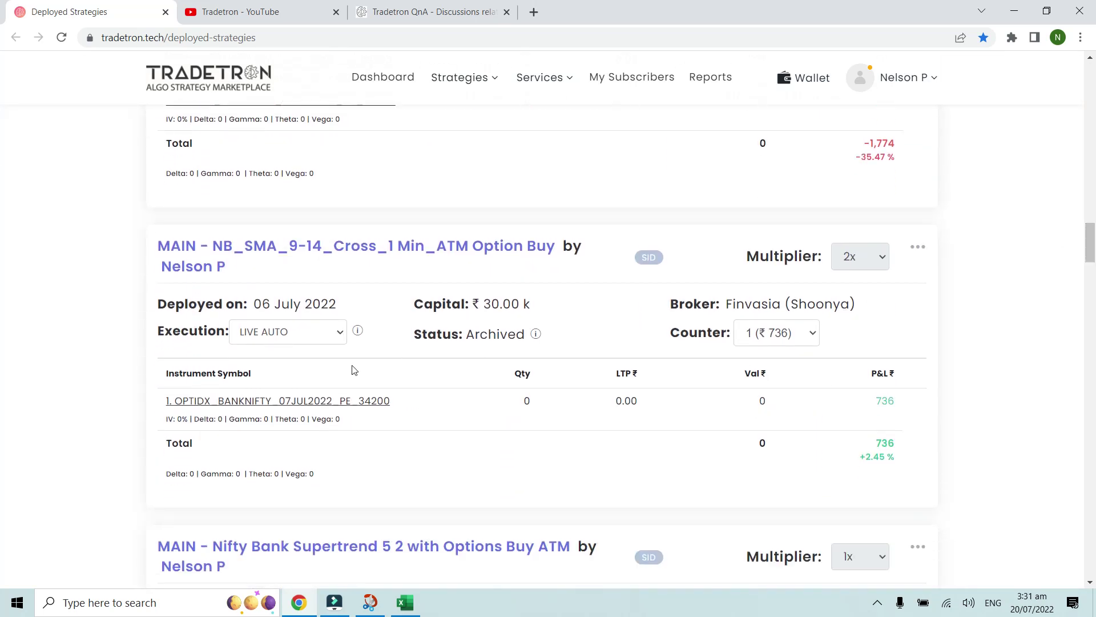
Check the strategy's counter choices and scroll through the archived list.
left_click(781, 337)
left_click(886, 337)
scroll(813, 264, "up", 3)
scroll(813, 263, "up", 4)
scroll(816, 263, "down", 15)
scroll(816, 263, "down", 13)
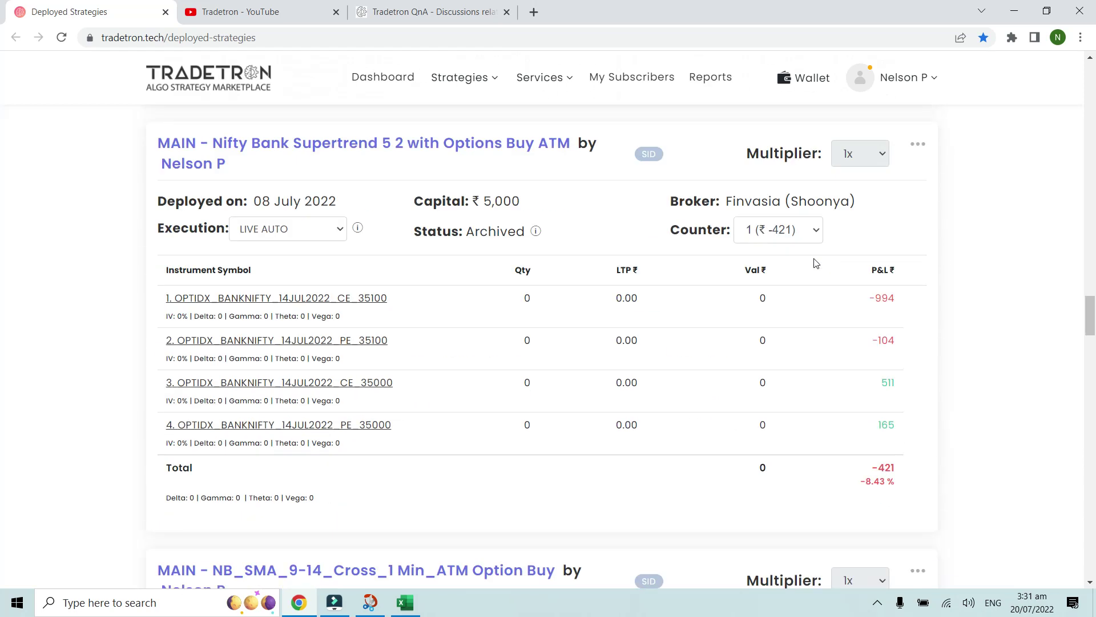
scroll(816, 262, "up", 4)
scroll(816, 262, "down", 20)
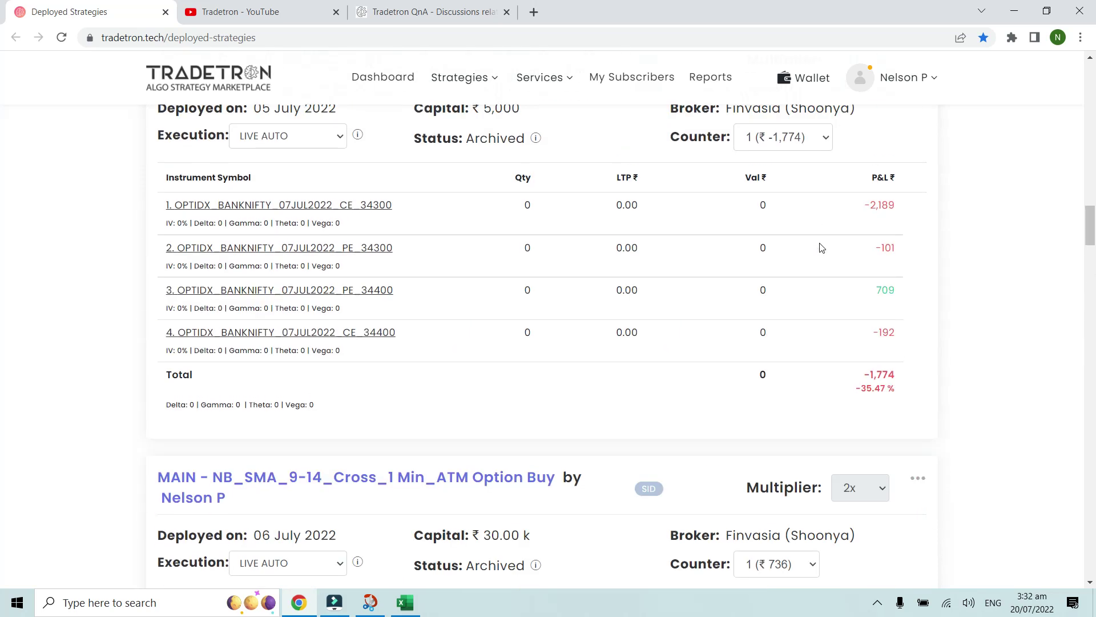
scroll(820, 246, "down", 10)
scroll(821, 244, "up", 7)
Find 'ghost' on the page and view positions for the CE 36300 instrument.
key("ctrl+f")
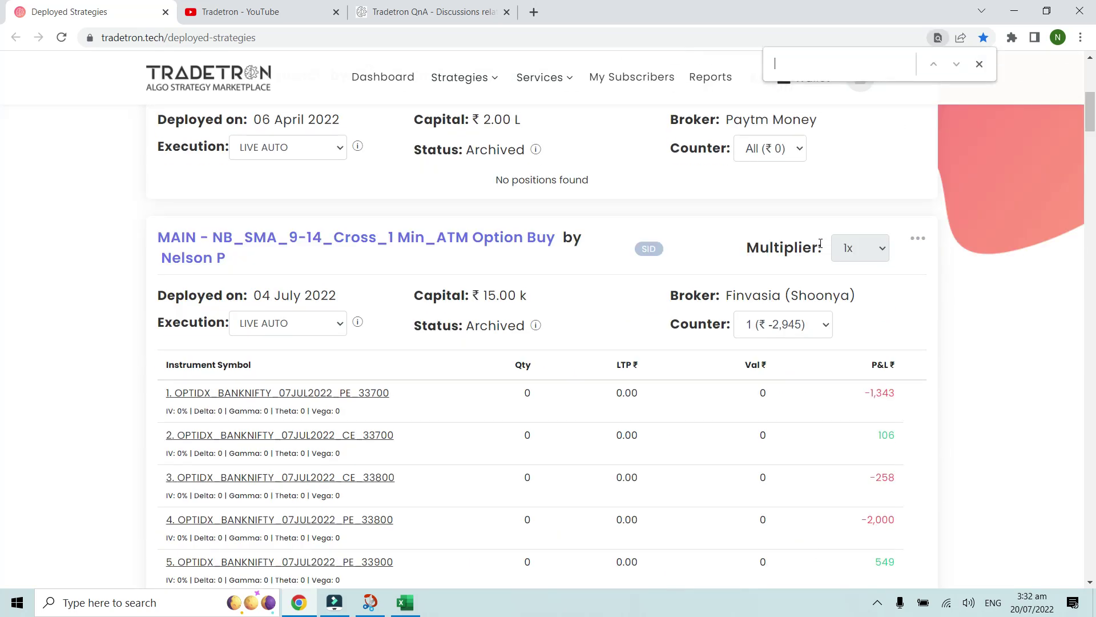
type("ghost")
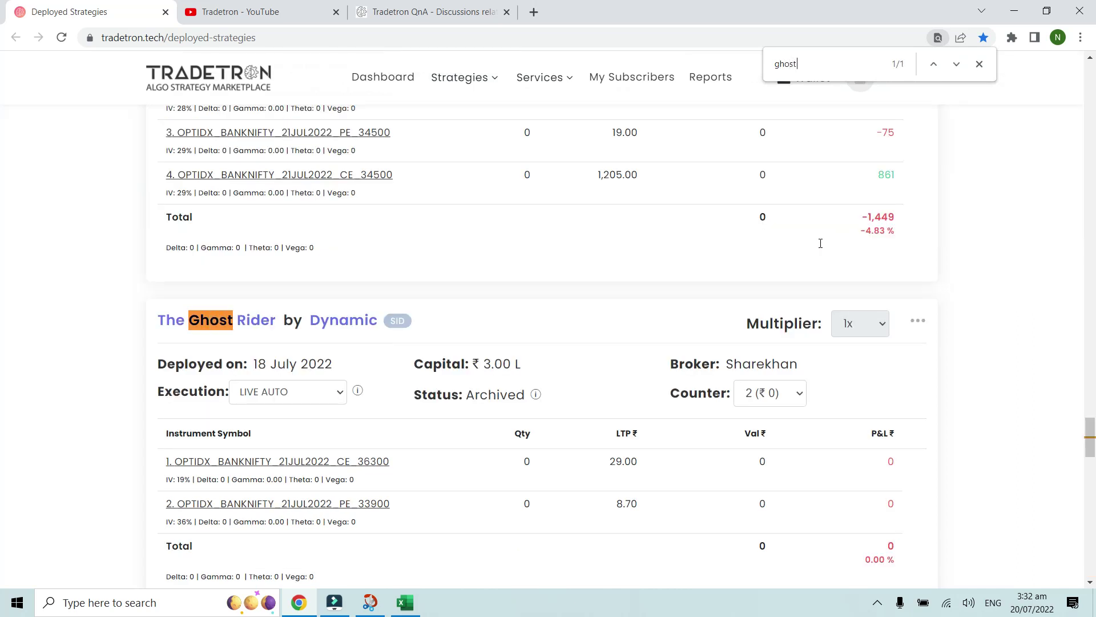
left_click(708, 325)
scroll(707, 322, "down", 1)
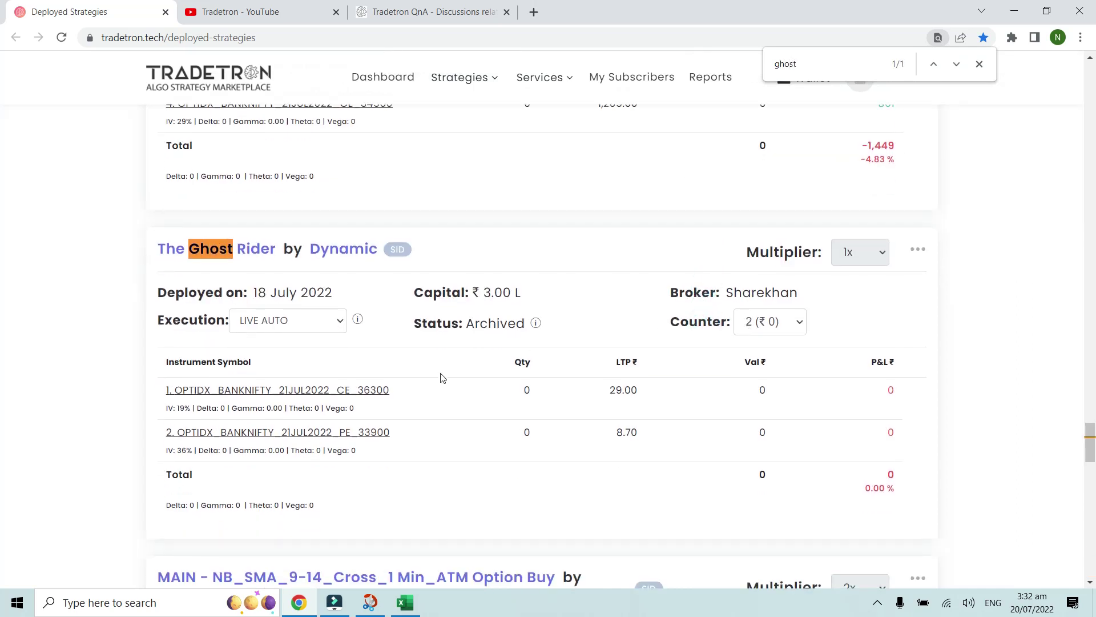
left_click(367, 391)
left_click(883, 240)
Review The Ghost Rider's notification log for Active to Archived, then close it and the find bar.
left_click(924, 254)
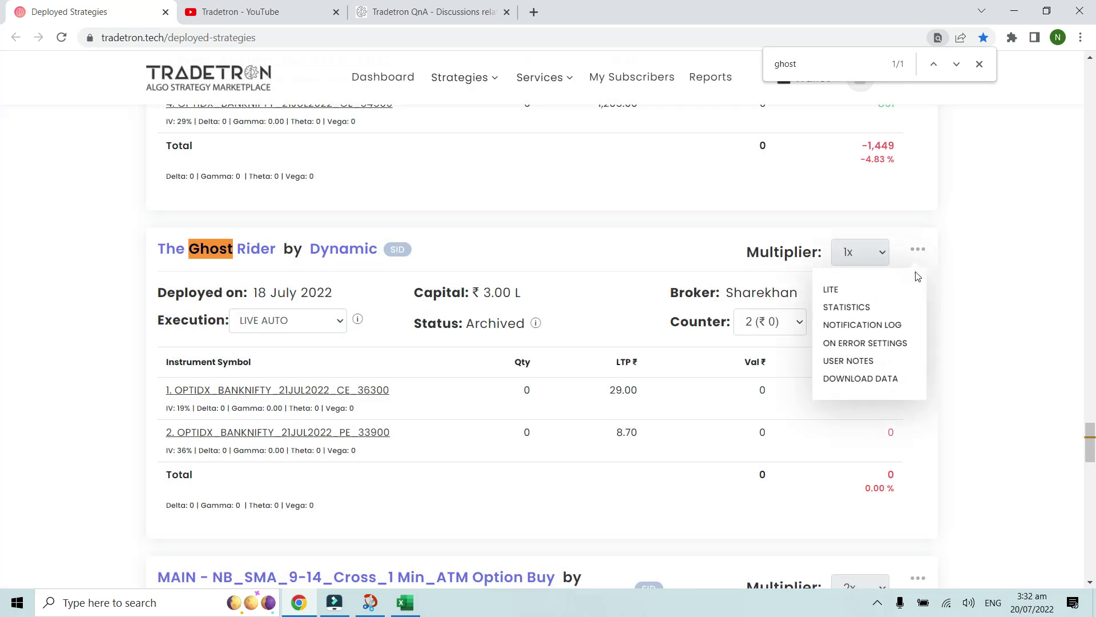
left_click(871, 325)
scroll(671, 307, "down", 4)
scroll(680, 298, "up", 8)
left_click(796, 89)
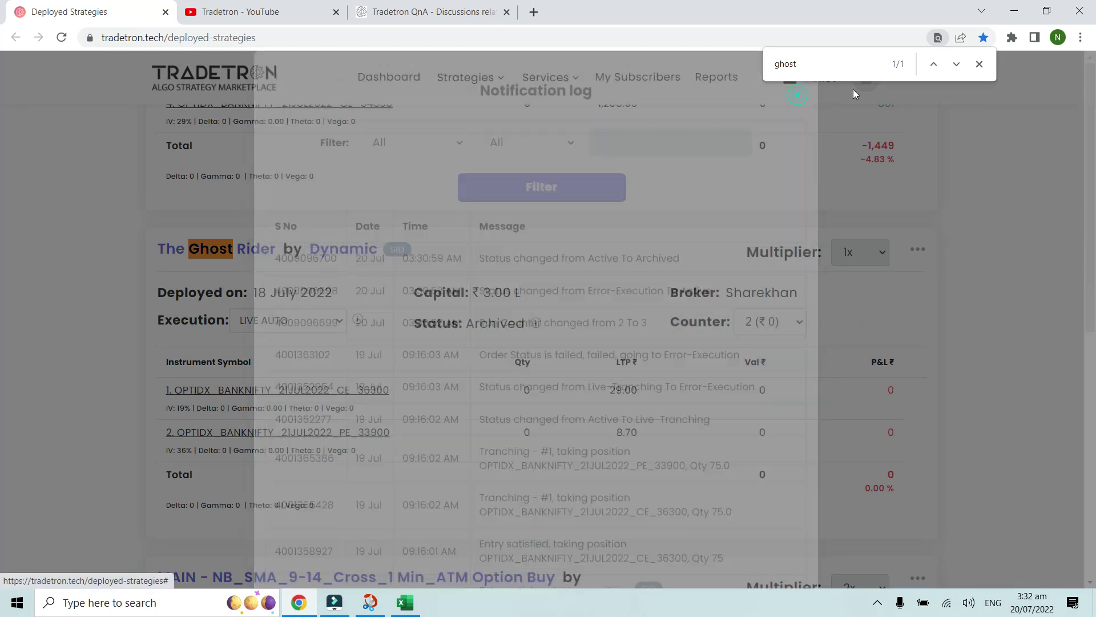
left_click(979, 64)
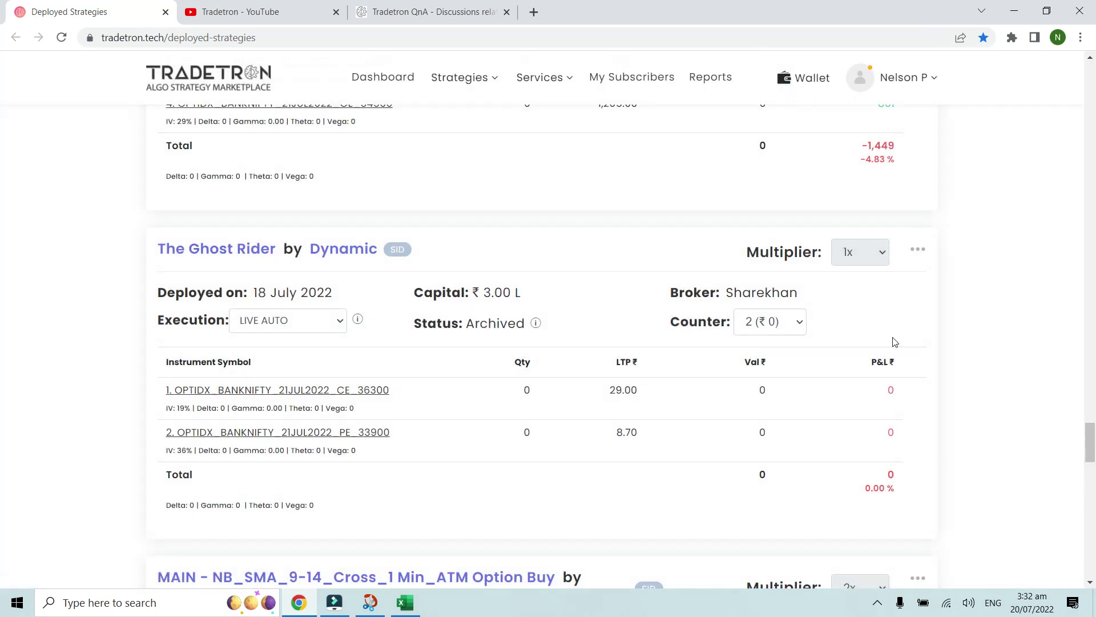
left_click_drag(1088, 442, 222, 236)
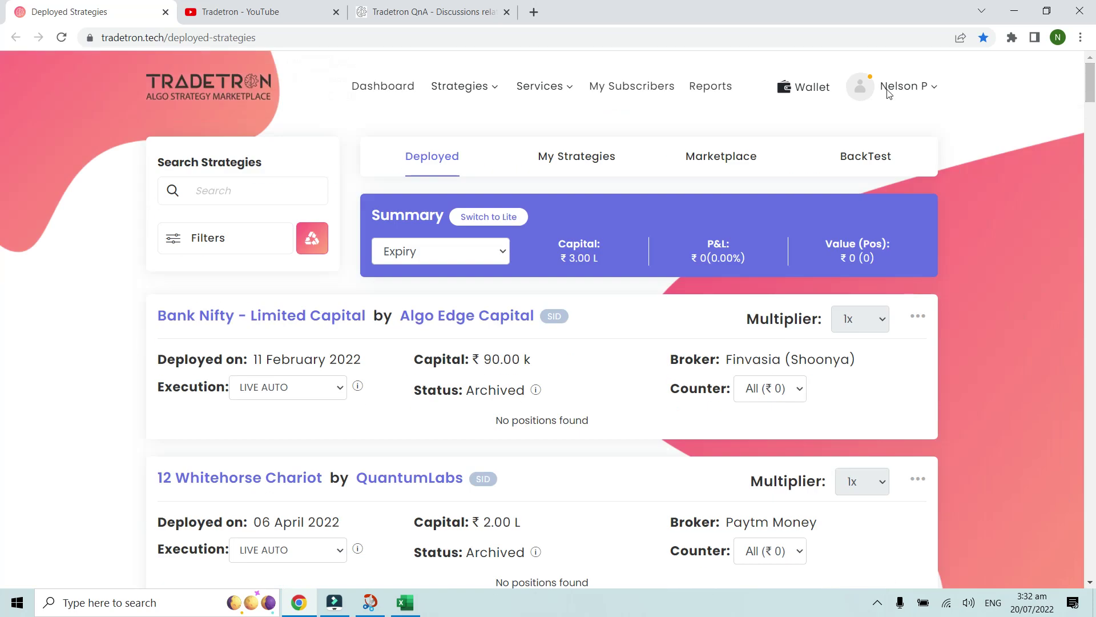
Reset the status filter to All while keeping LIVE AUTO execution.
left_click(217, 237)
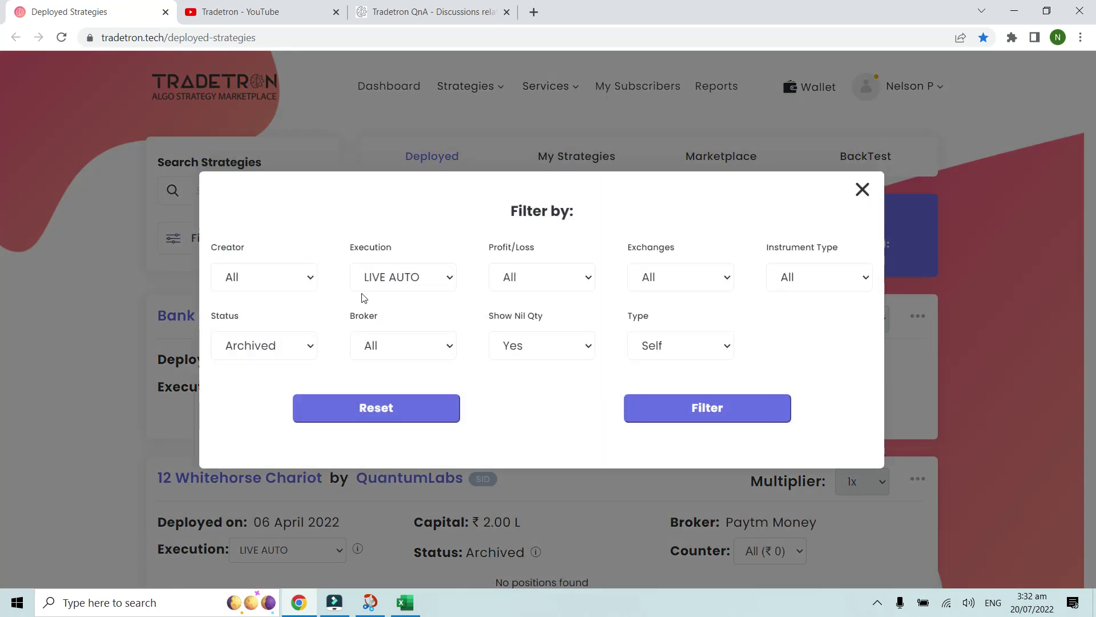
left_click(301, 337)
left_click(285, 370)
left_click(370, 281)
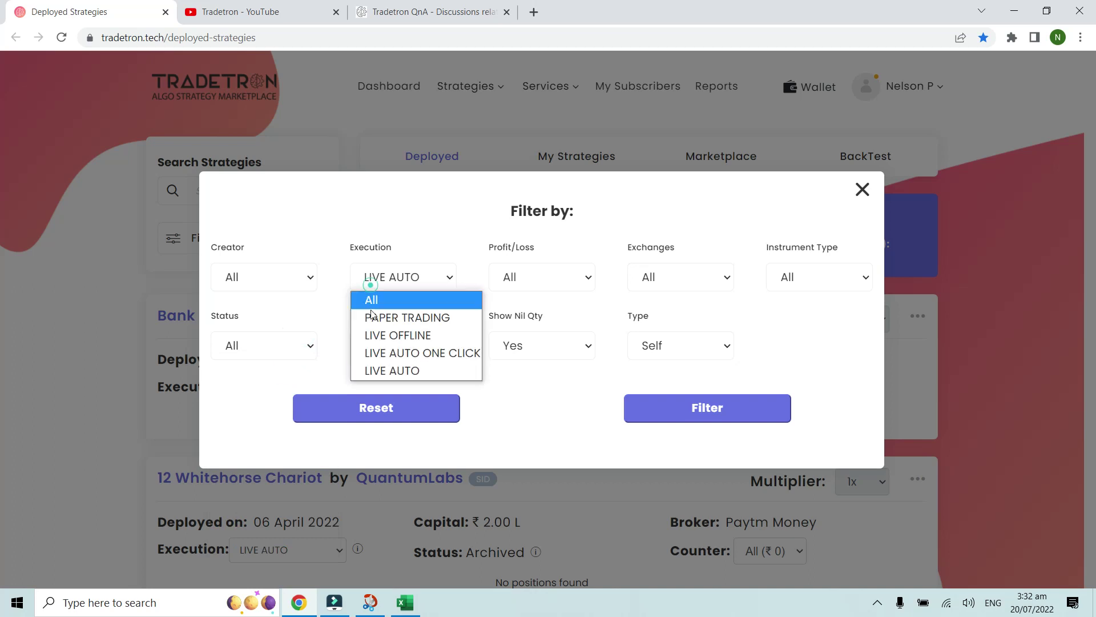
left_click(392, 369)
left_click(684, 409)
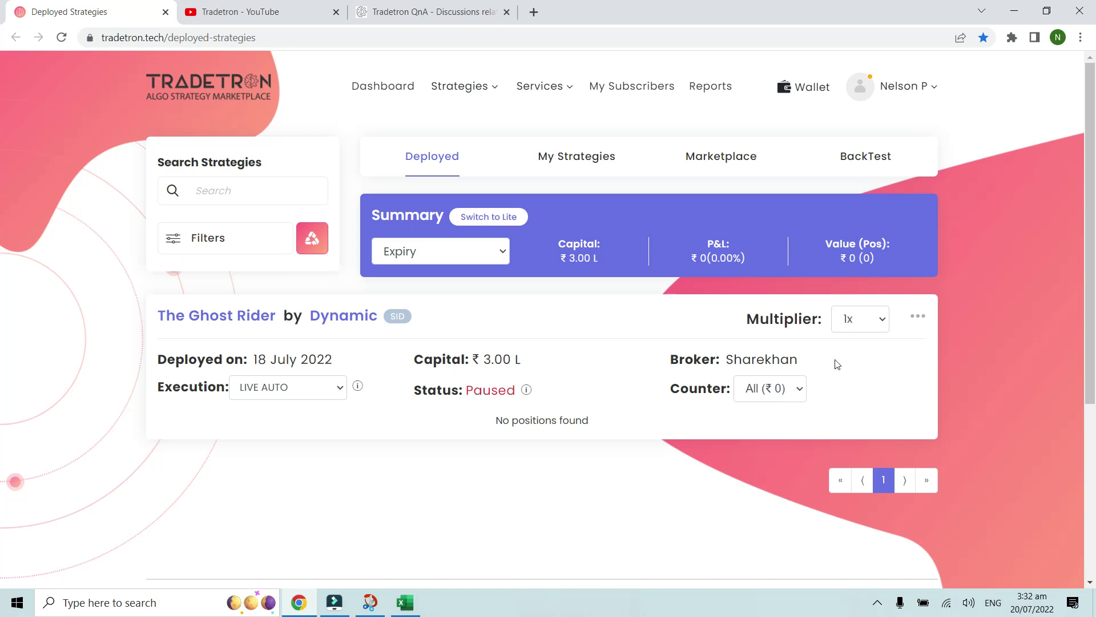
Start the paused Ghost Rider deployment from its options list.
left_click(909, 317)
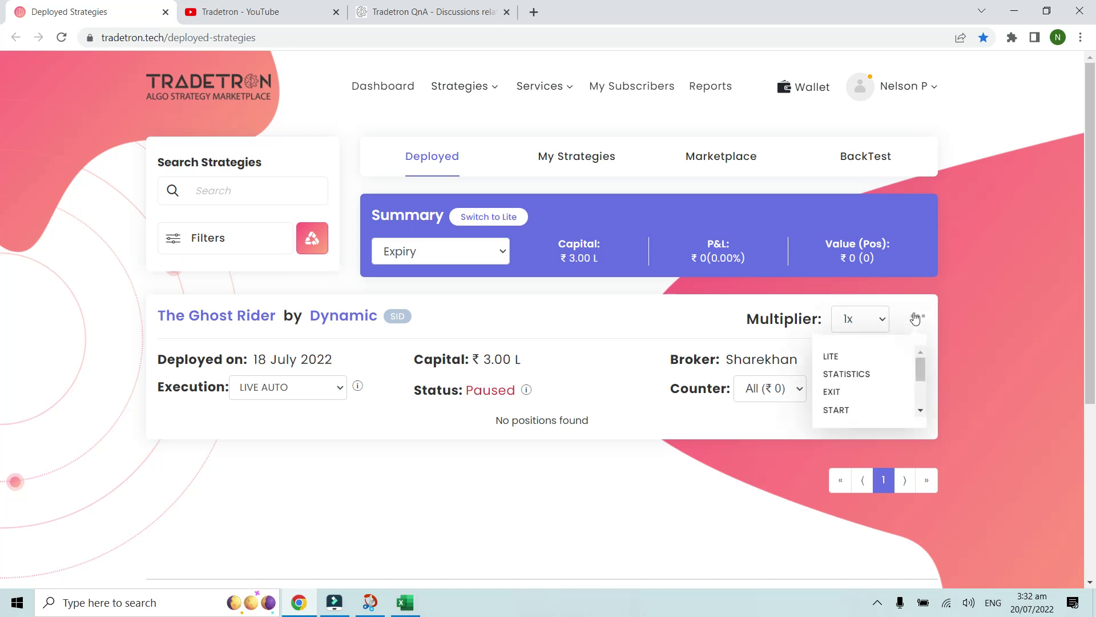
scroll(893, 374, "down", 3)
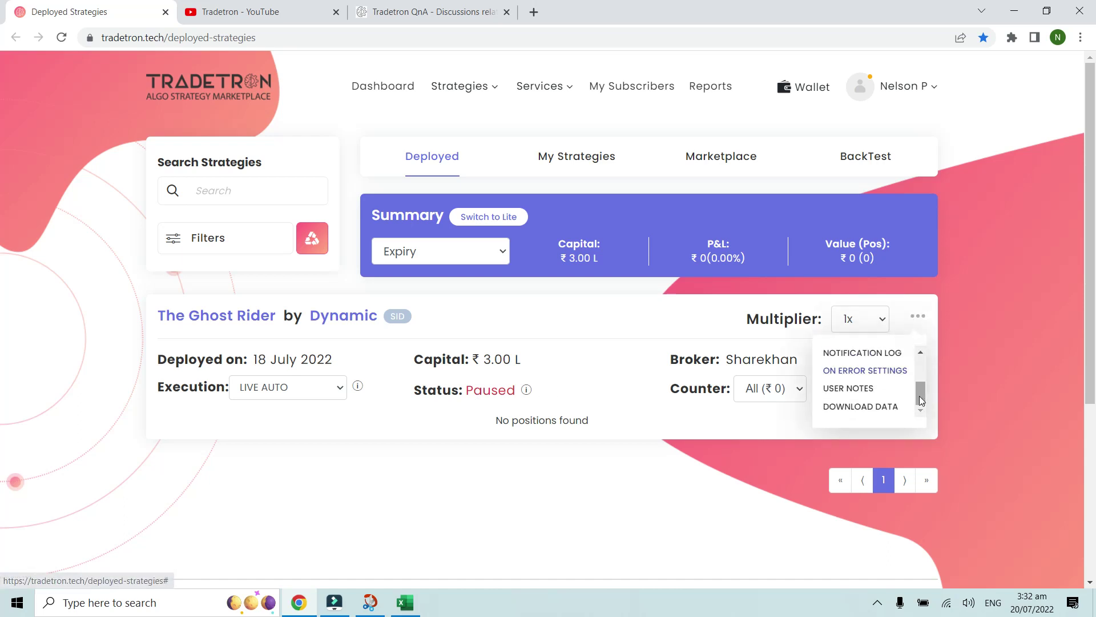
scroll(920, 380, "up", 2)
scroll(919, 375, "up", 1)
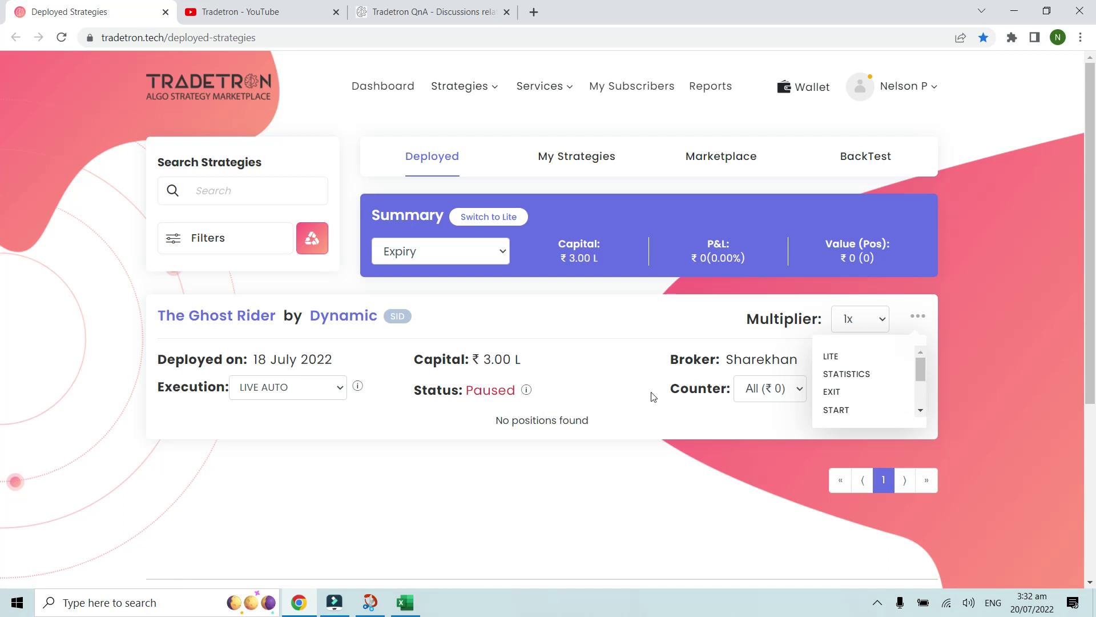
mouse_move(921, 367)
left_mouse_down()
mouse_move(922, 395)
mouse_move(927, 368)
left_mouse_up()
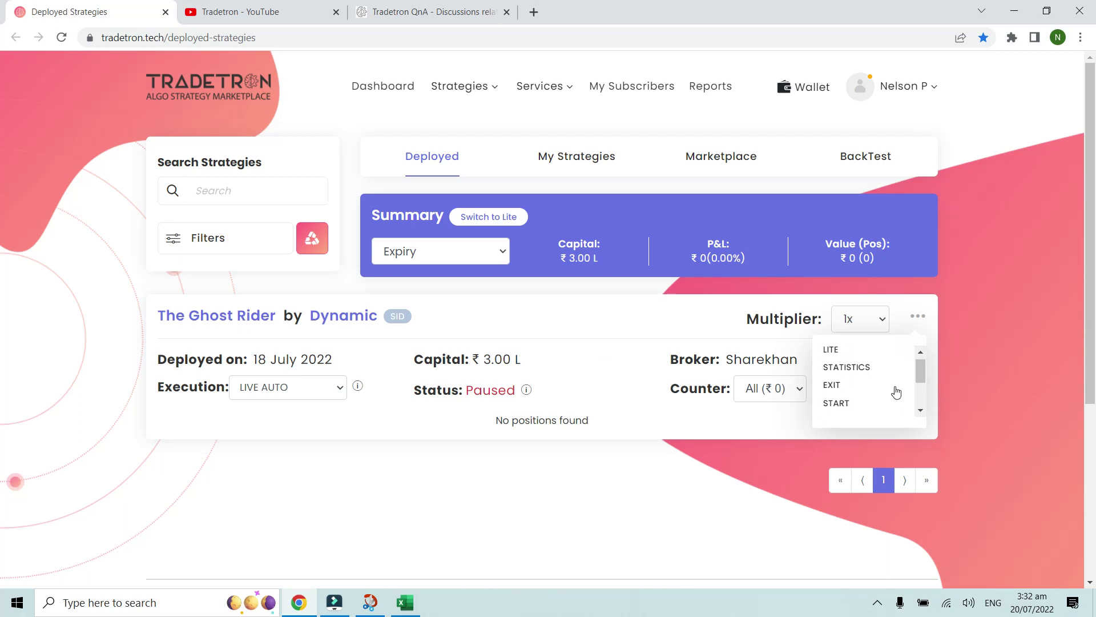
scroll(896, 391, "down", 3)
scroll(896, 392, "up", 3)
left_click(835, 407)
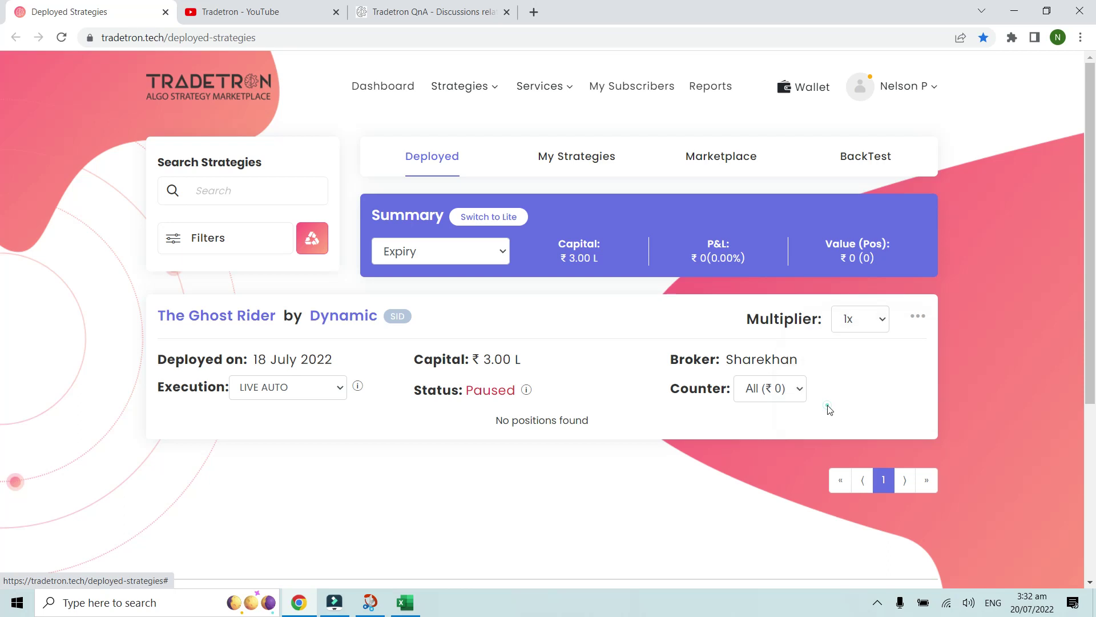
Archive the now-active Ghost Rider and reload the Deployed page, which shows no strategies.
left_click(917, 316)
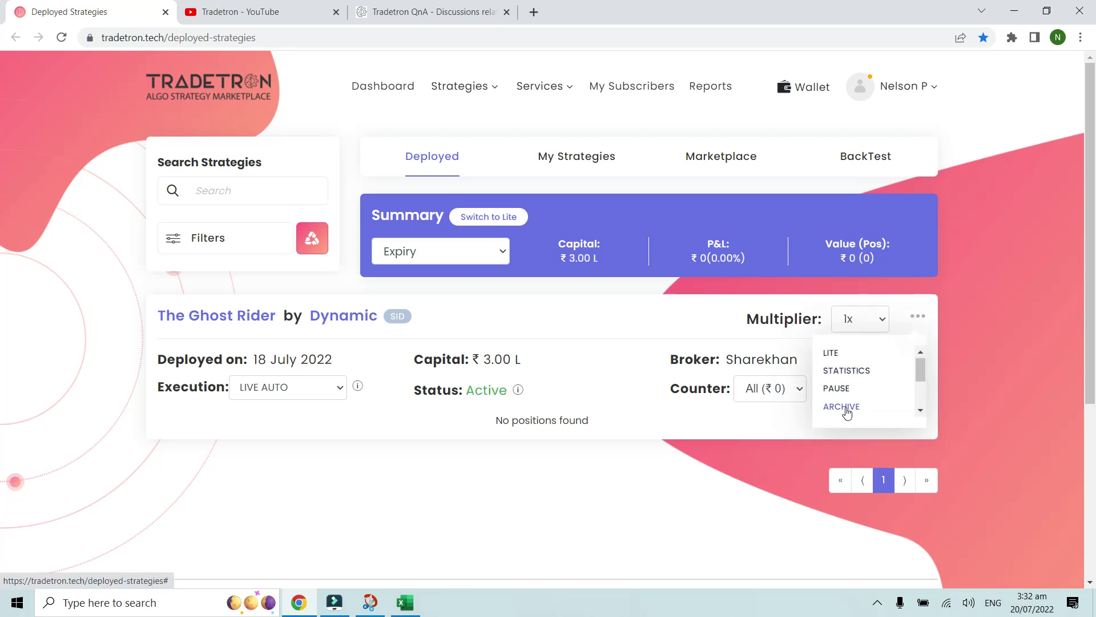
left_click(847, 411)
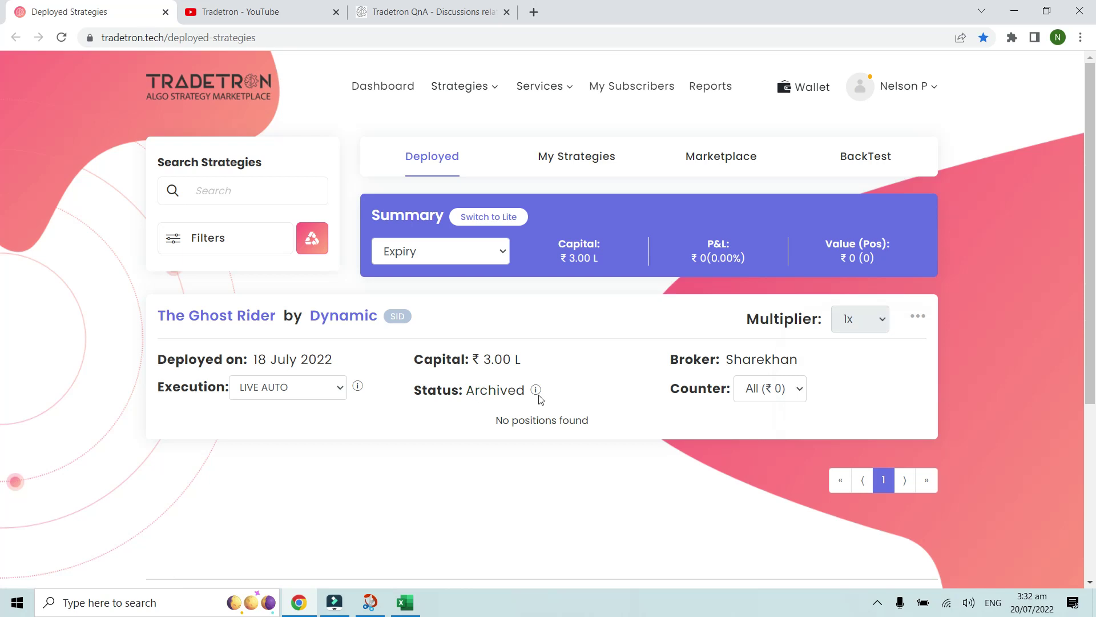
left_click(61, 38)
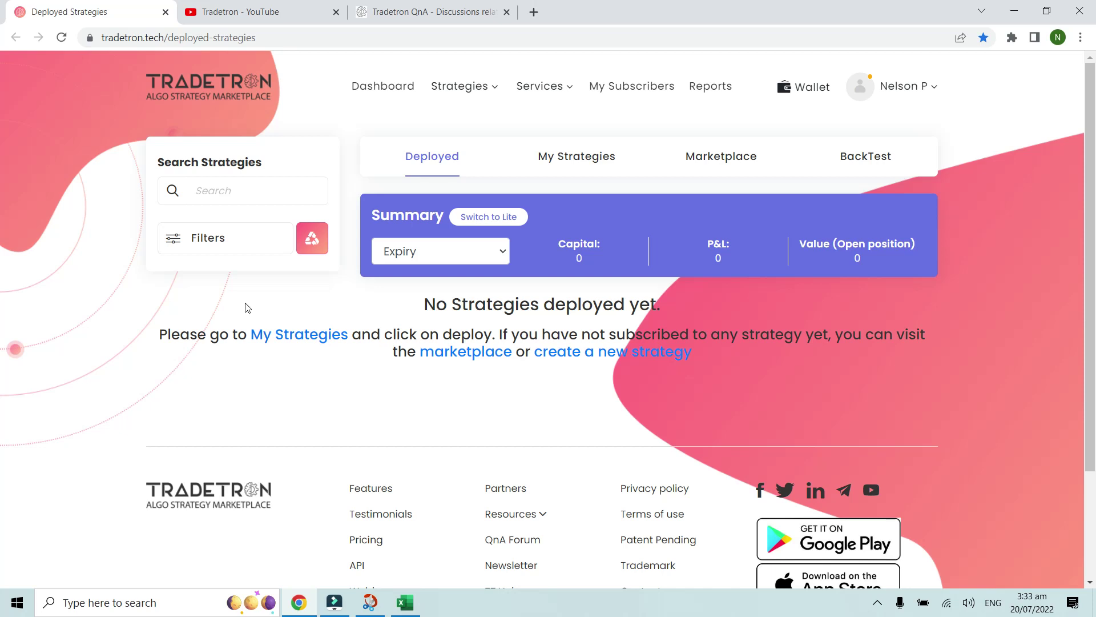
left_click(407, 604)
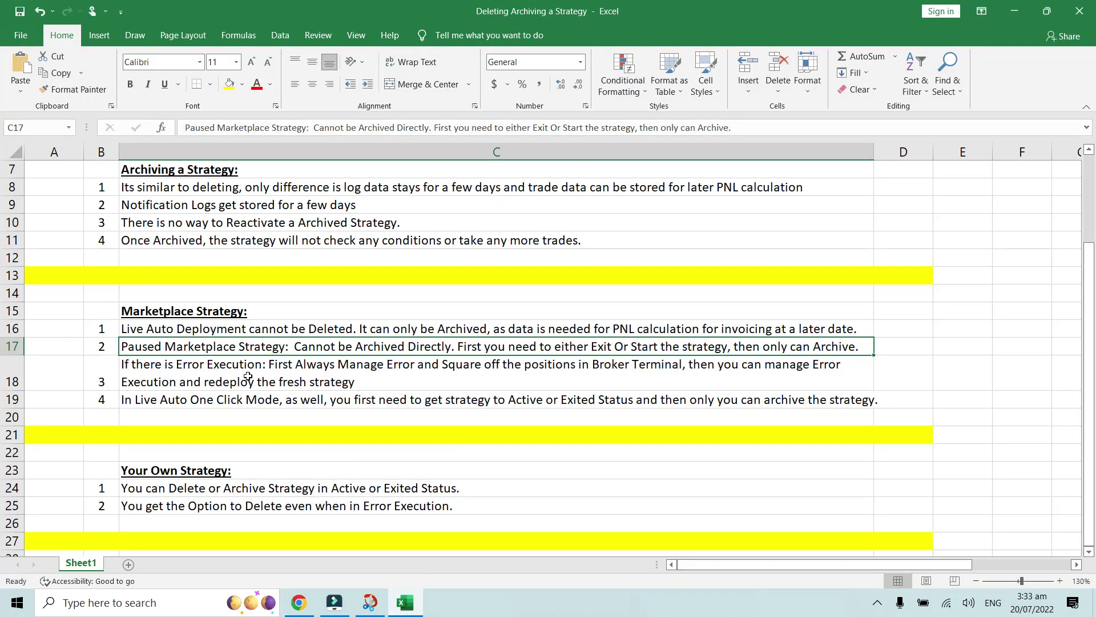
Read the error execution note in C18 and the one-click note in C19, then return to Tradetron.
left_click(214, 383)
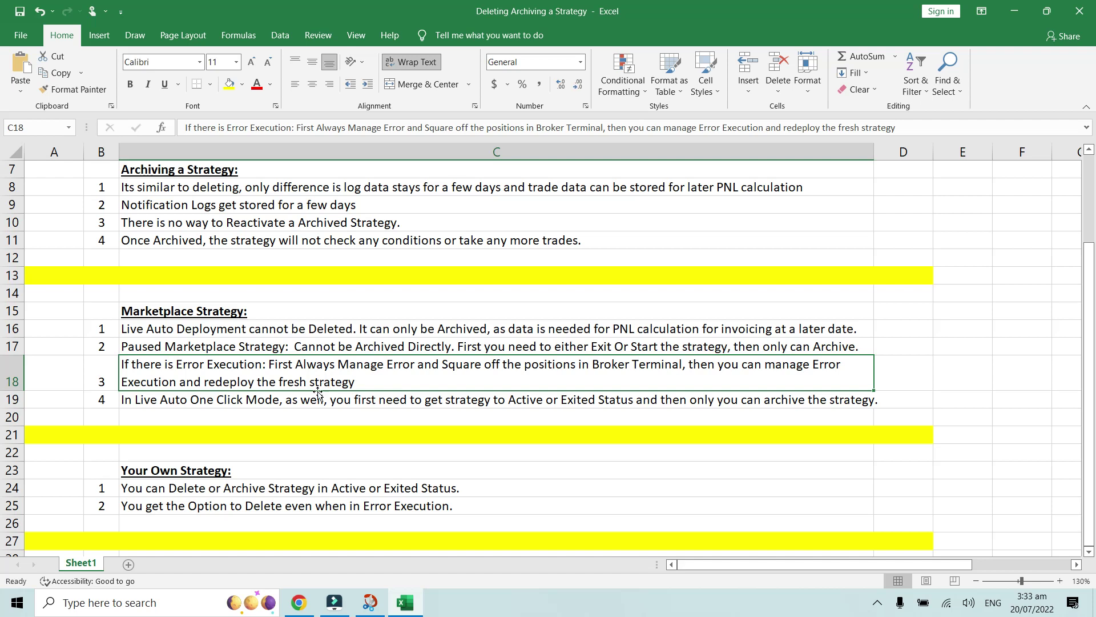
left_click(240, 400)
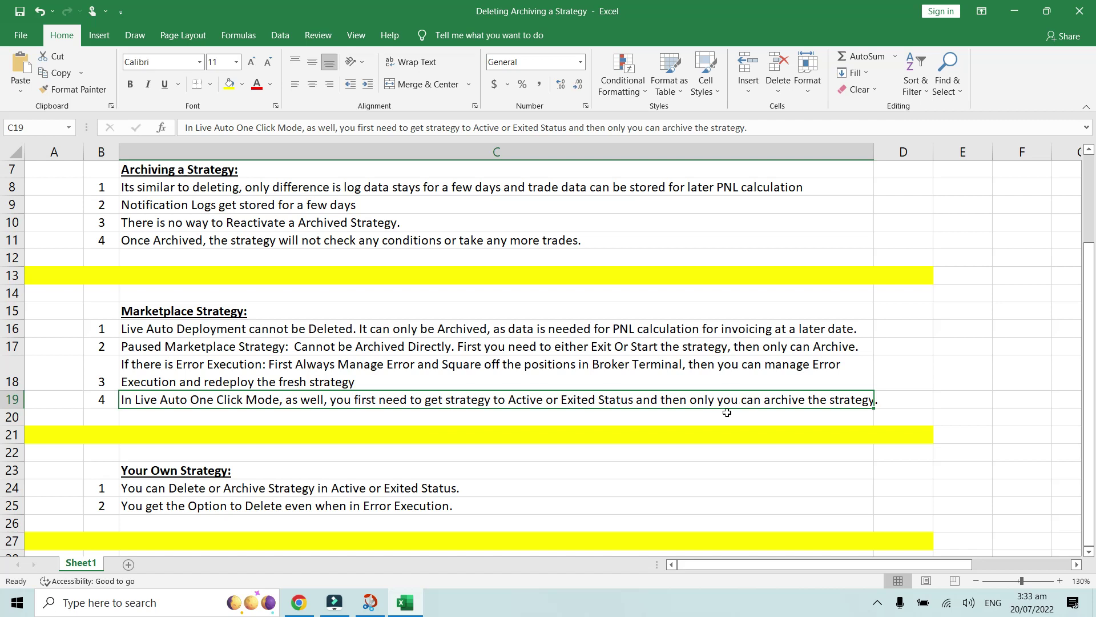
left_click(303, 607)
Filter deployed strategies to LIVE AUTO ONE CLICK execution.
left_click(219, 249)
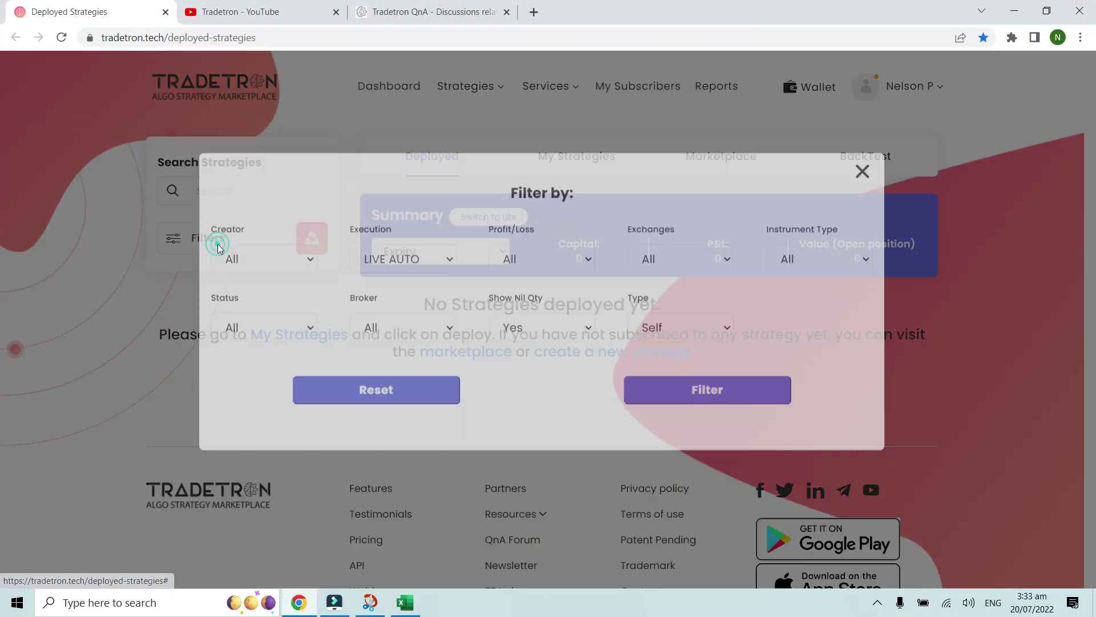
left_click(404, 280)
left_click(403, 353)
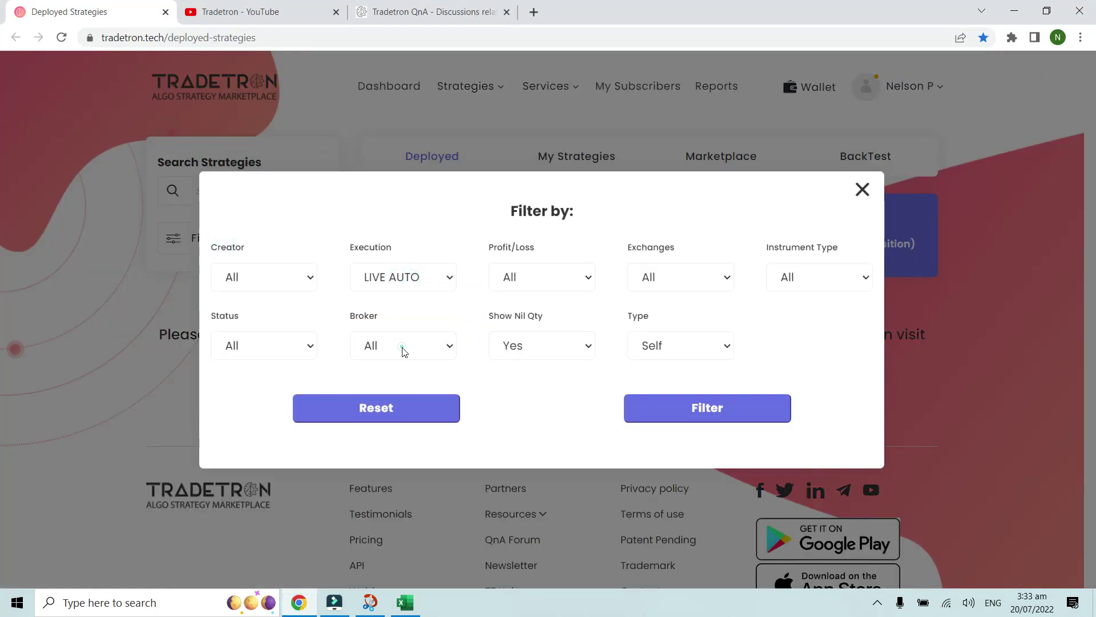
left_click(689, 401)
scroll(689, 401, "down", 1)
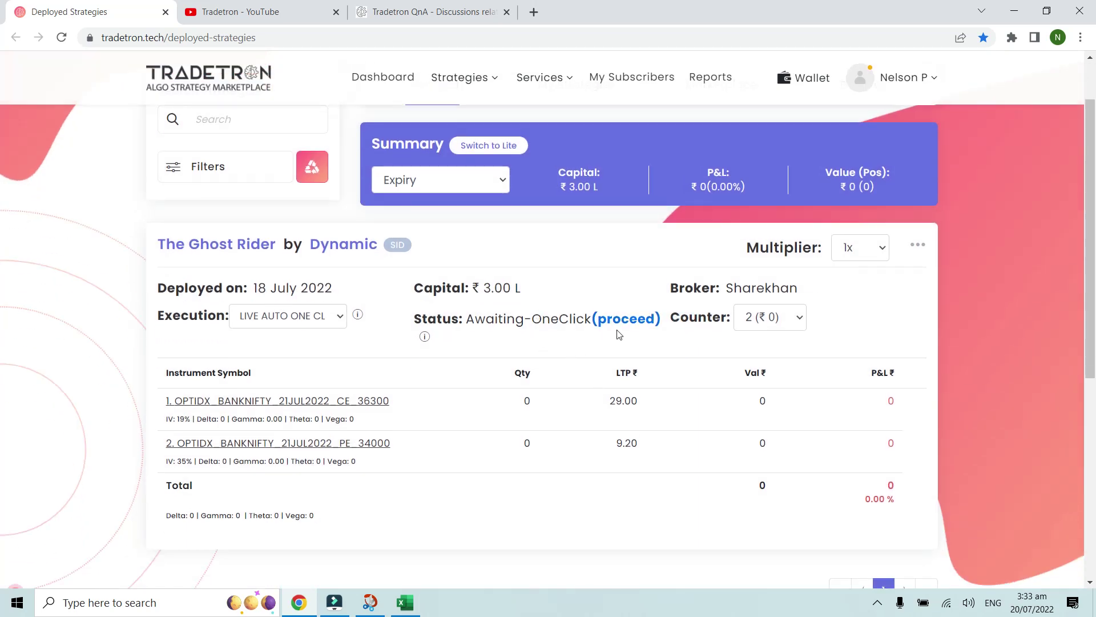
Cancel the Ghost Rider's pending one-click entry orders.
left_click(917, 246)
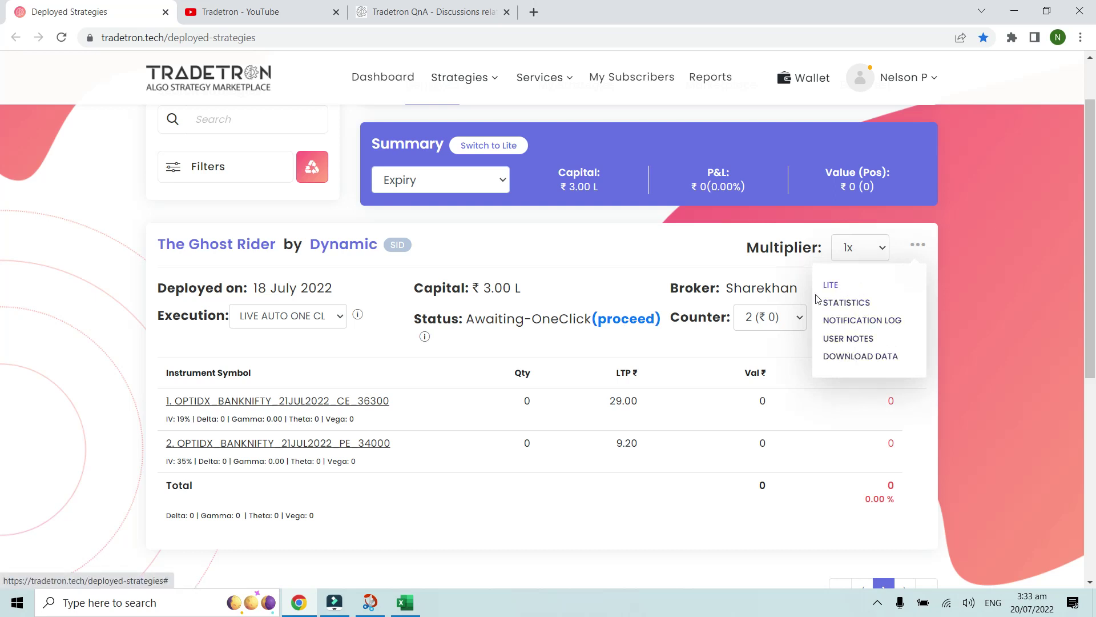
left_click(568, 286)
left_click(634, 321)
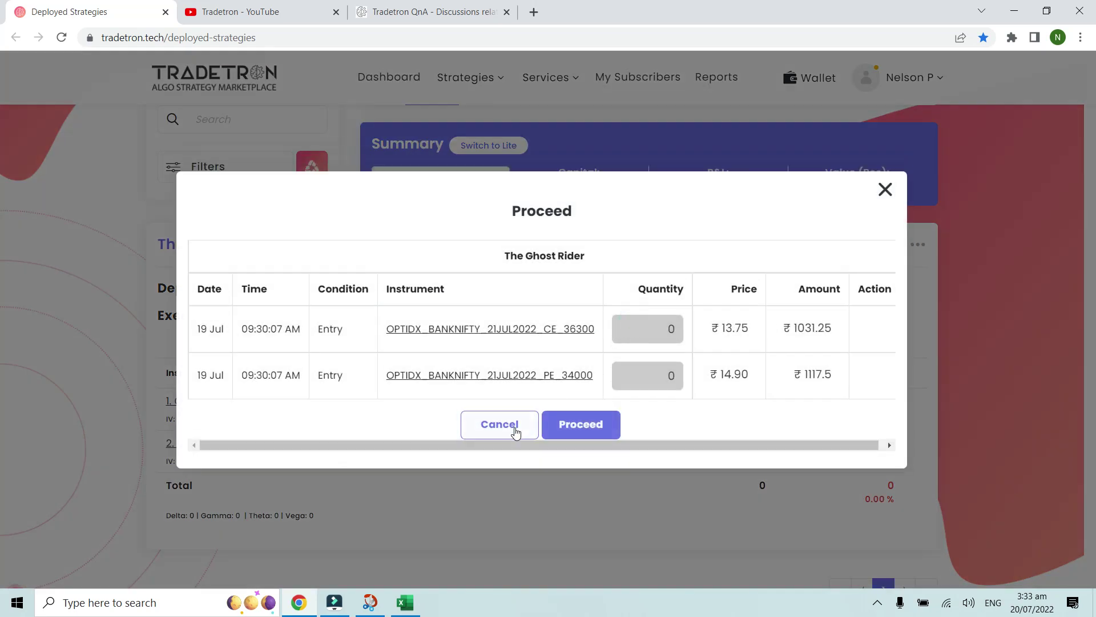
left_click(509, 435)
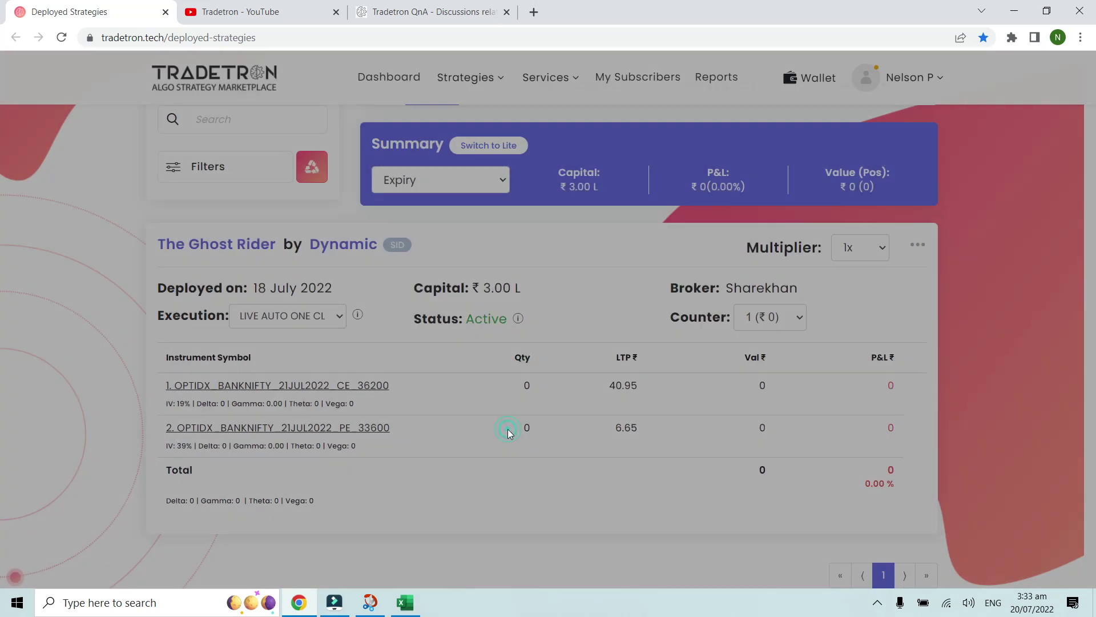
Archive the Ghost Rider one-click deployment and reload to confirm nothing remains deployed.
left_click(923, 247)
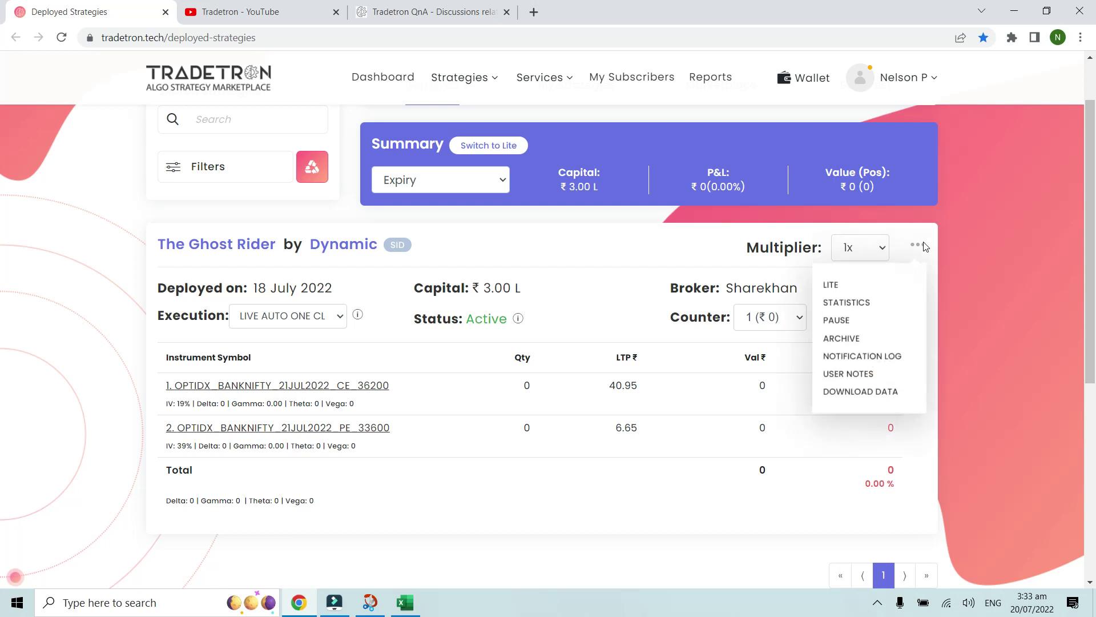
left_click(849, 341)
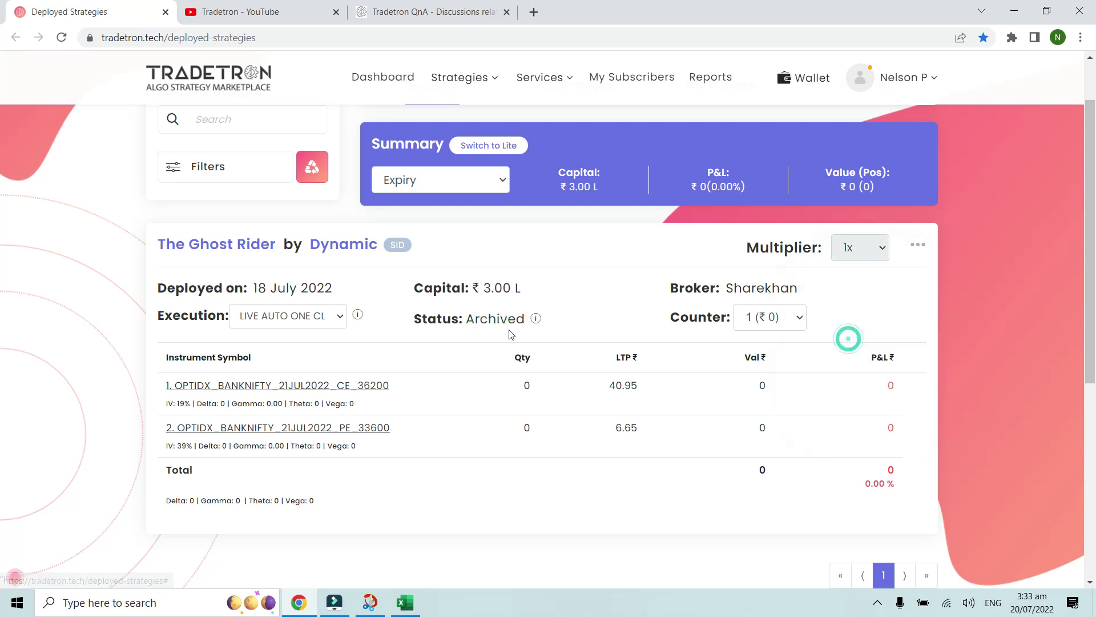
left_click(62, 37)
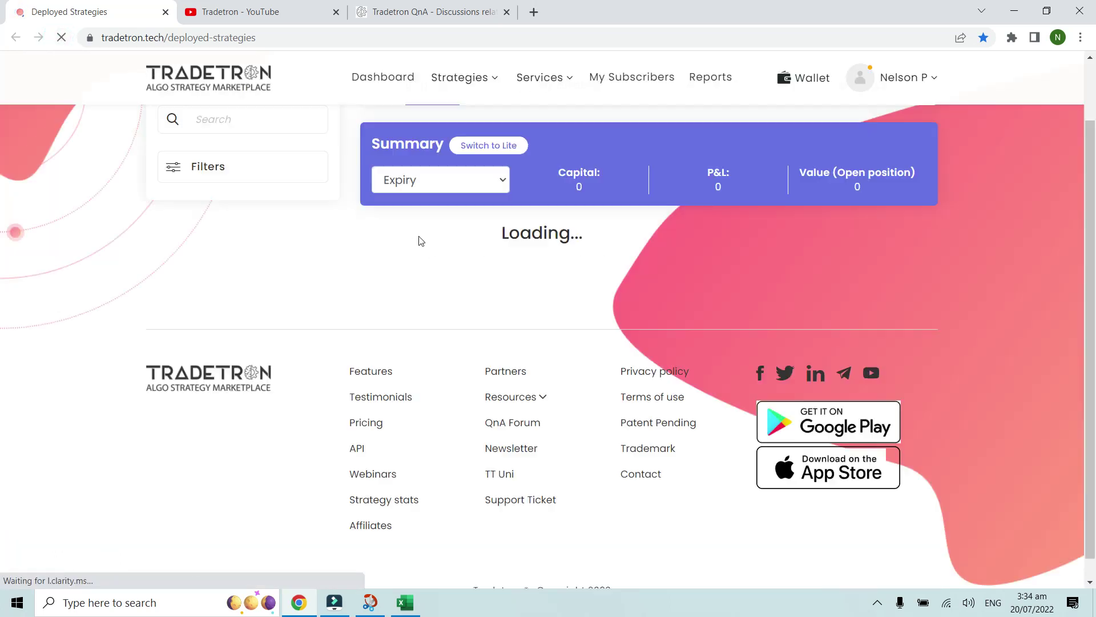
scroll(214, 243, "up", 2)
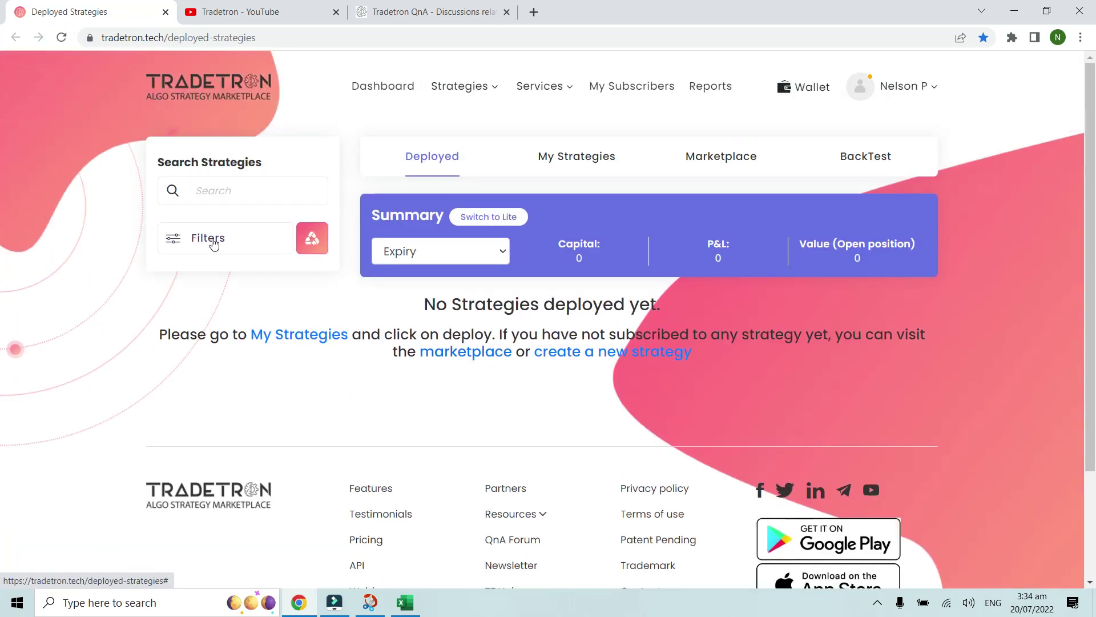
left_click(214, 240)
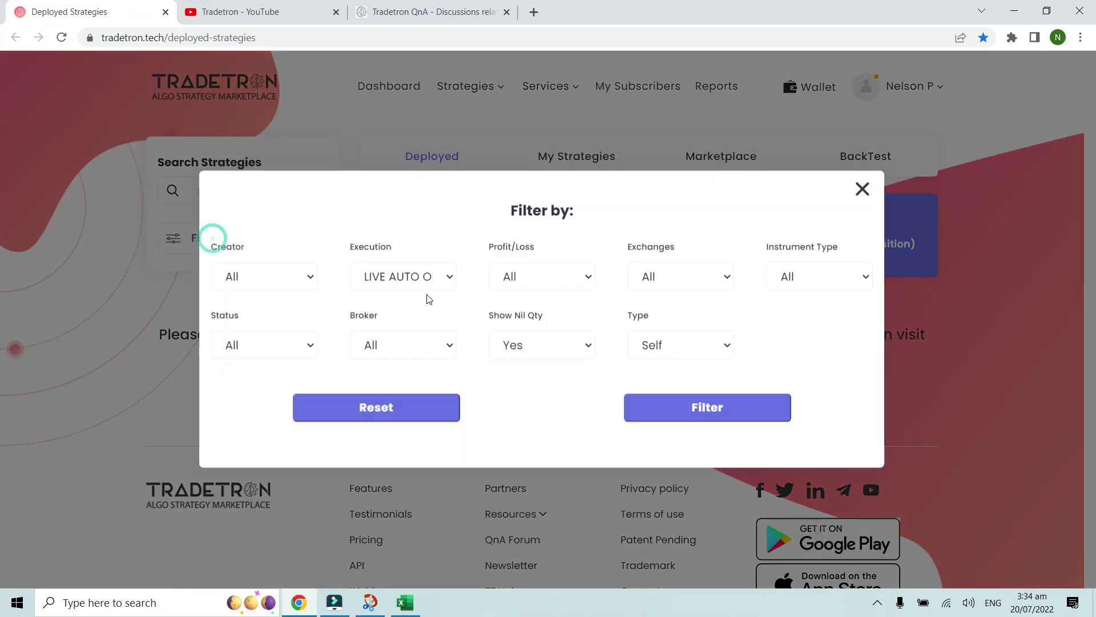
left_click(862, 190)
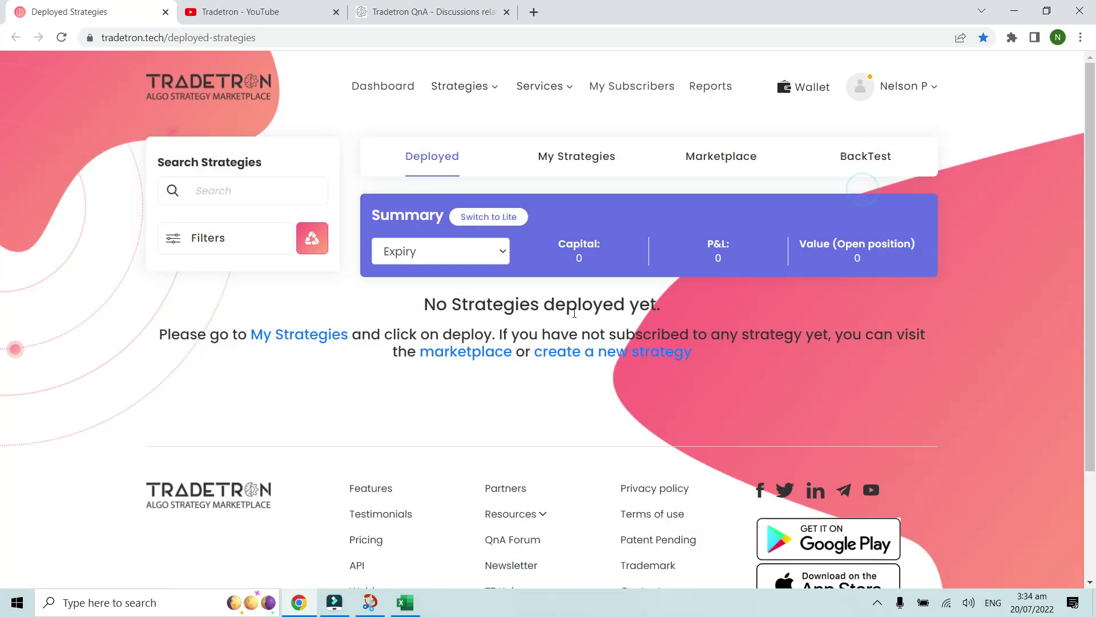
Open My Strategies and switch between the Subscribed and All strategy lists.
left_click(581, 158)
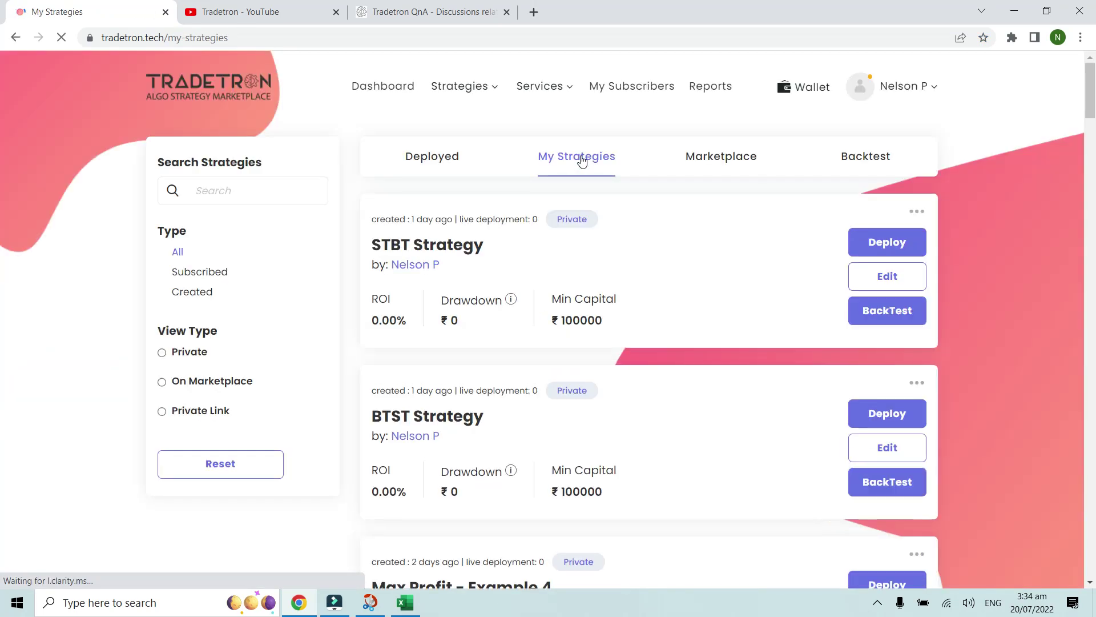
scroll(469, 285, "down", 2)
scroll(470, 286, "up", 2)
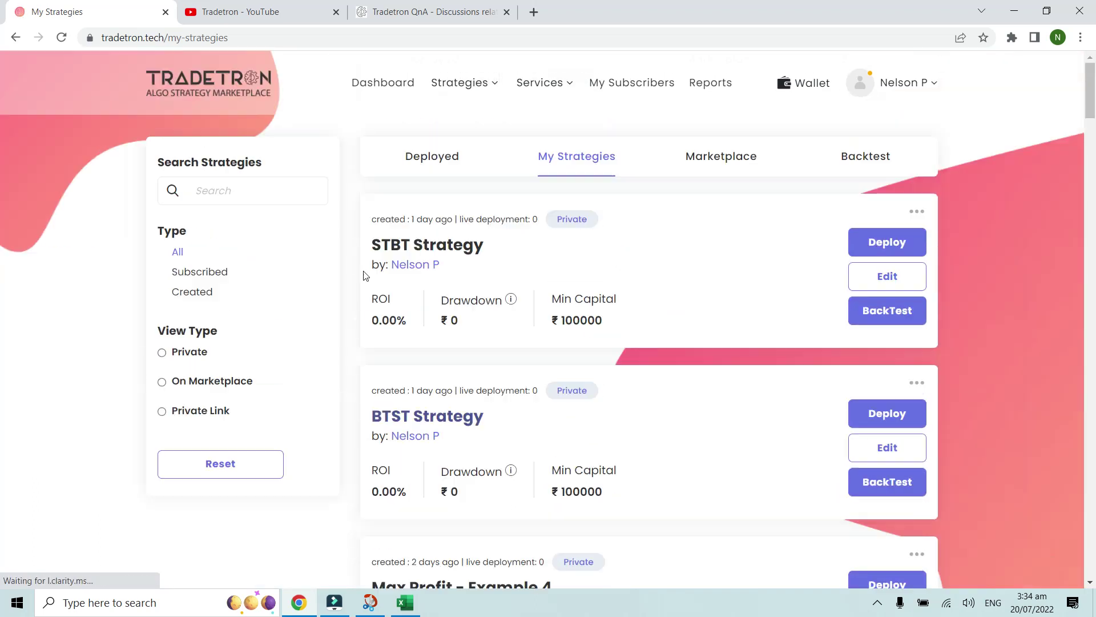
left_click(207, 272)
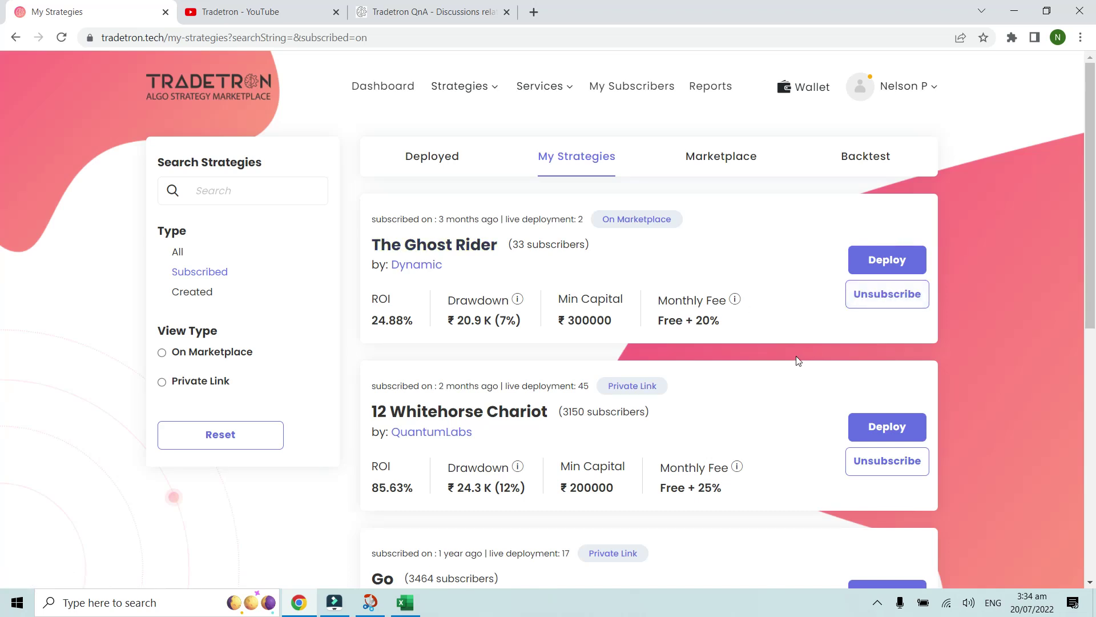
scroll(796, 357, "down", 3)
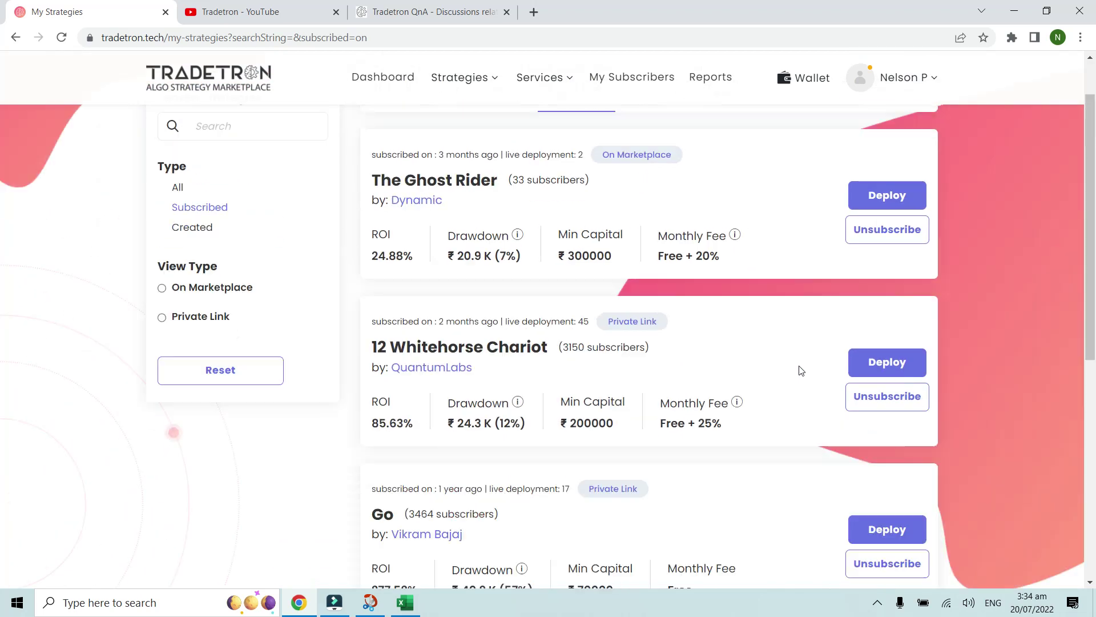
scroll(800, 369, "up", 3)
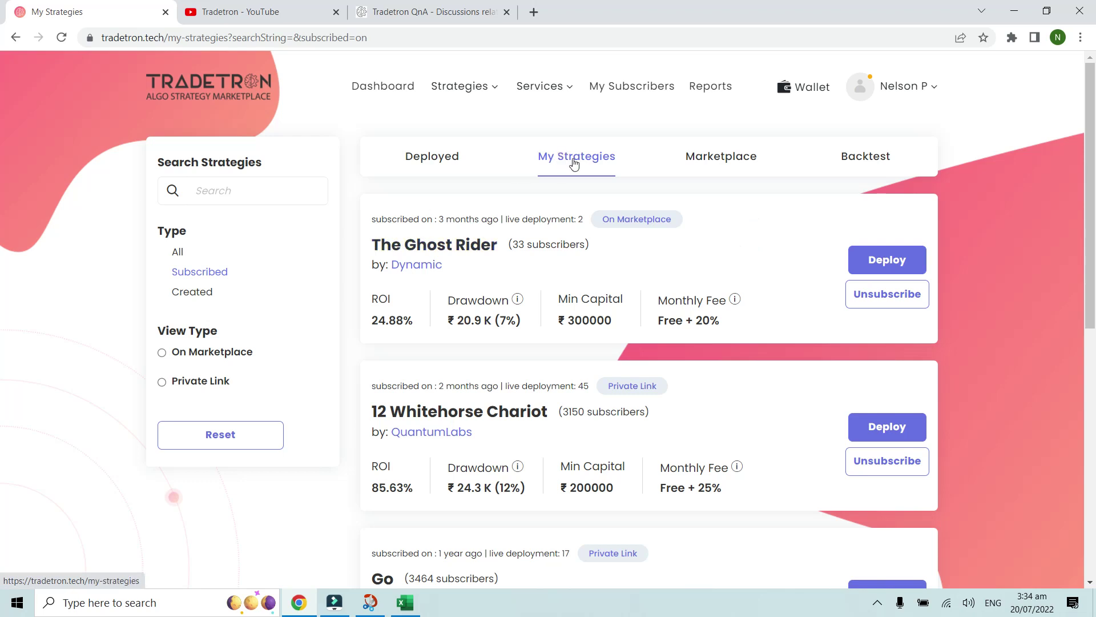
left_click(196, 274)
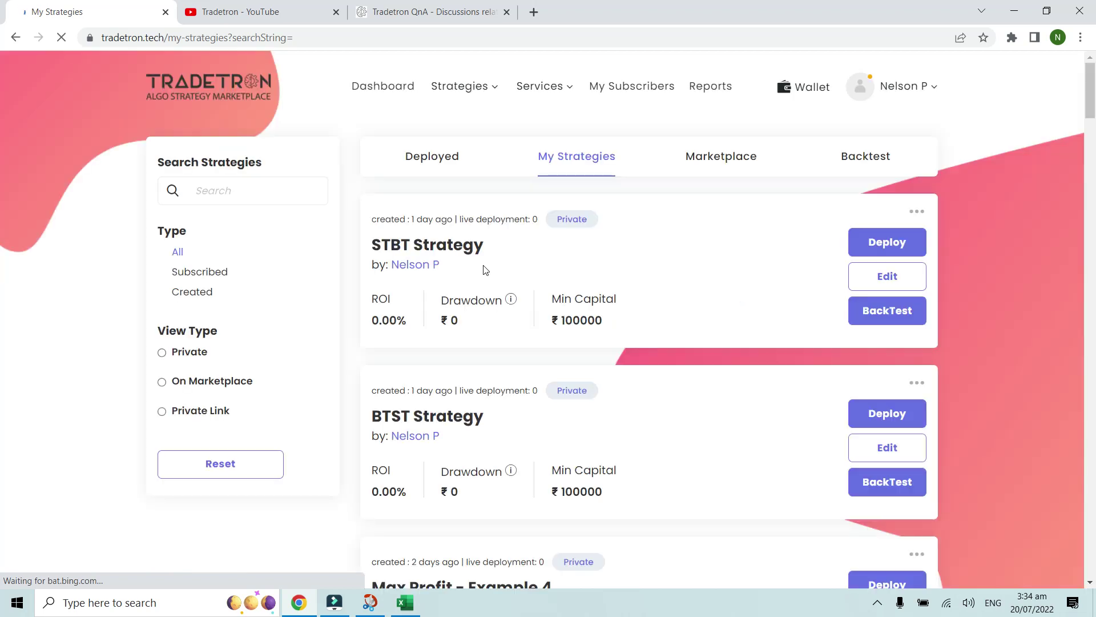
Open and cancel the STBT Strategy's Deploy dialog, then show only Subscribed strategies.
left_click(875, 241)
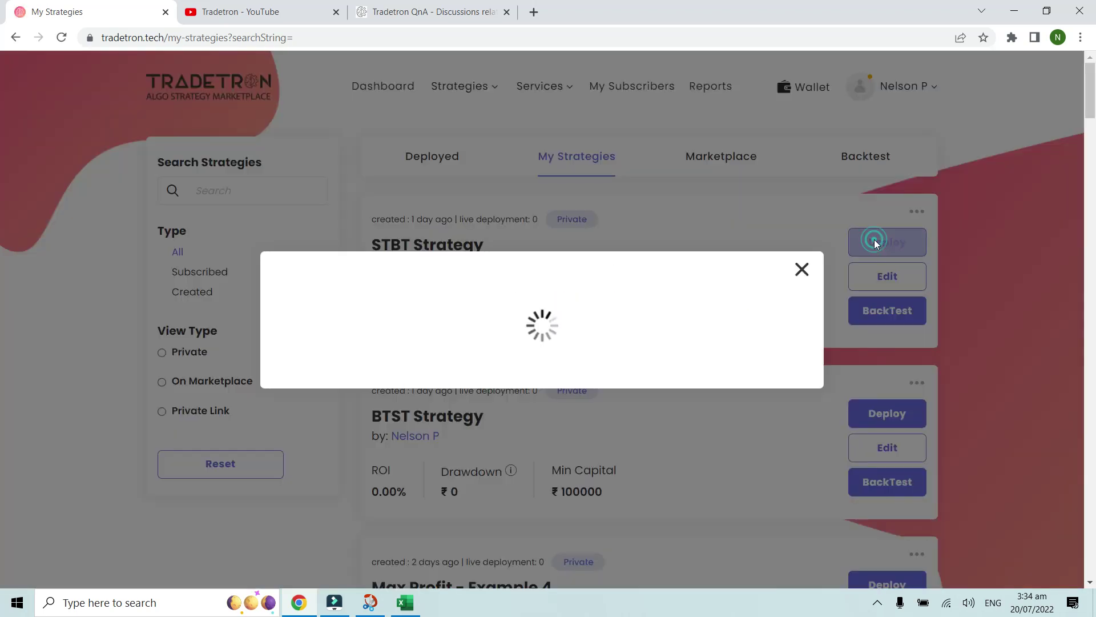
left_click(801, 167)
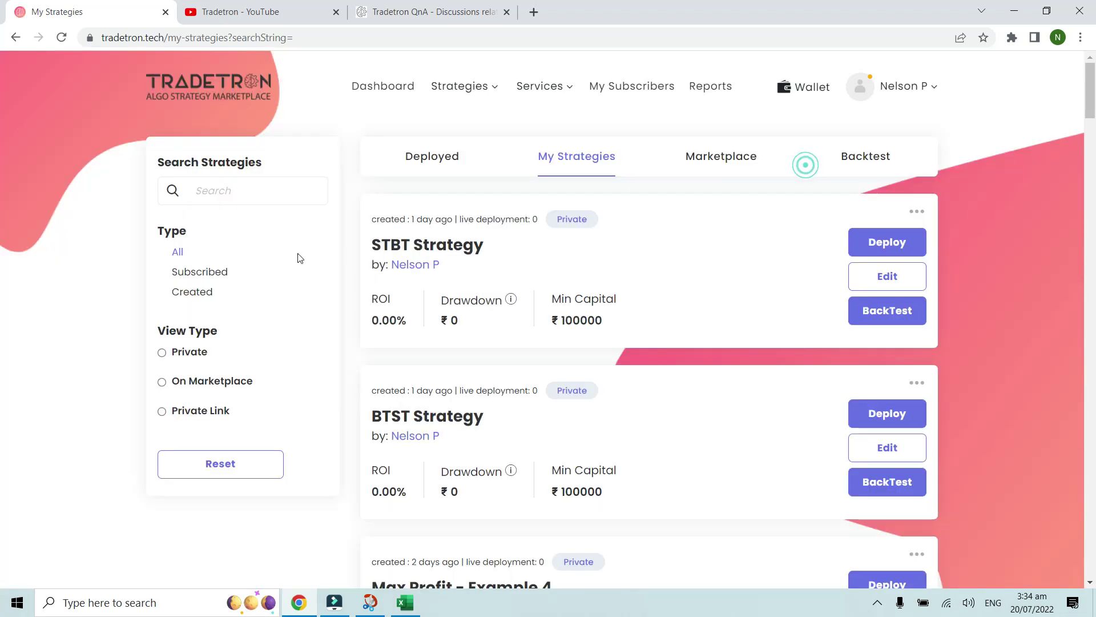
left_click(214, 276)
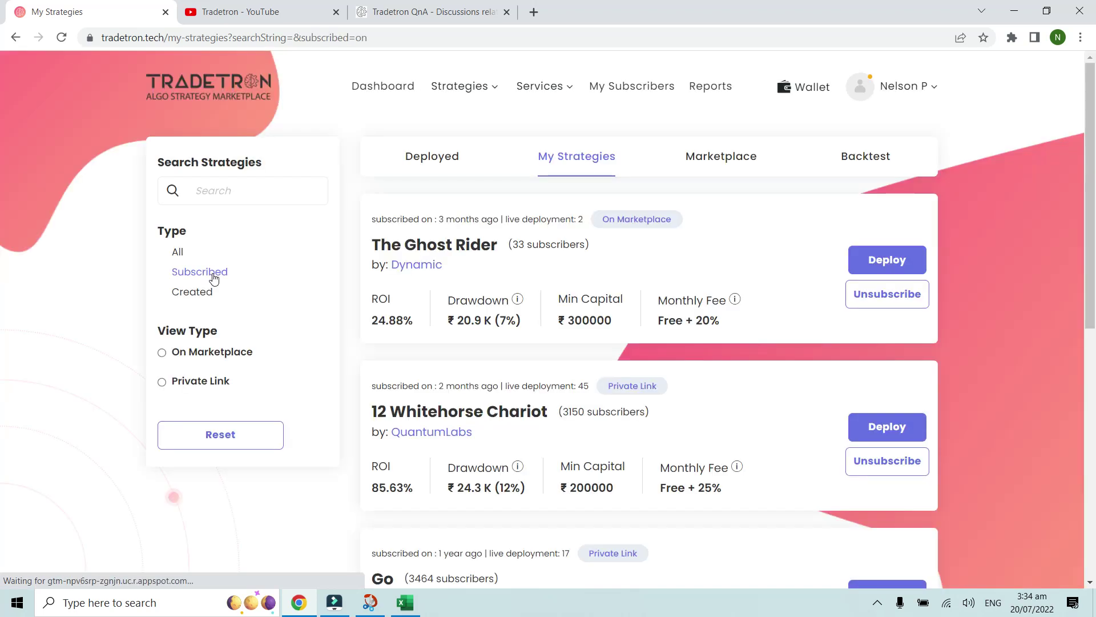
Deploy The Ghost Rider with Live Auto execution and Sharekhan as the NFO broker.
left_click(888, 261)
left_click(518, 327)
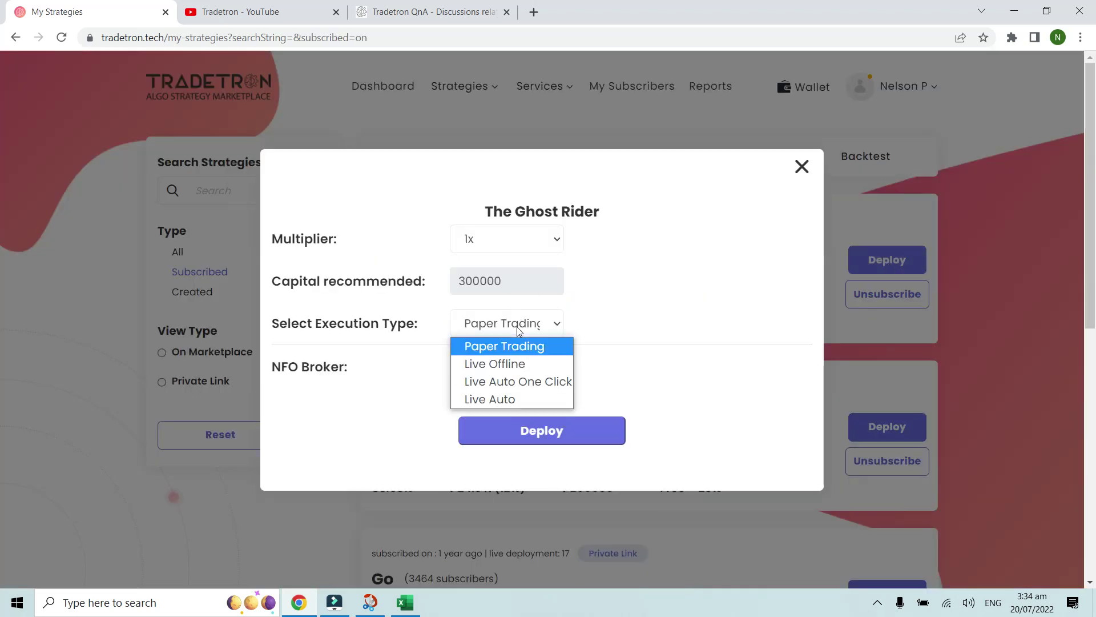
left_click(512, 398)
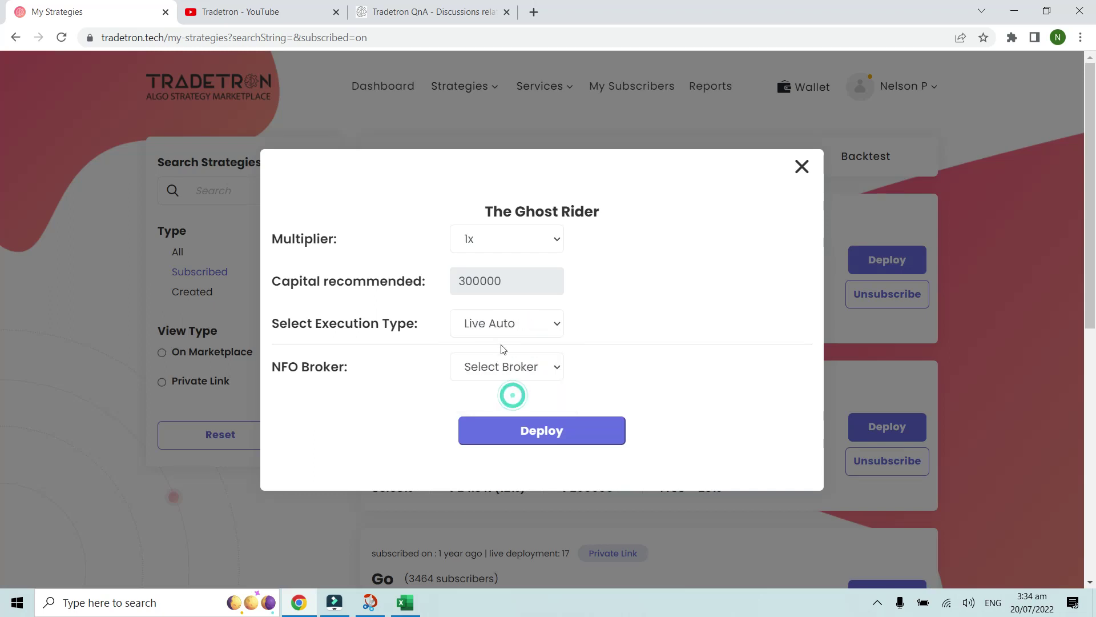
left_click(504, 378)
left_click(501, 368)
left_click(516, 374)
left_click(517, 409)
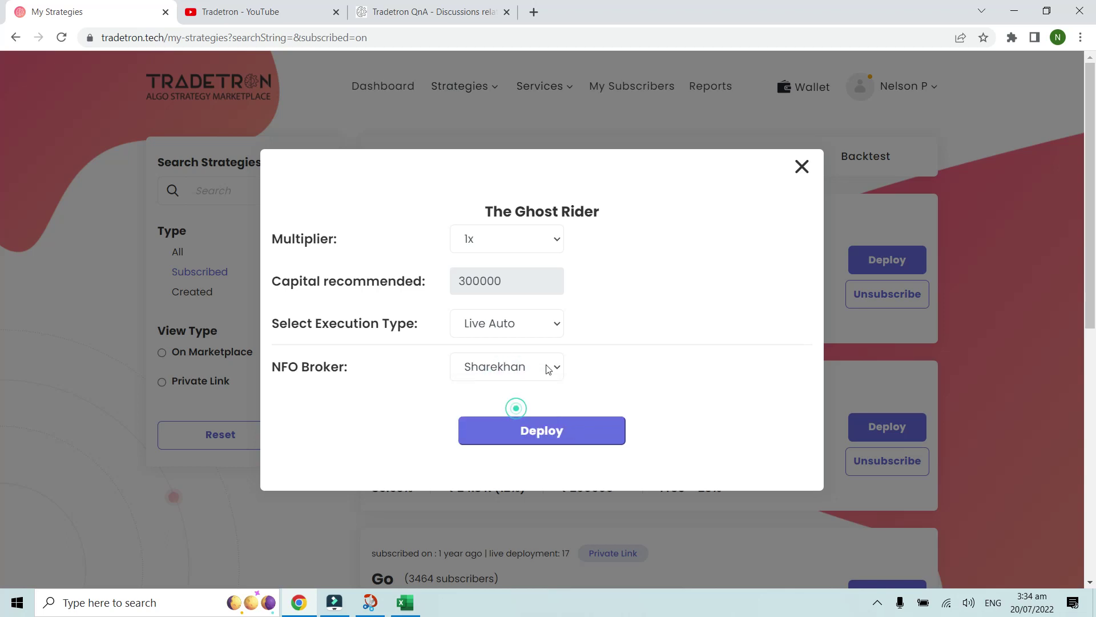
left_click(541, 435)
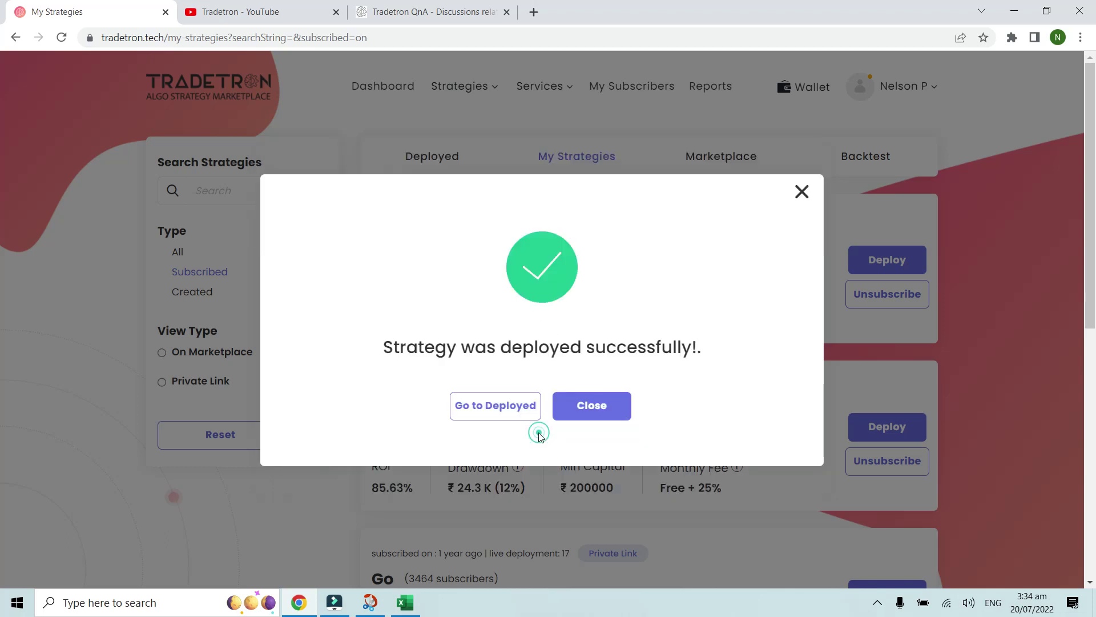
left_click(577, 410)
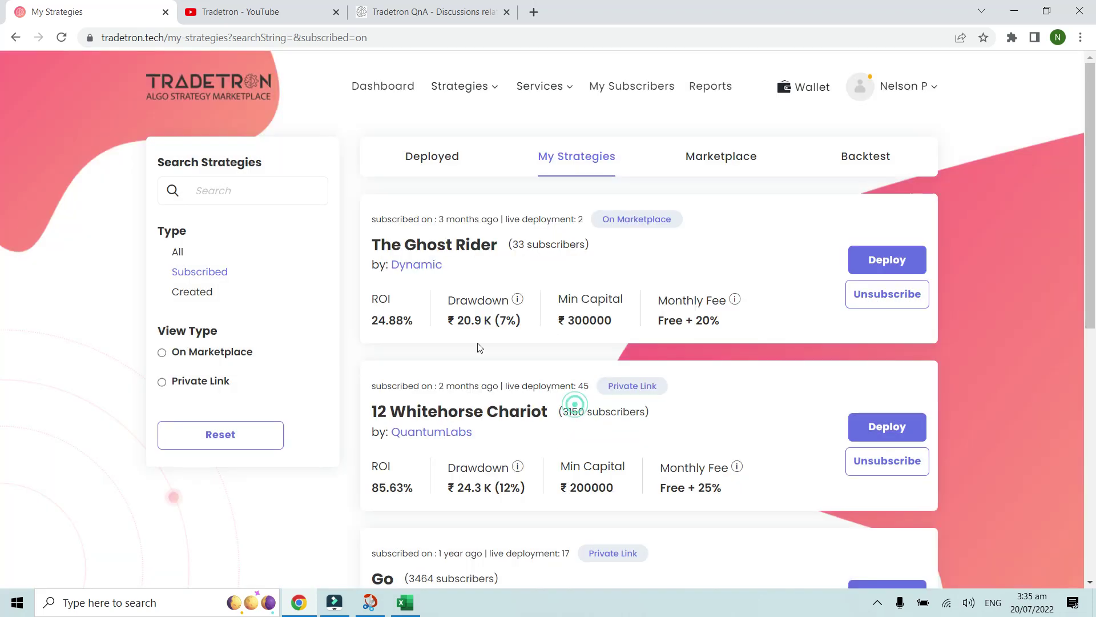
Archive the Ghost Rider deployment from the LIVE AUTO-filtered Deployed list, then reload the page.
left_click(425, 158)
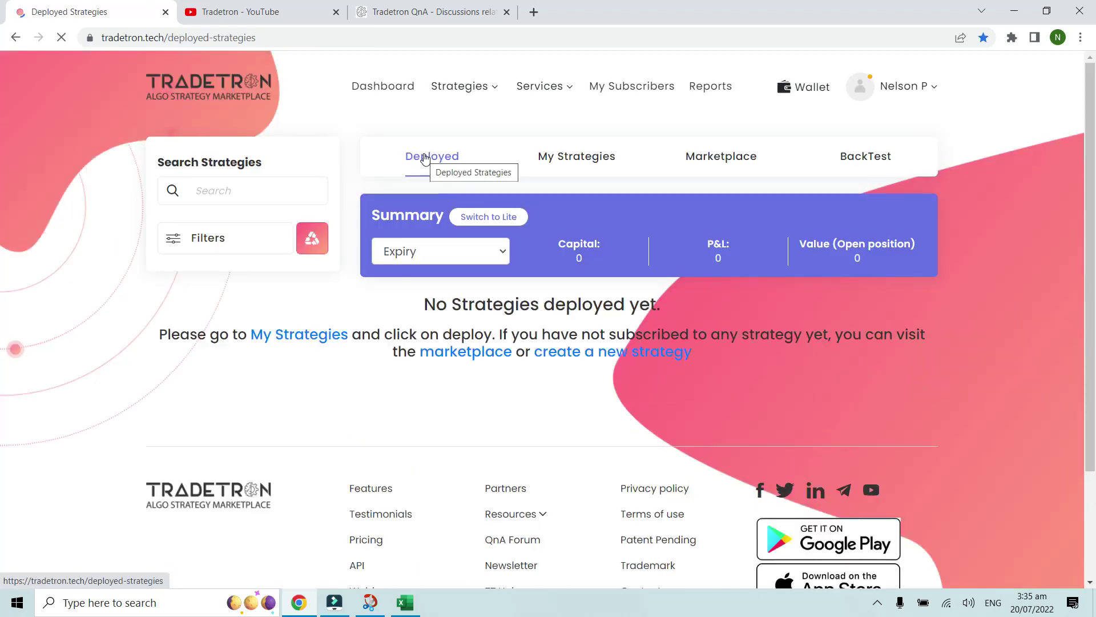
left_click(236, 241)
left_click(378, 277)
left_click(412, 368)
left_click(664, 404)
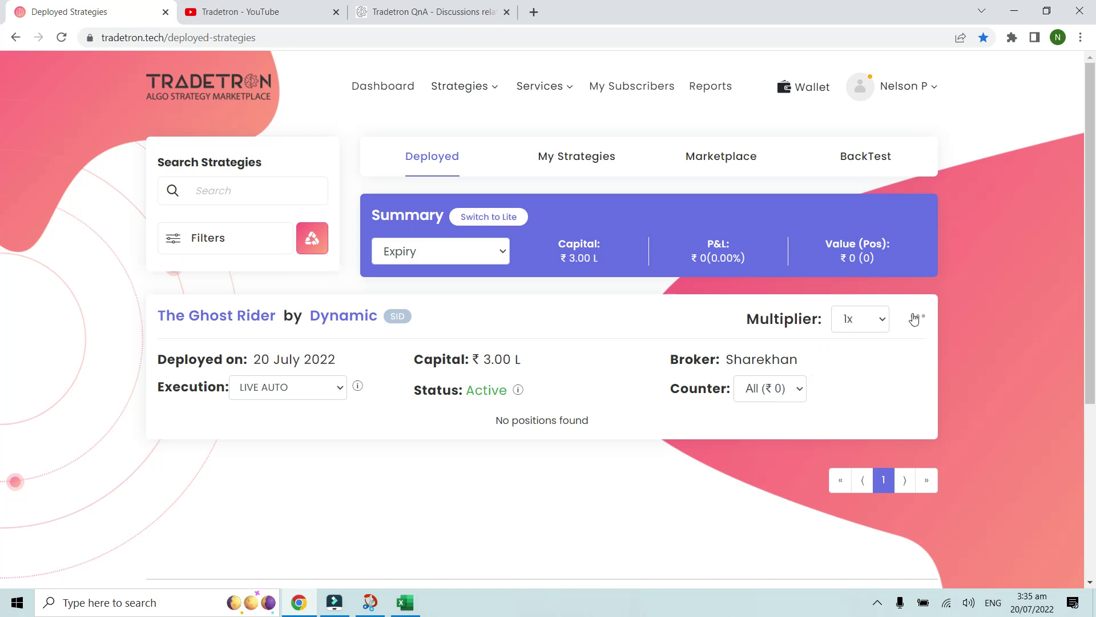
left_click(844, 409)
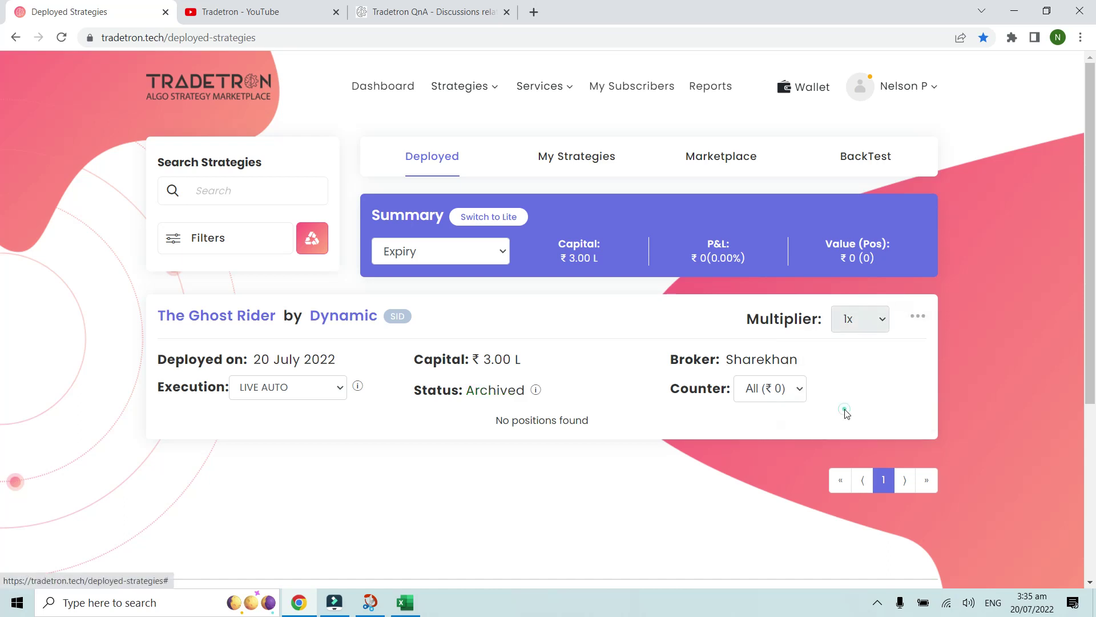
left_click(62, 39)
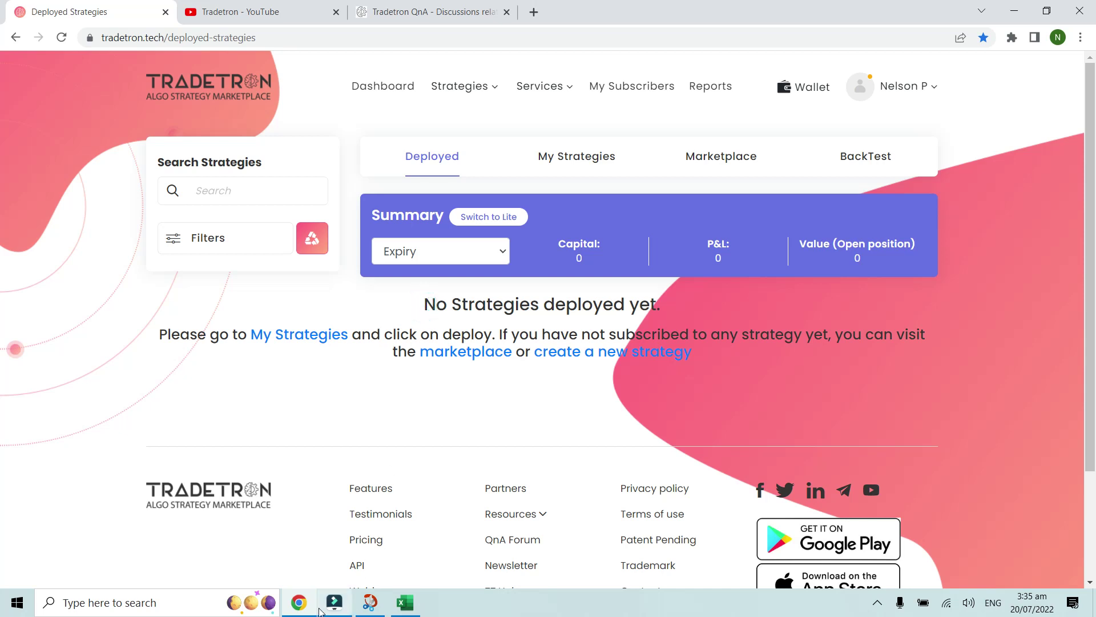
left_click(406, 605)
Read the own-strategy notes in cells C21, C24 and C25, then reopen Tradetron's deployment filters.
left_click(291, 435)
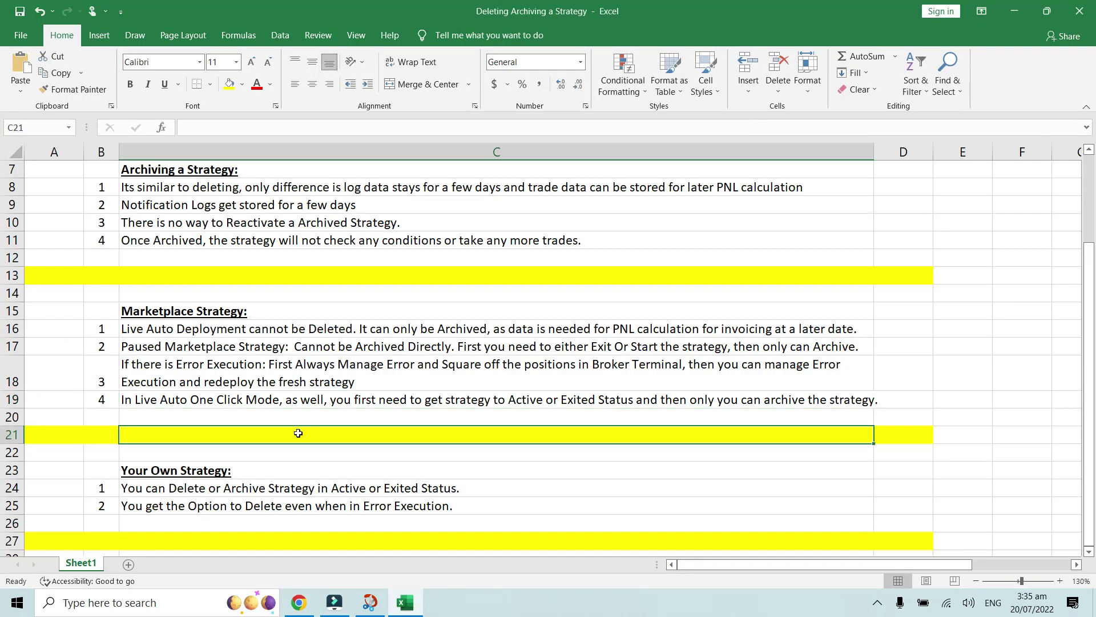
scroll(290, 440, "down", 1)
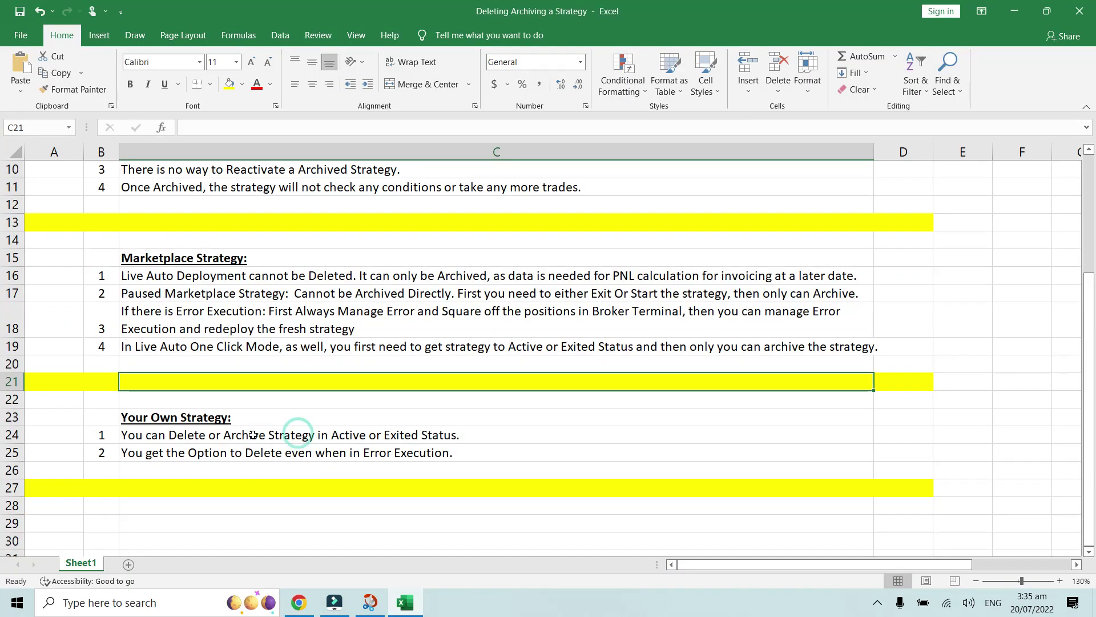
left_click(344, 438)
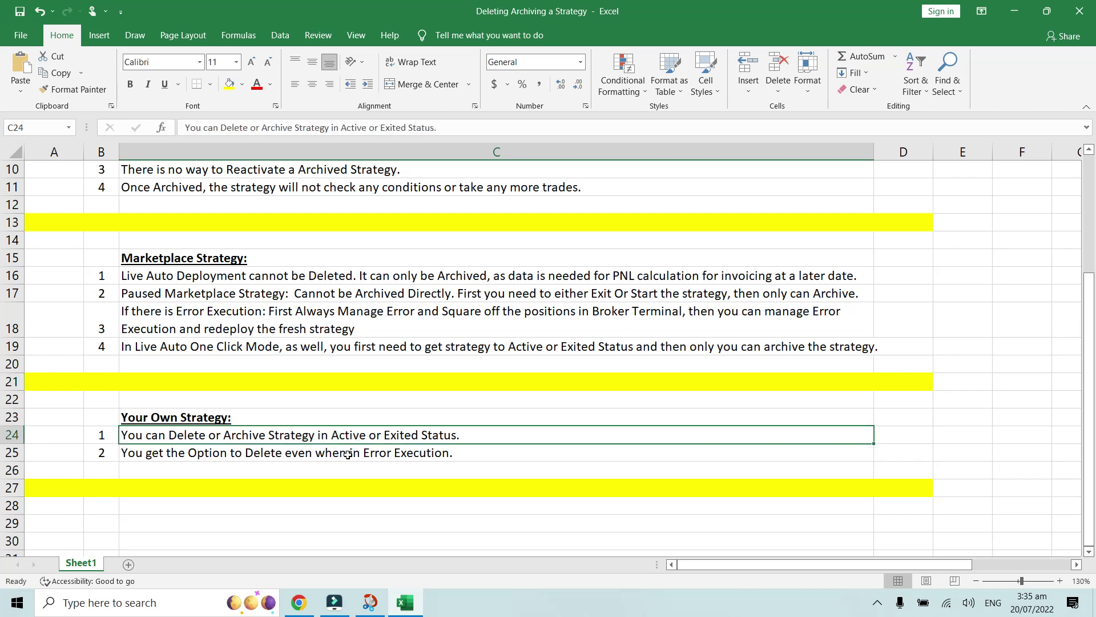
left_click(321, 455)
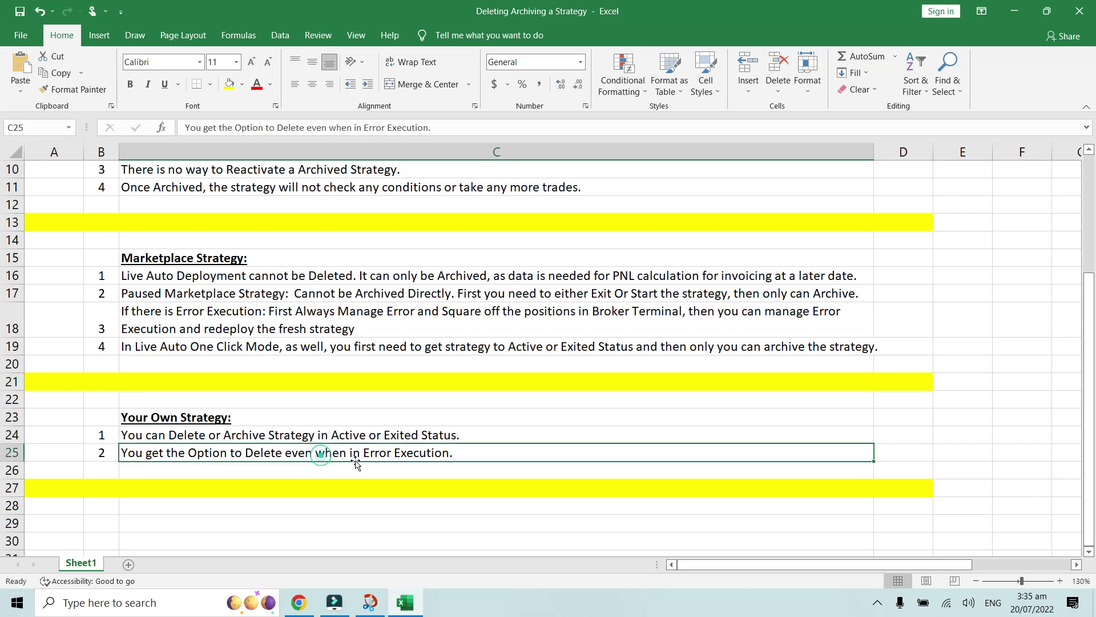
left_click(417, 607)
left_click(196, 235)
Filter deployments to PAPER TRADING execution and bring up the 3PD TrendingStocksJuly card's actions.
left_click(384, 262)
left_click(405, 314)
left_click(691, 406)
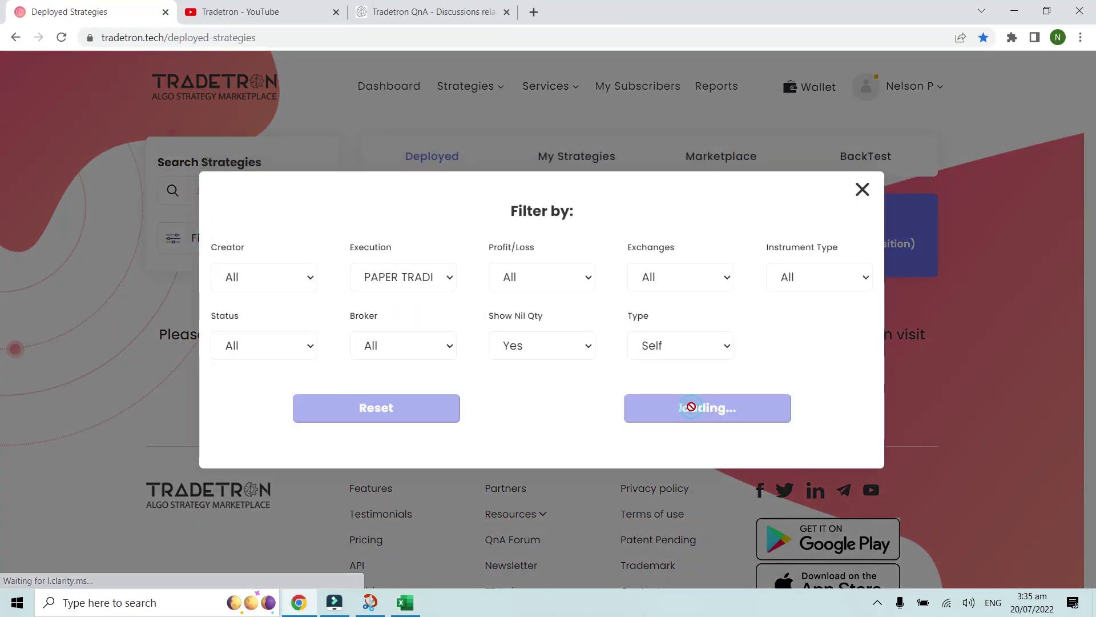
scroll(742, 311, "down", 10)
scroll(742, 311, "down", 20)
scroll(742, 308, "down", 10)
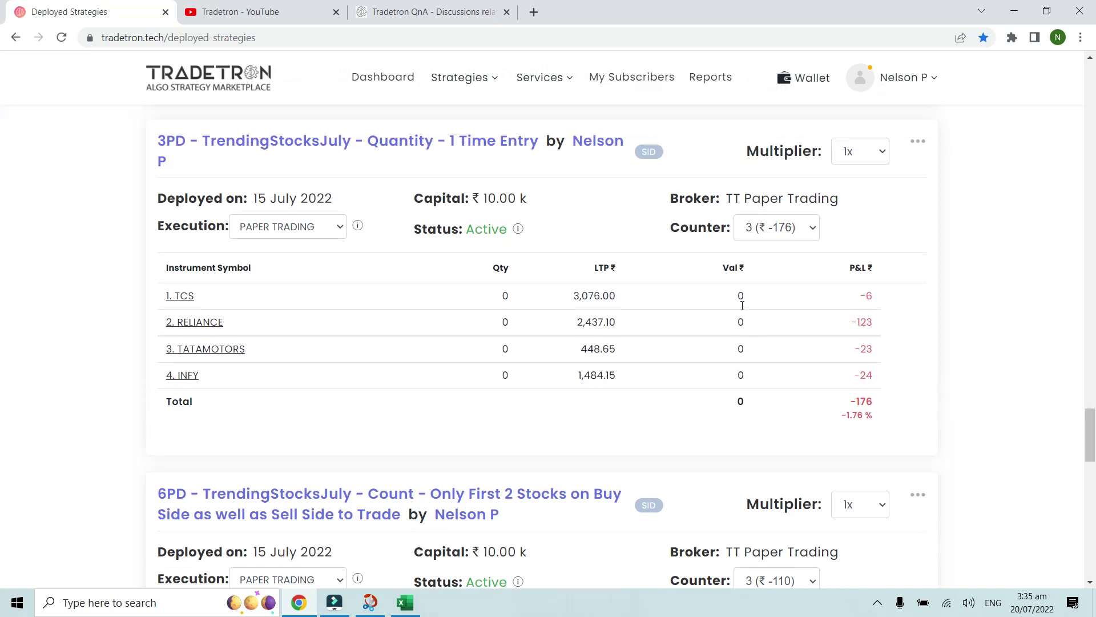
scroll(742, 306, "up", 1)
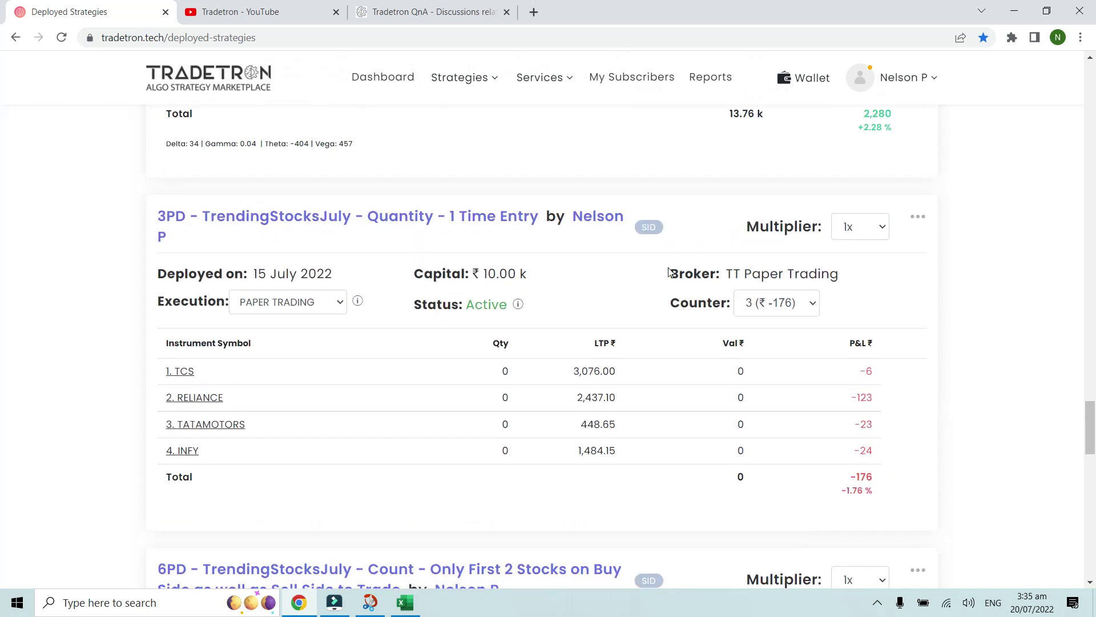
left_click(865, 269)
left_click(918, 218)
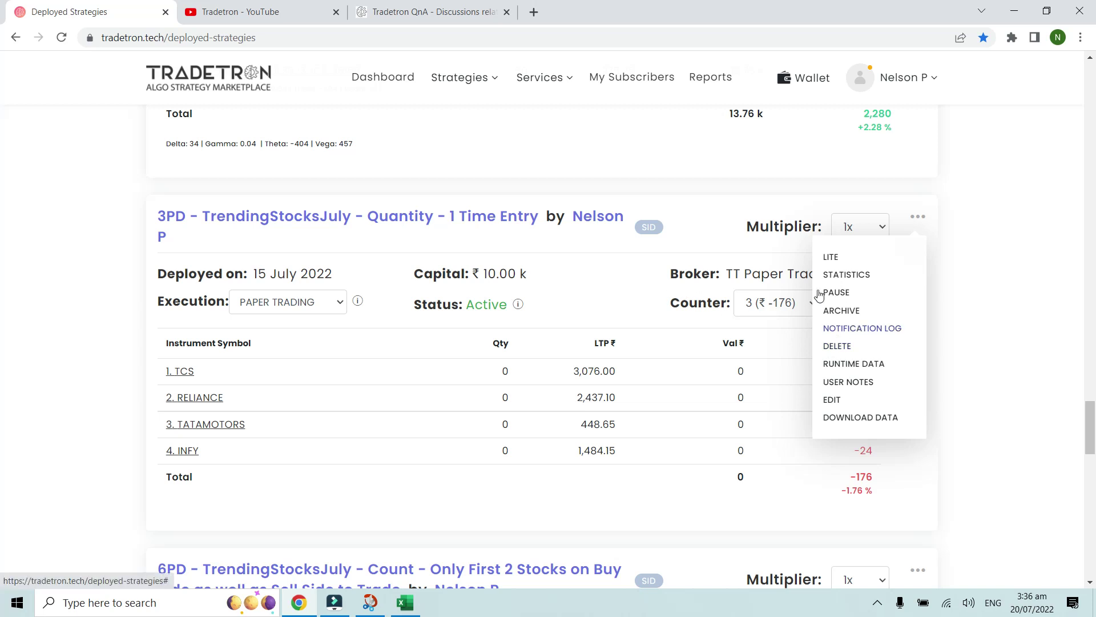
Close the 3PD actions and look over the Tradingview card's actions without choosing one.
left_click(637, 294)
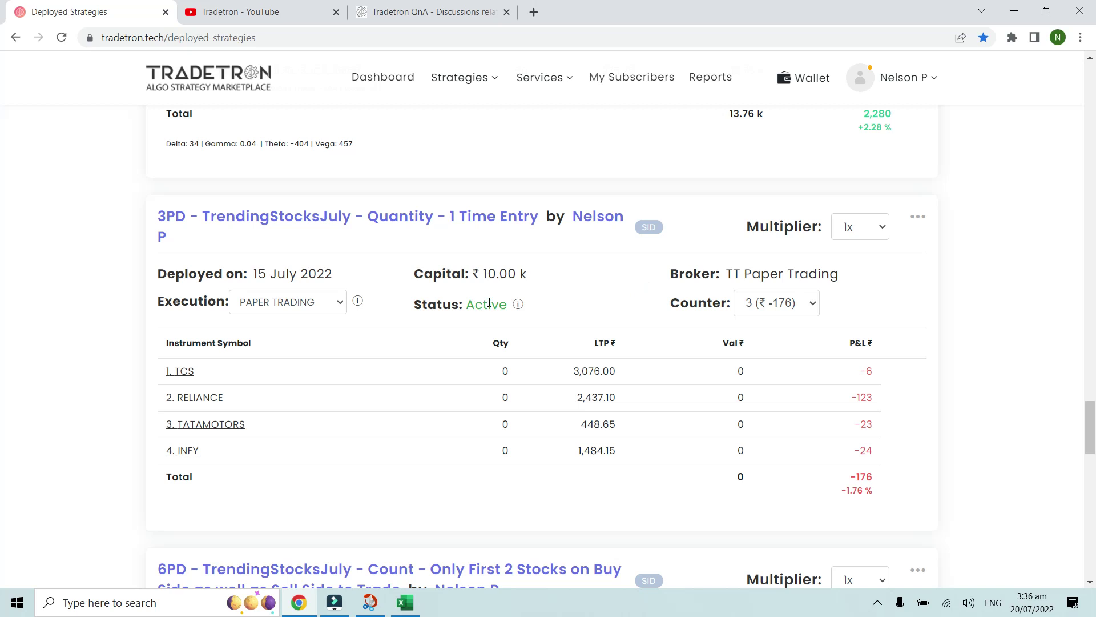
scroll(631, 300, "down", 1)
scroll(632, 299, "up", 1)
scroll(632, 300, "up", 5)
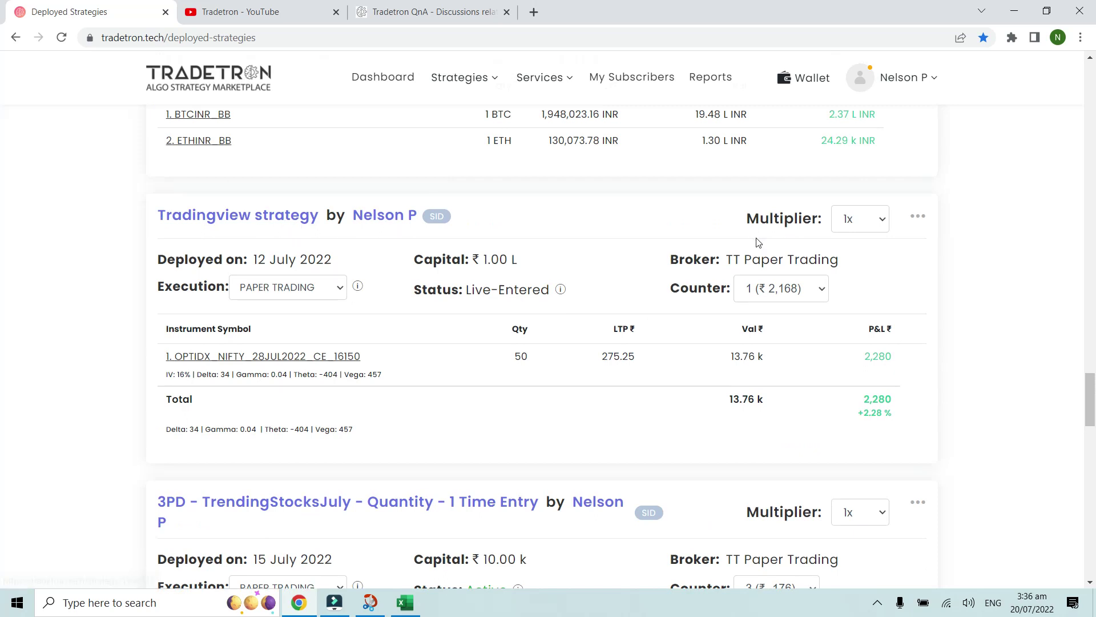
left_click(919, 221)
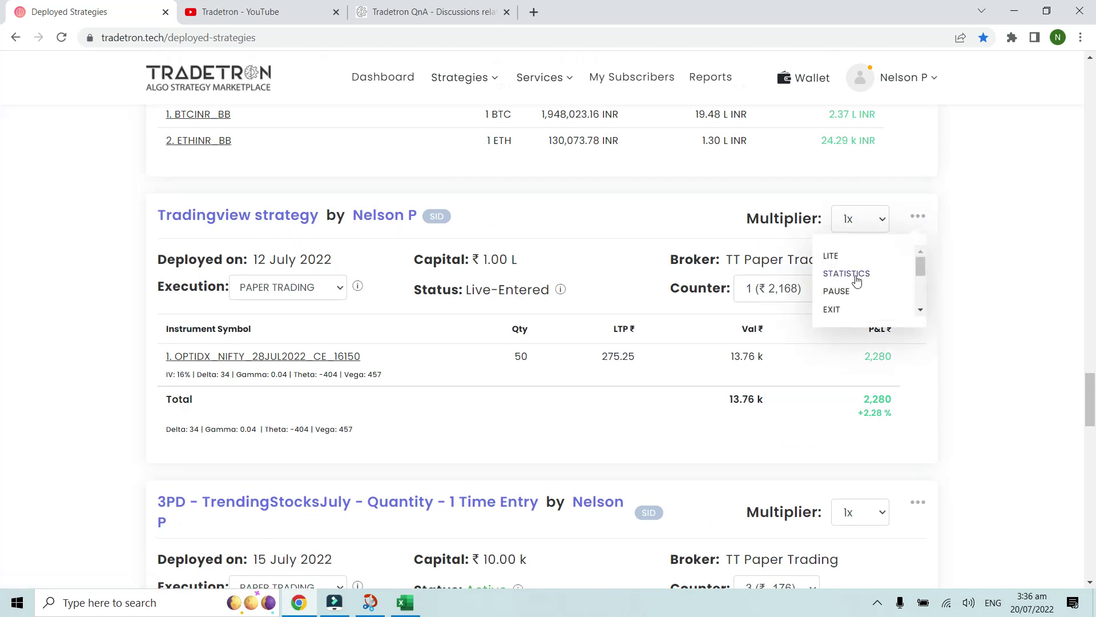
scroll(857, 280, "down", 2)
scroll(857, 279, "up", 2)
scroll(857, 280, "down", 2)
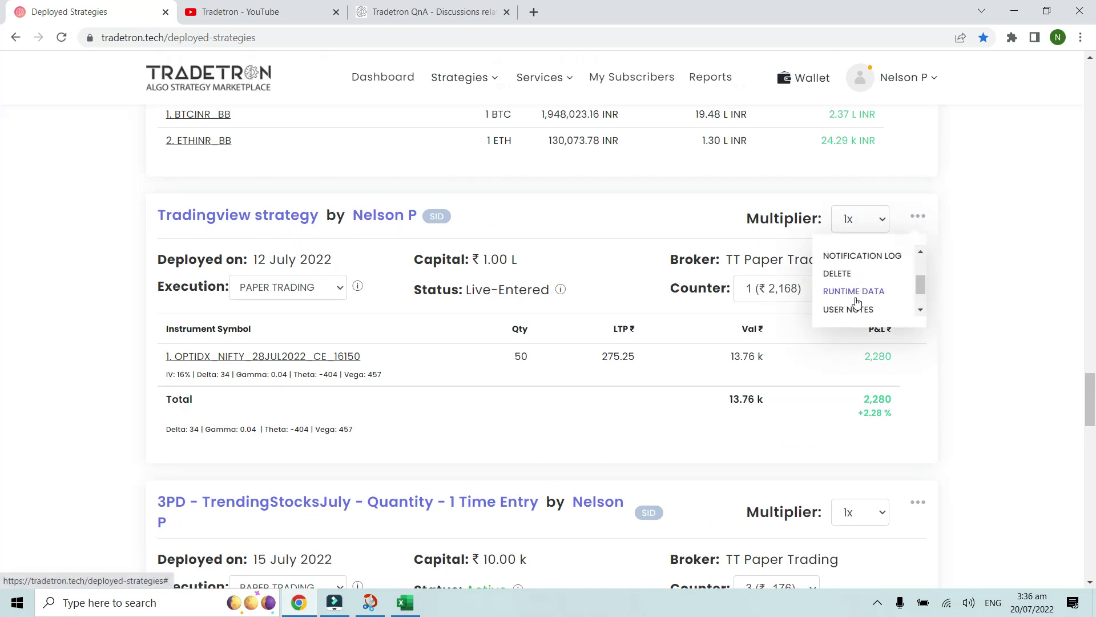
scroll(859, 289, "up", 2)
scroll(860, 291, "down", 2)
scroll(839, 280, "up", 2)
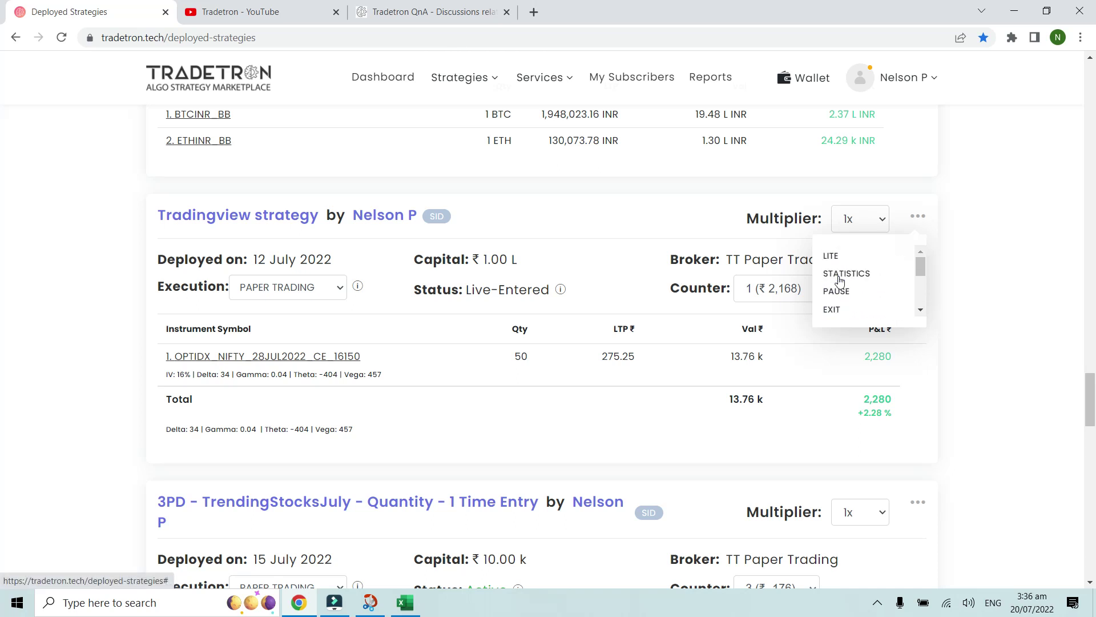
scroll(857, 308, "down", 2)
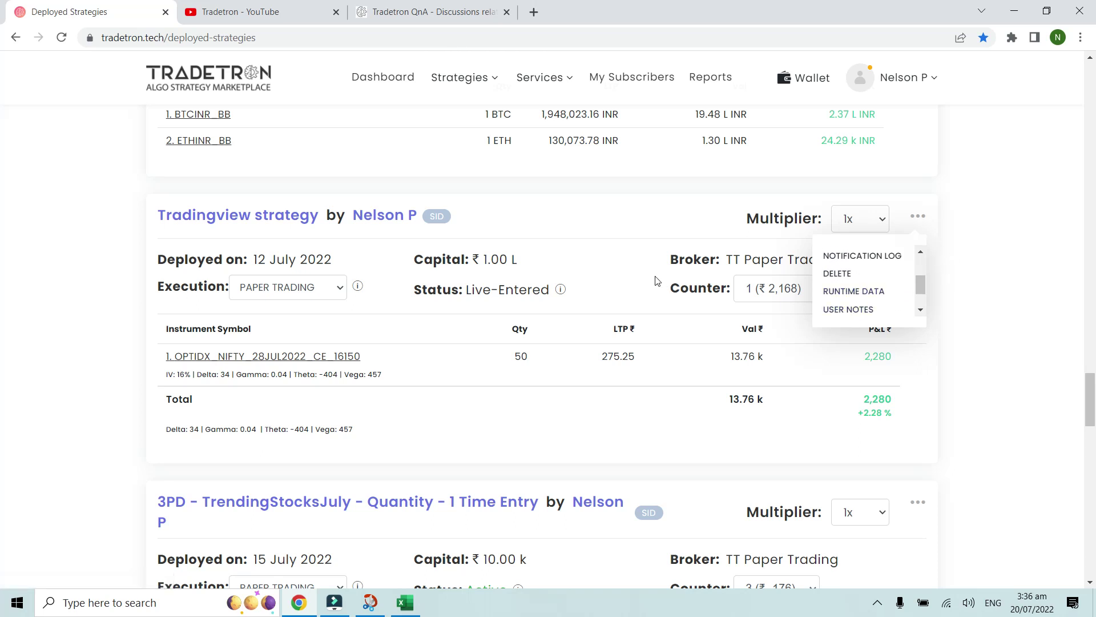
left_click(615, 267)
Delete the 12 July 2022 Tradingview strategy deployment and confirm it.
scroll(659, 278, "down", 1)
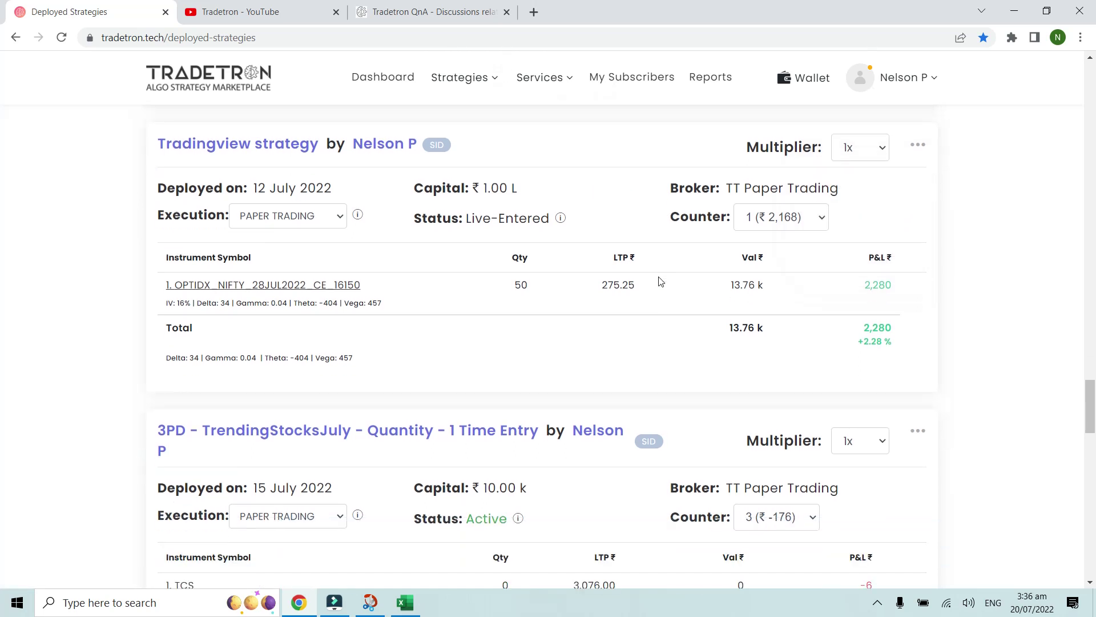
scroll(660, 278, "down", 2)
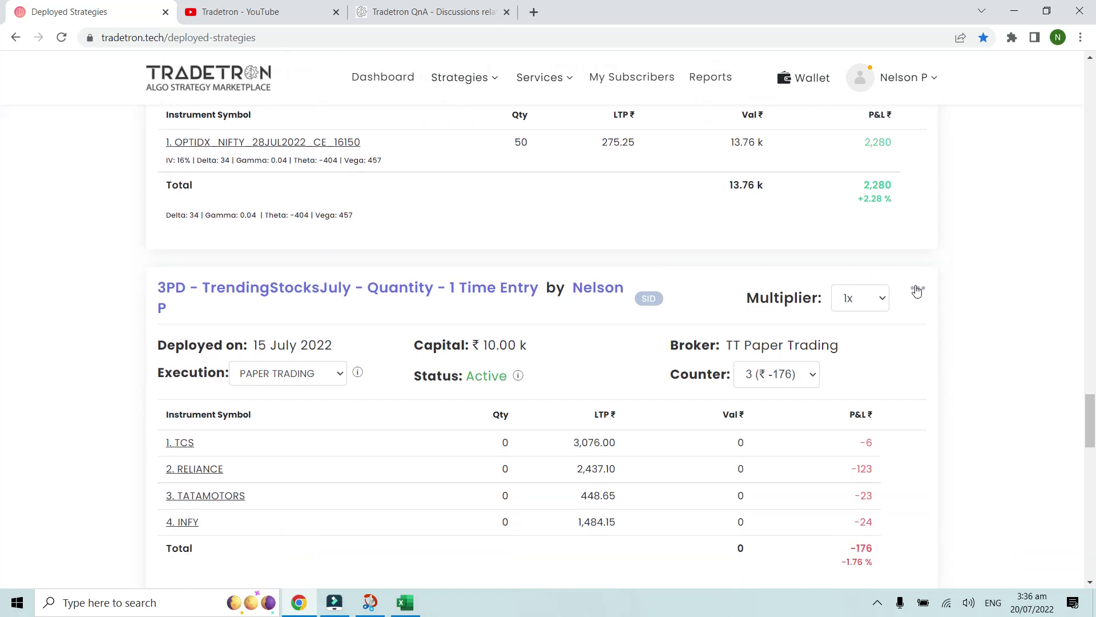
scroll(917, 291, "up", 2)
scroll(908, 289, "down", 2)
scroll(925, 339, "up", 2)
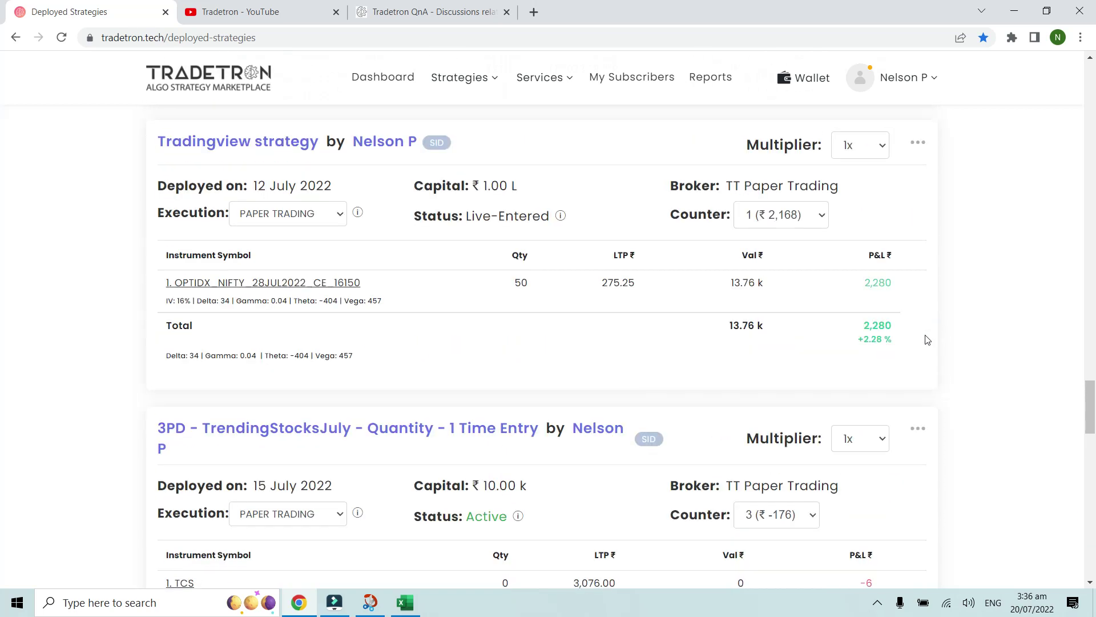
scroll(927, 340, "up", 1)
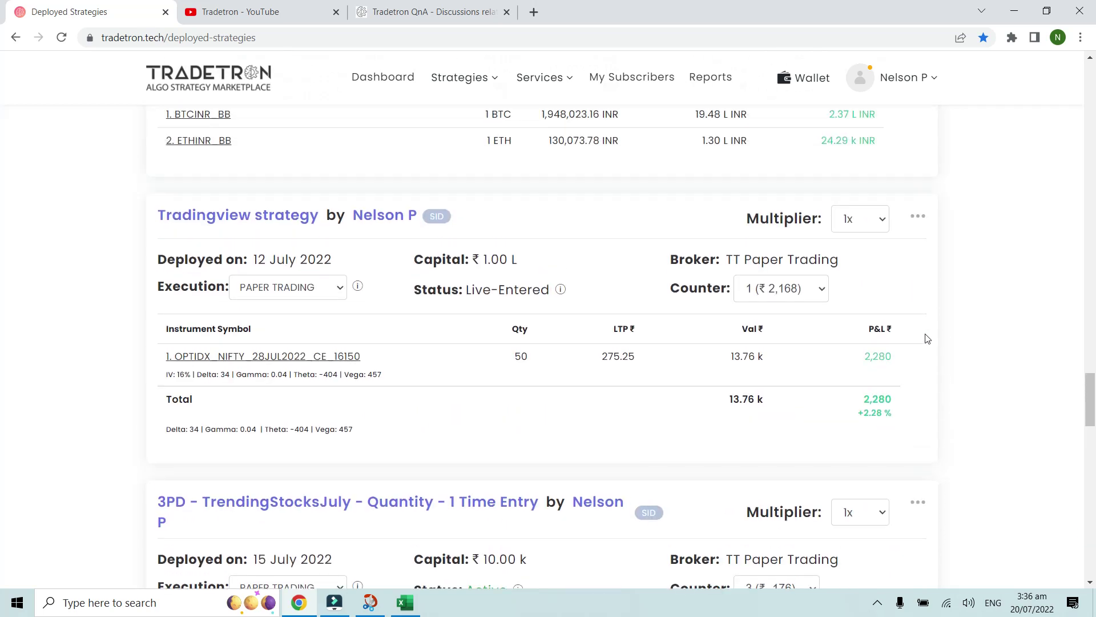
left_click(918, 218)
left_click(837, 274)
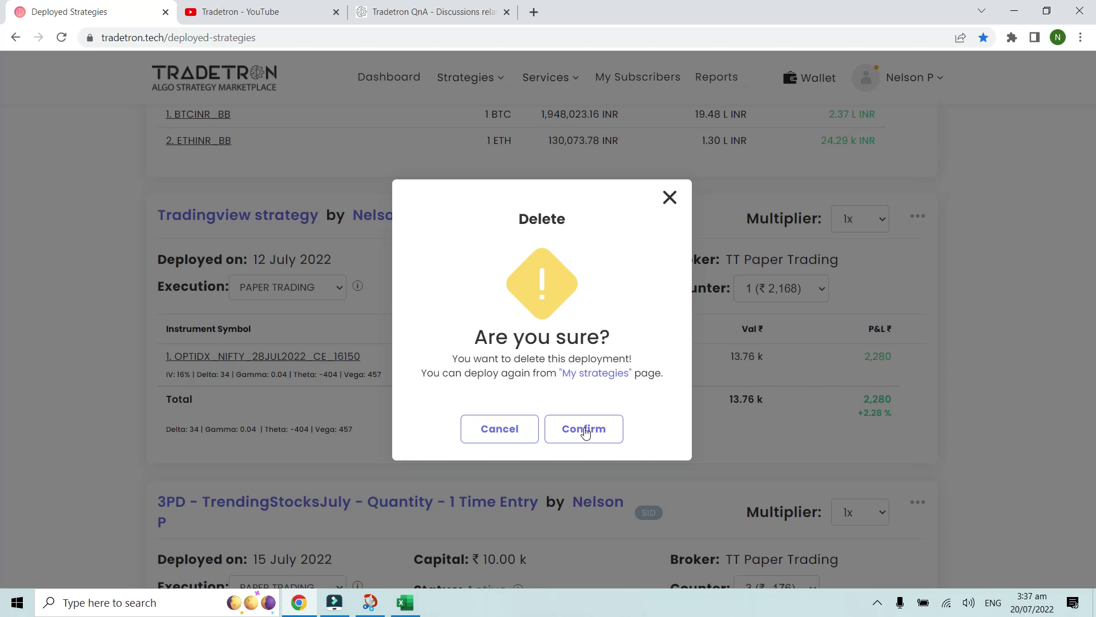
left_click(585, 432)
left_click(577, 426)
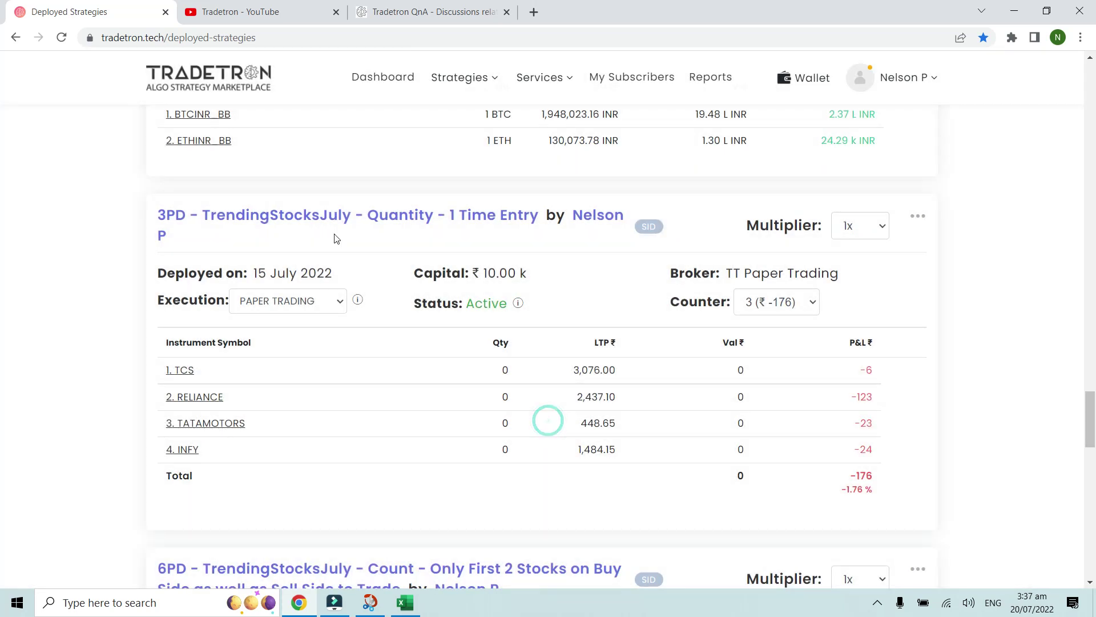
Reload the deployed list and check that Copy of Bitcoin is now followed by 3PD.
left_click(63, 40)
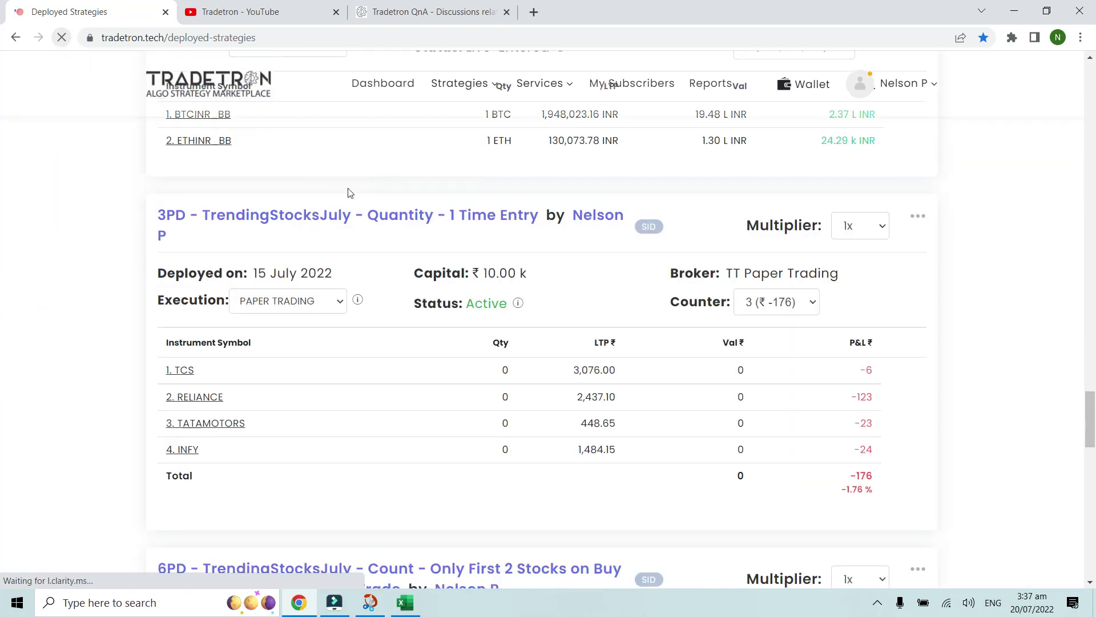
scroll(406, 235, "up", 3)
scroll(408, 235, "up", 2)
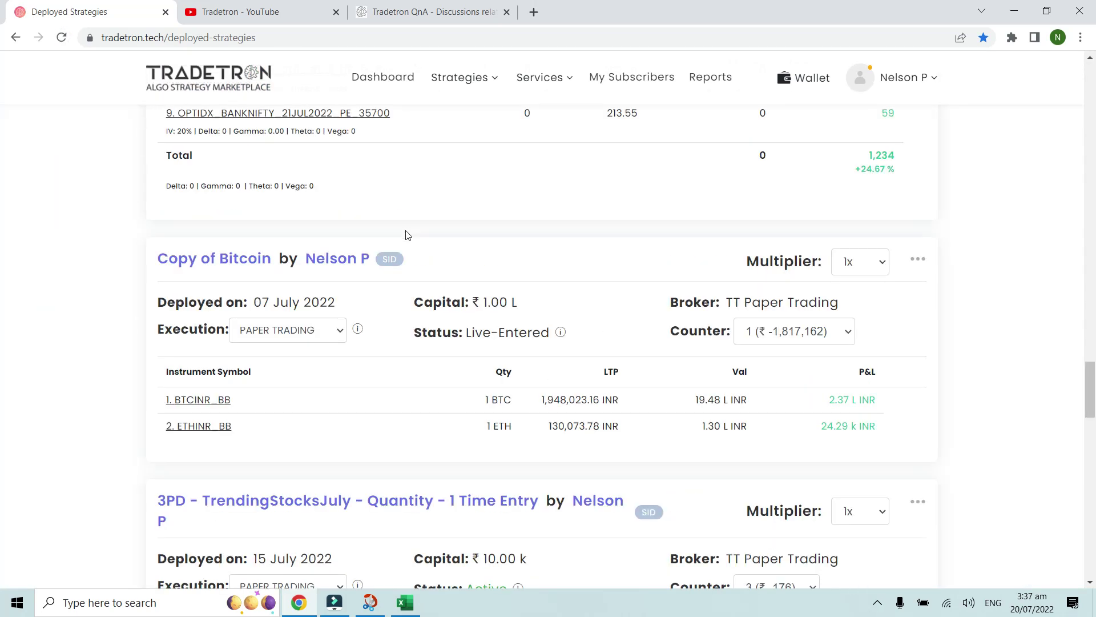
scroll(408, 233, "down", 3)
scroll(407, 228, "down", 1)
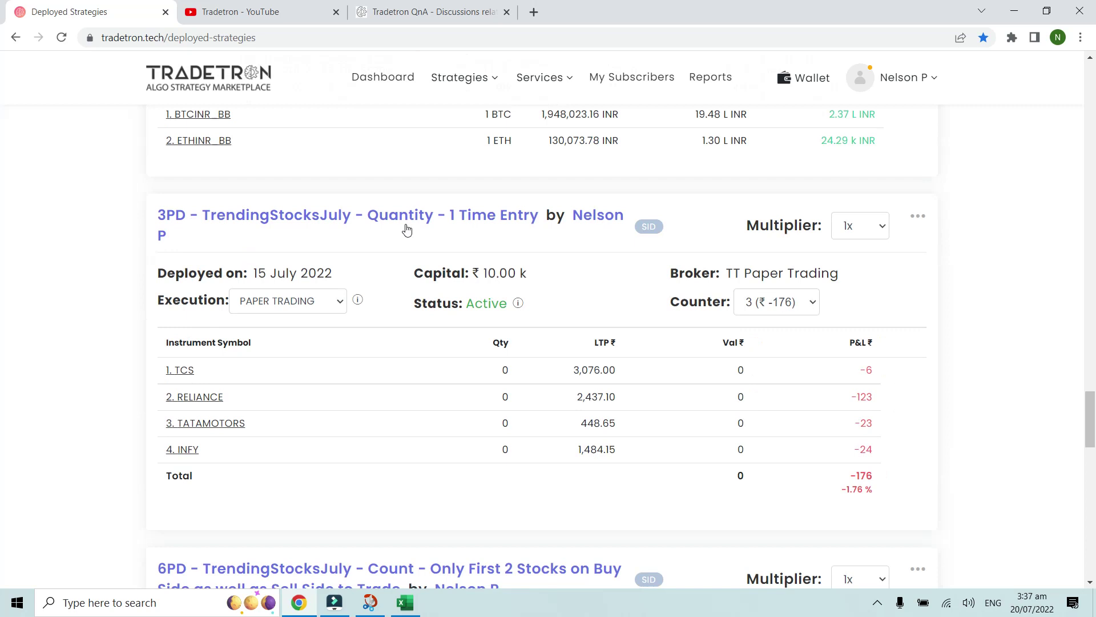
Redeploy the Tradingview strategy from My Strategies with Paper Trading and the TT Paper Trading broker.
left_click(460, 77)
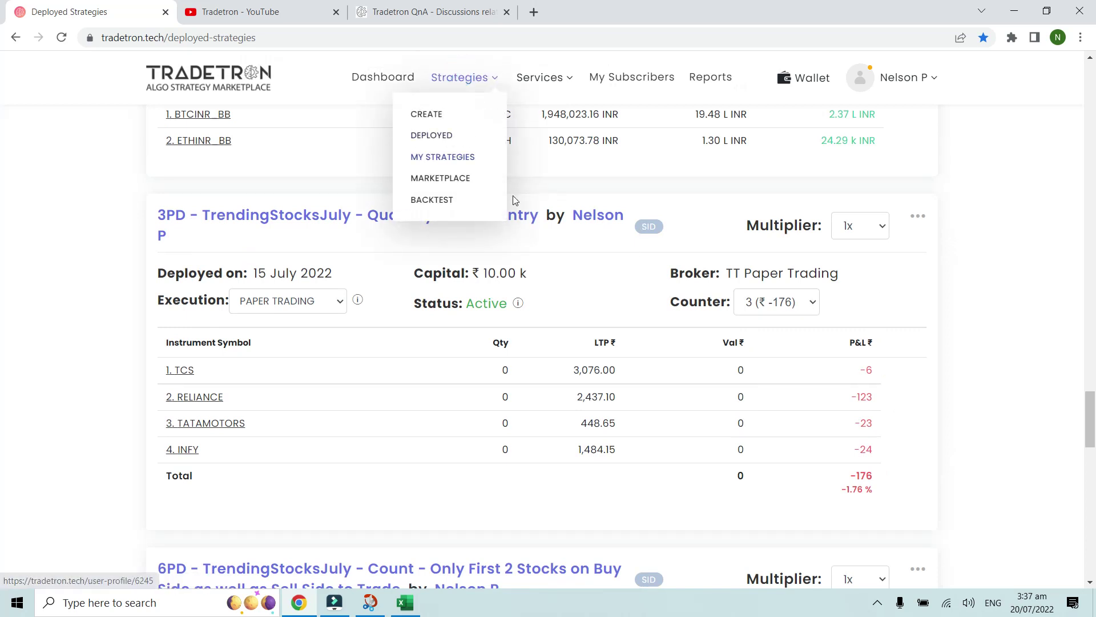
left_click(438, 162)
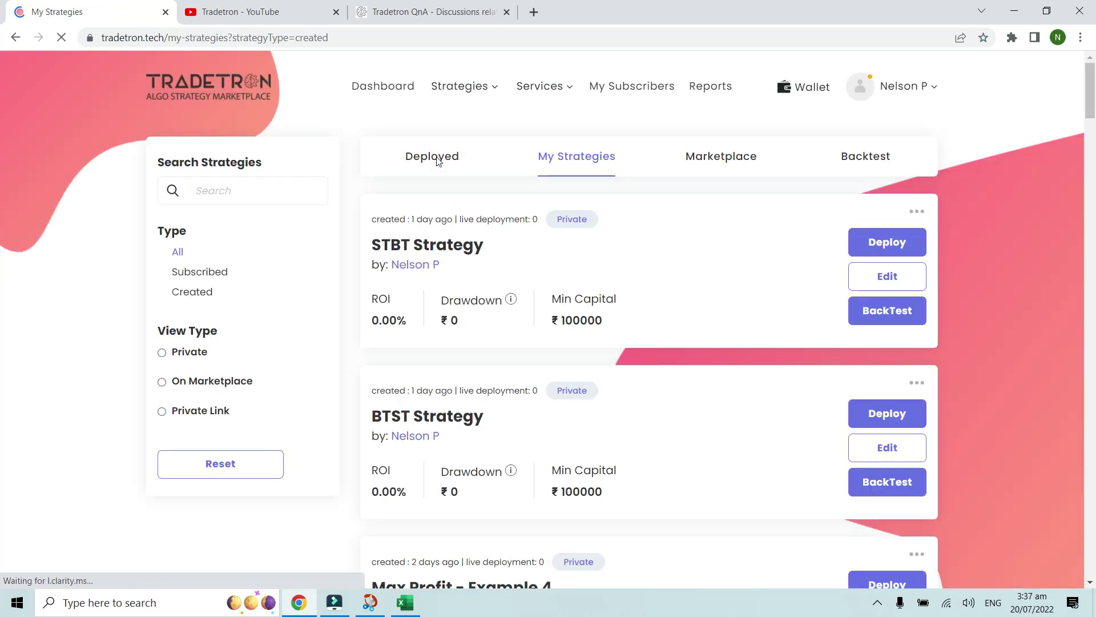
scroll(715, 240, "down", 10)
scroll(716, 243, "down", 18)
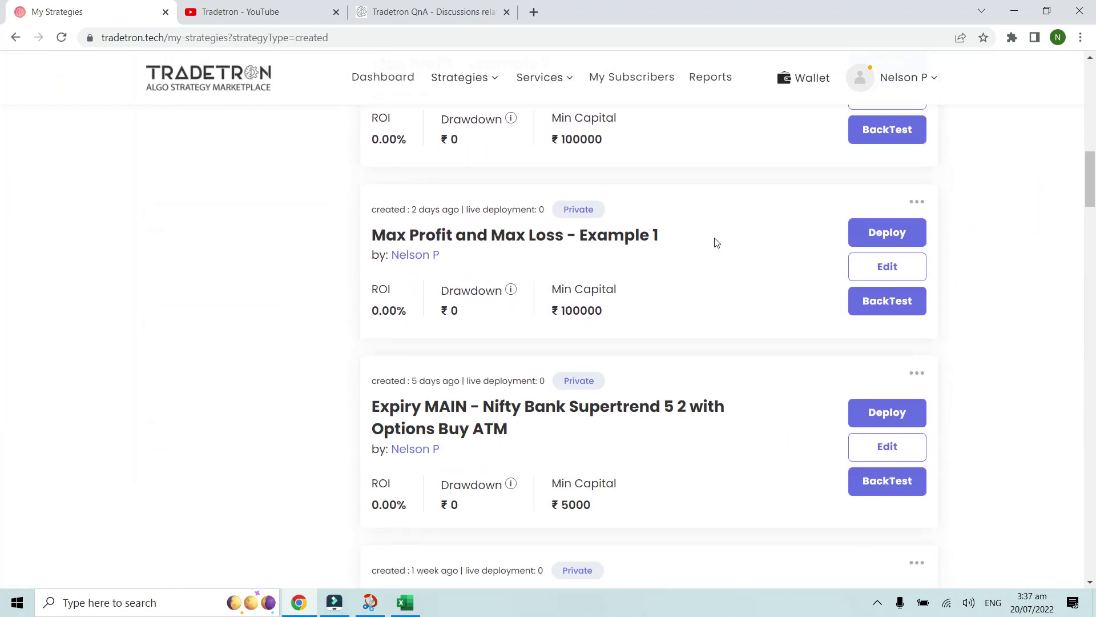
scroll(714, 242, "down", 11)
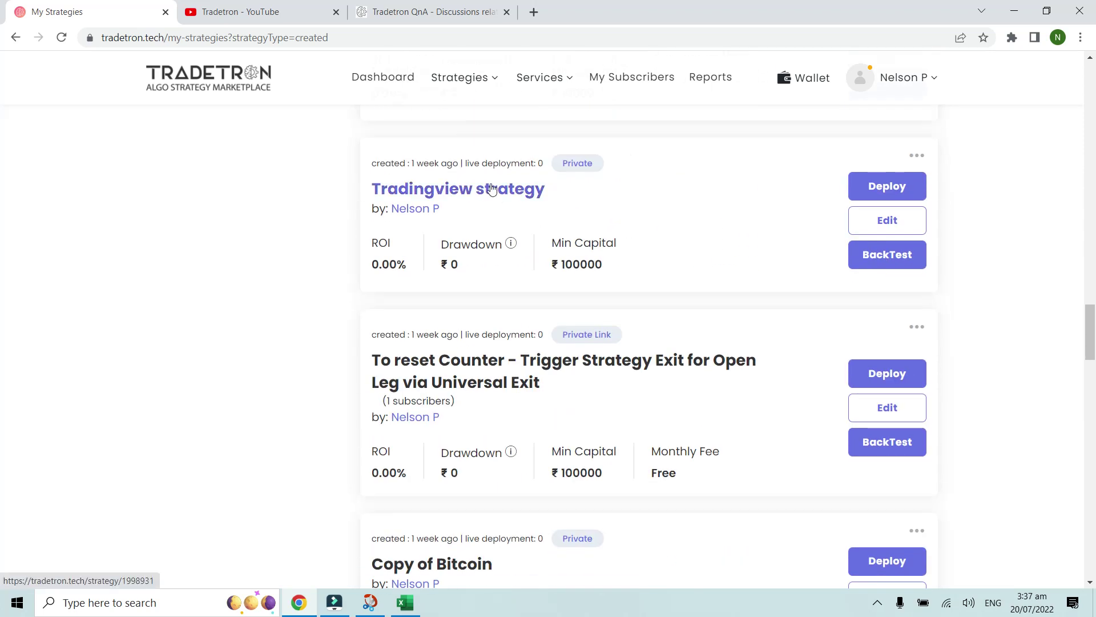
left_click(884, 186)
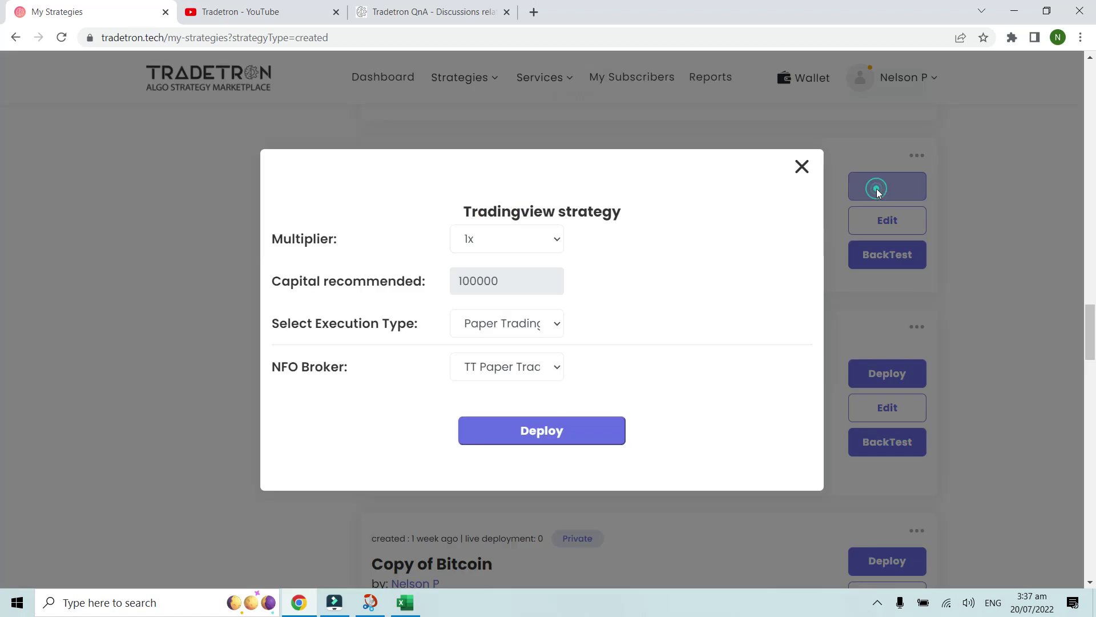
left_click(562, 439)
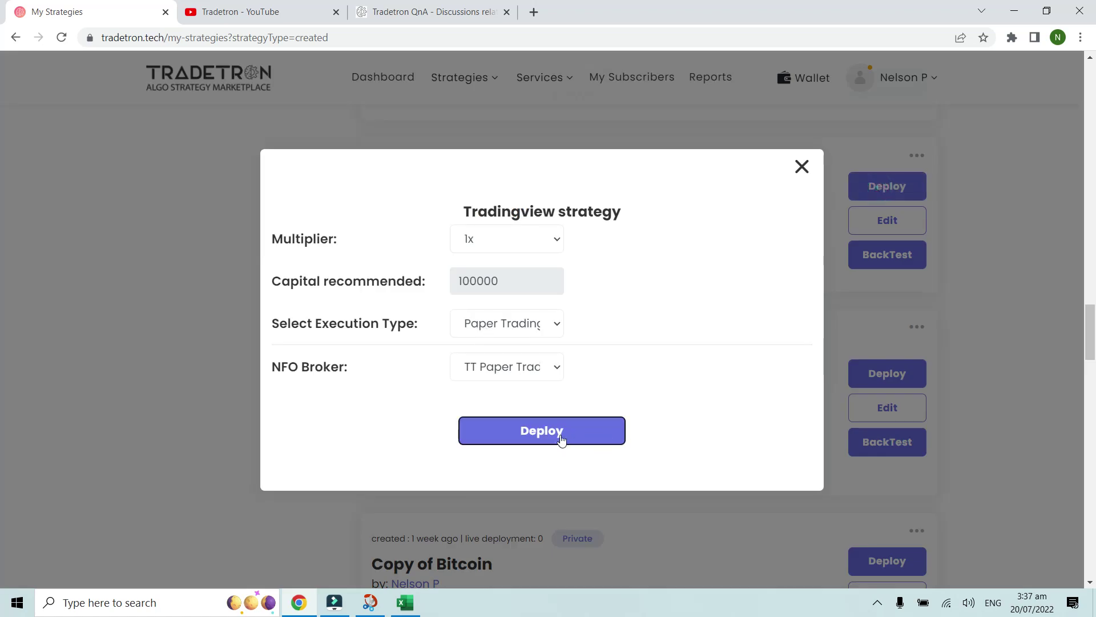
left_click(521, 407)
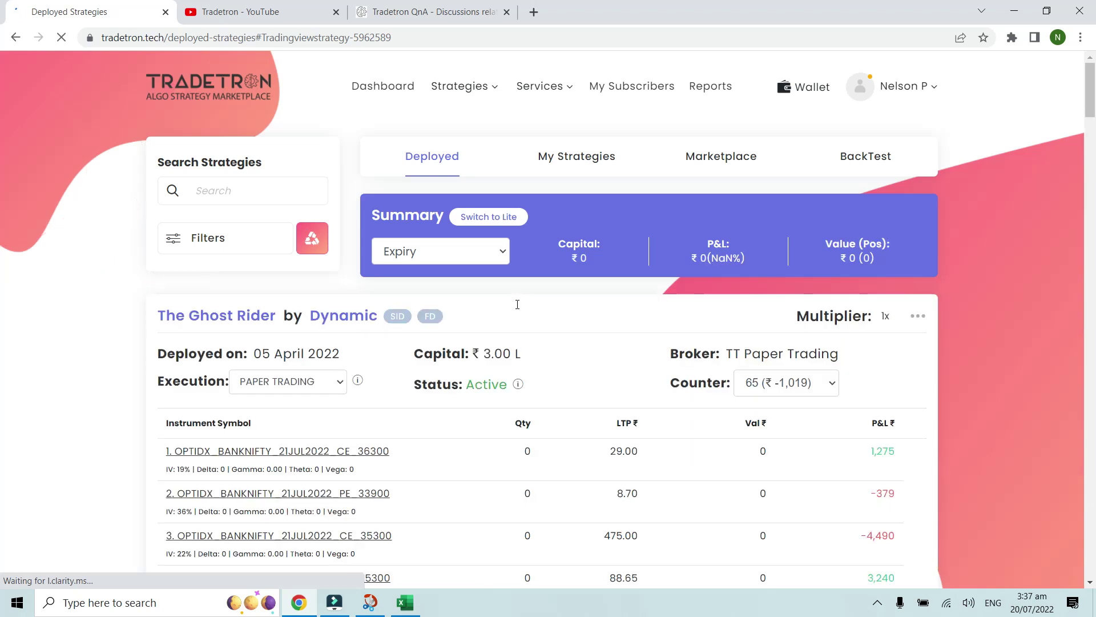
Delete the new 20 July 2022 Tradingview deployment, leaving STBT Strategy listed last.
scroll(521, 302, "down", 5)
scroll(521, 303, "down", 5)
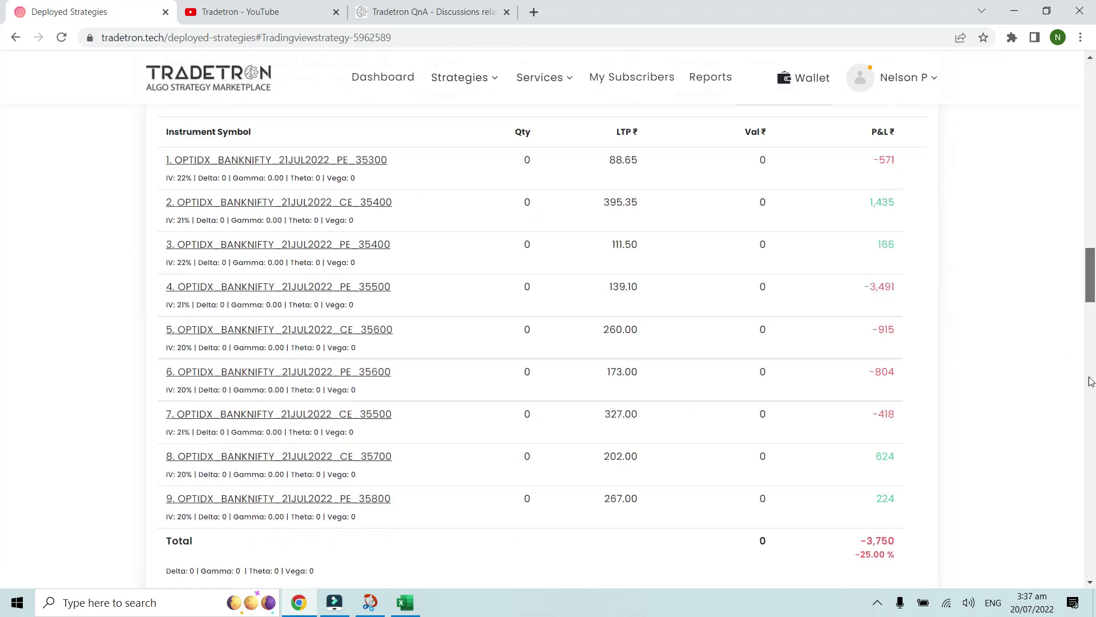
scroll(786, 365, "up", 5)
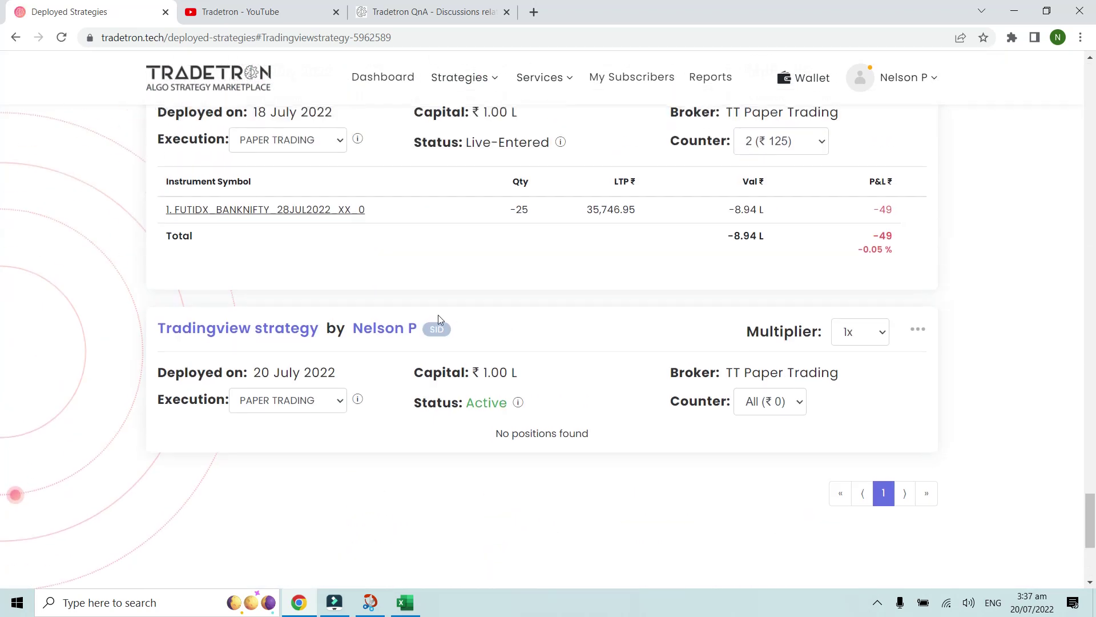
scroll(431, 320, "down", 1)
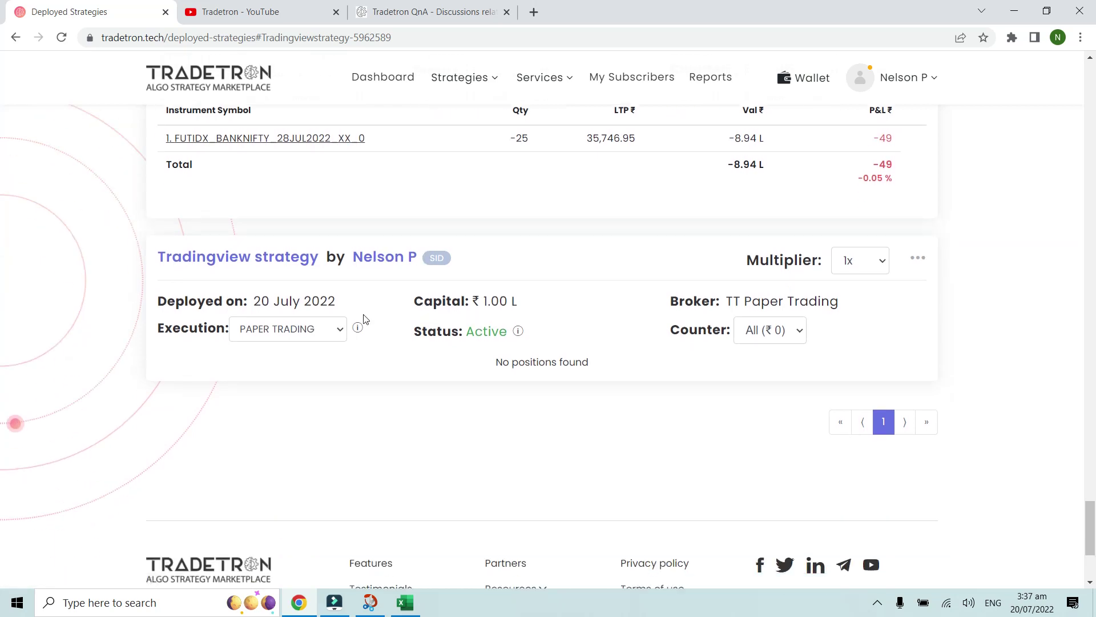
left_click(918, 259)
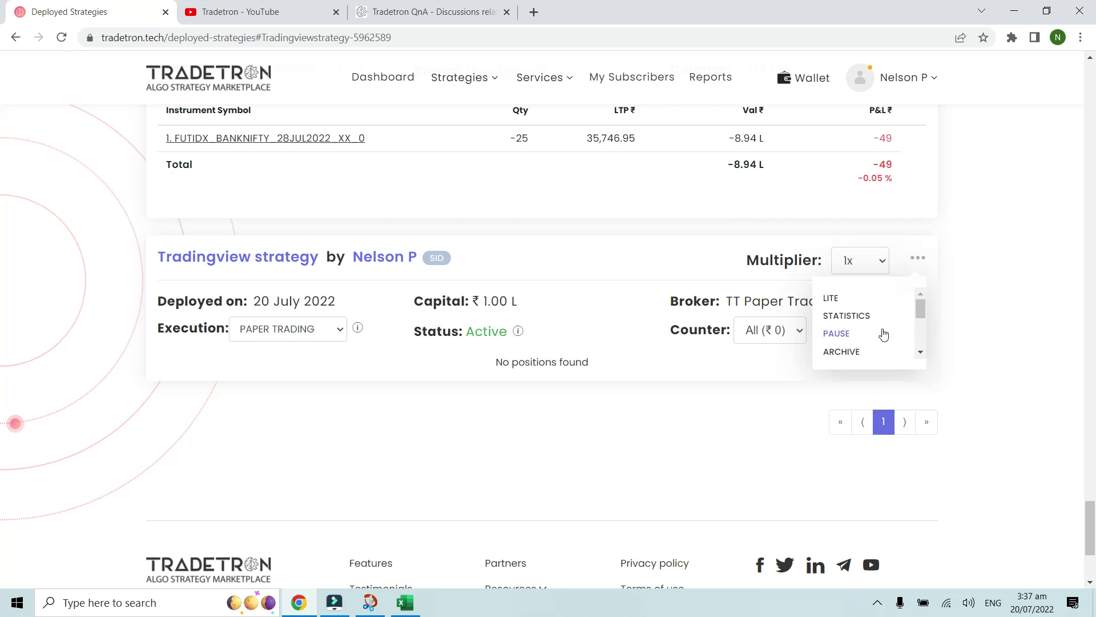
scroll(883, 332, "down", 2)
scroll(882, 330, "up", 2)
scroll(856, 328, "down", 2)
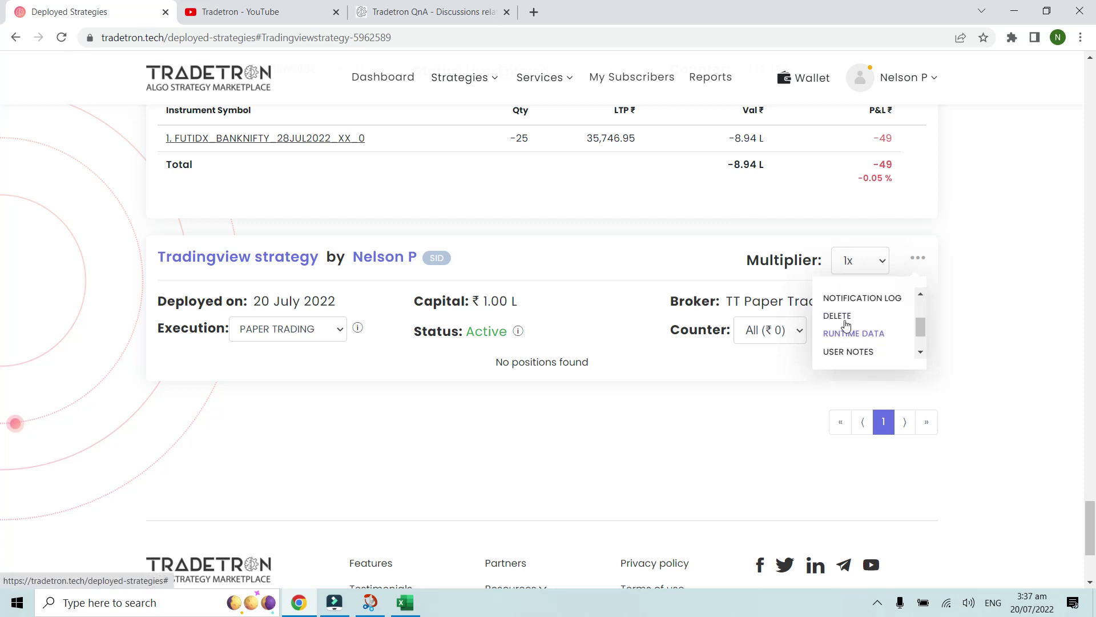
left_click(837, 315)
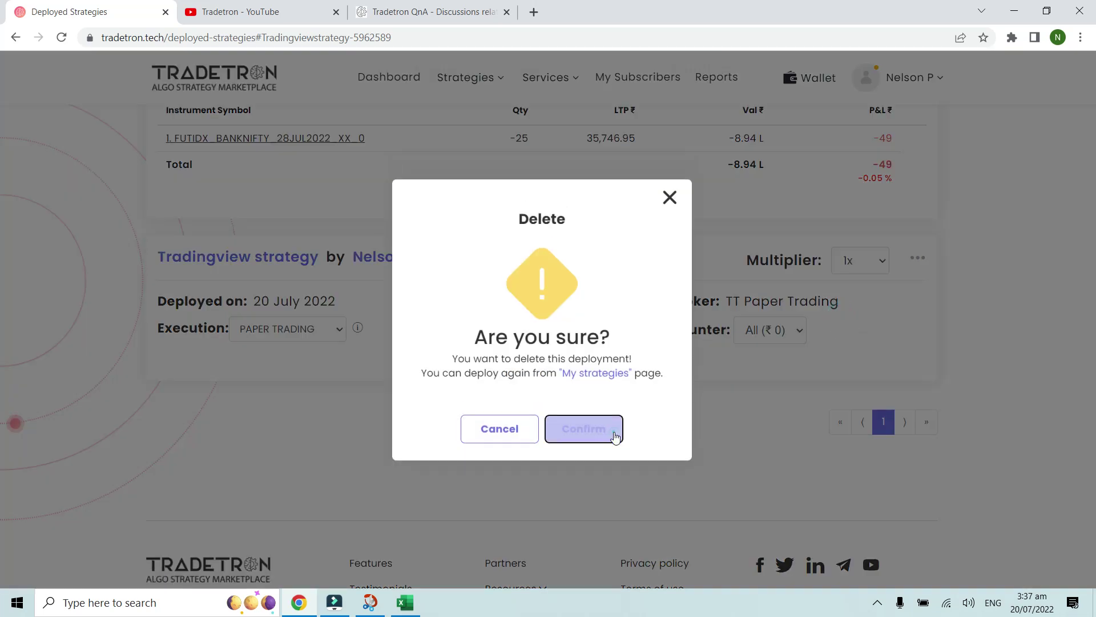
left_click(615, 435)
left_click(543, 426)
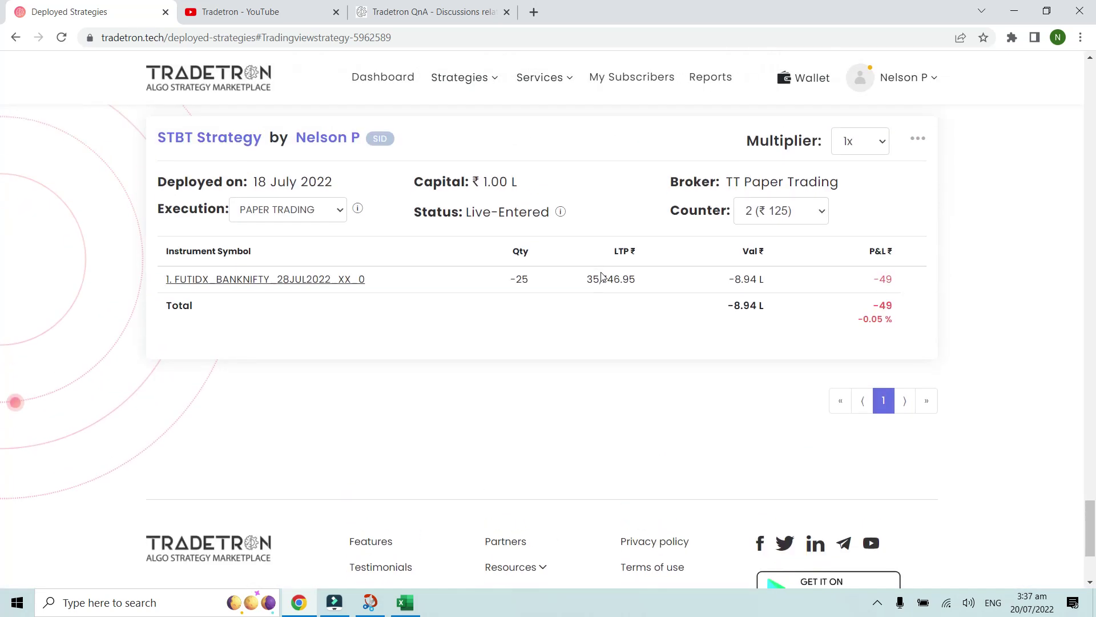
scroll(602, 276, "up", 1)
scroll(473, 318, "up", 10)
scroll(545, 307, "up", 8)
scroll(545, 307, "up", 2)
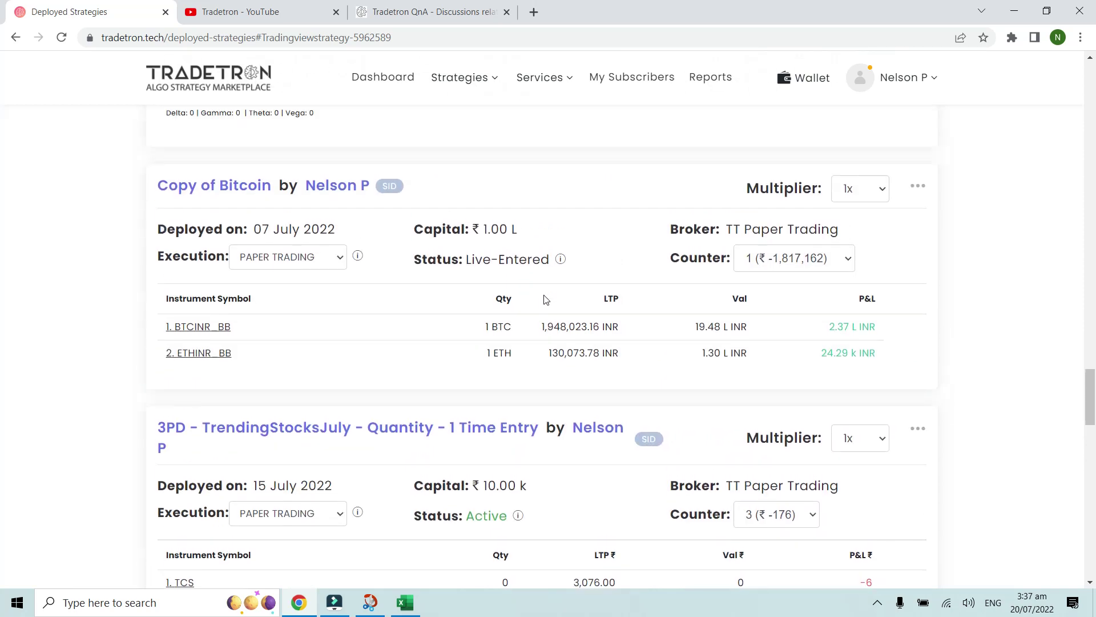
scroll(545, 298, "up", 20)
scroll(546, 299, "up", 20)
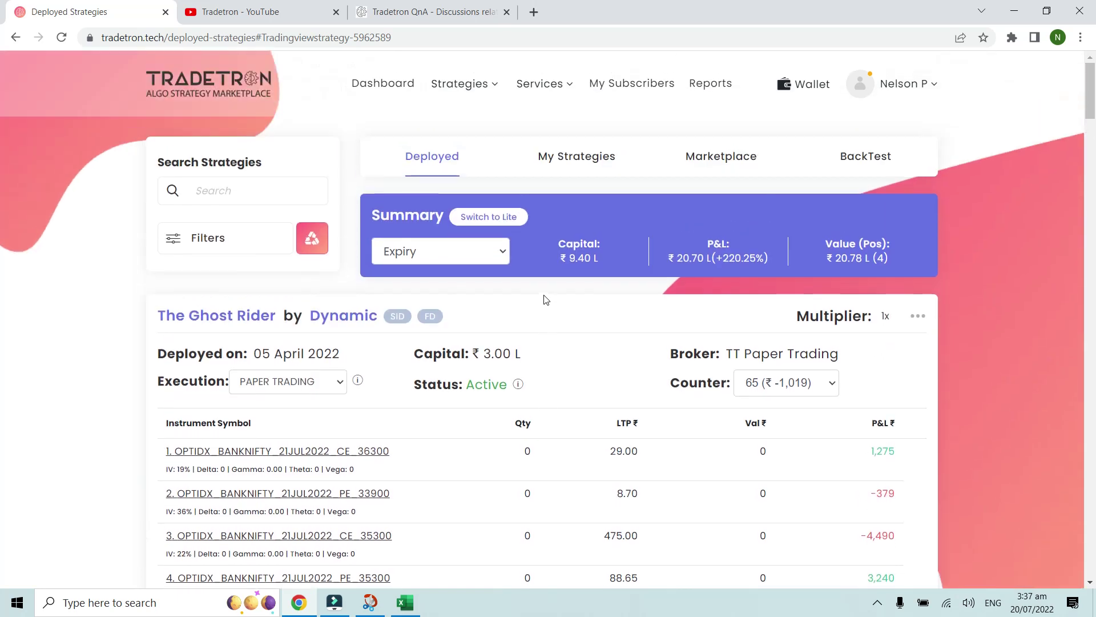